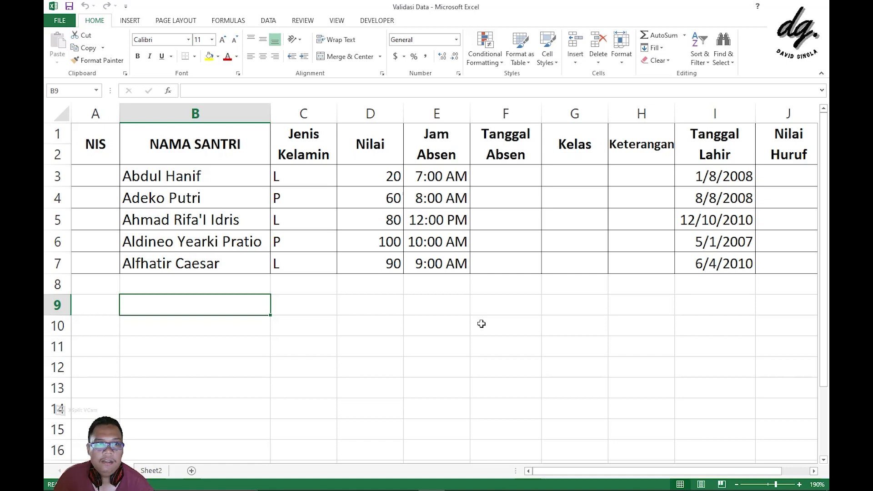
{"action": "left_click", "coordinate": [526, 182]}
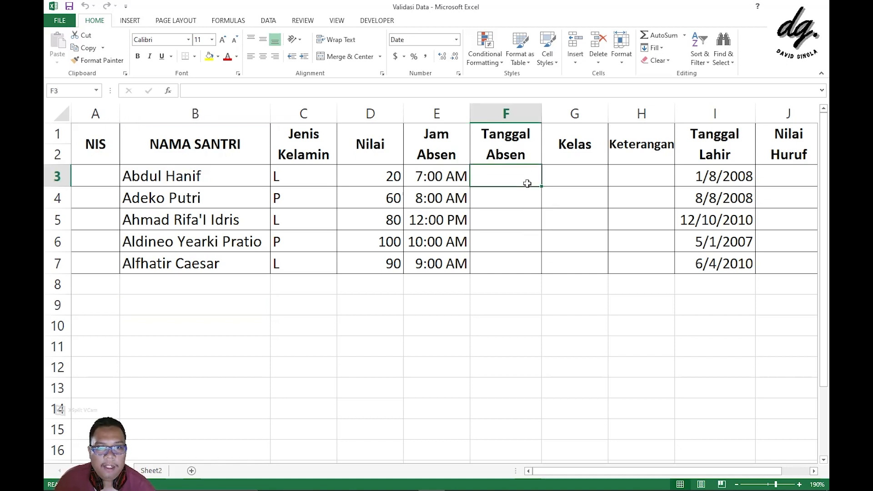
{"action": "left_click", "coordinate": [577, 173]}
{"action": "left_click", "coordinate": [648, 169]}
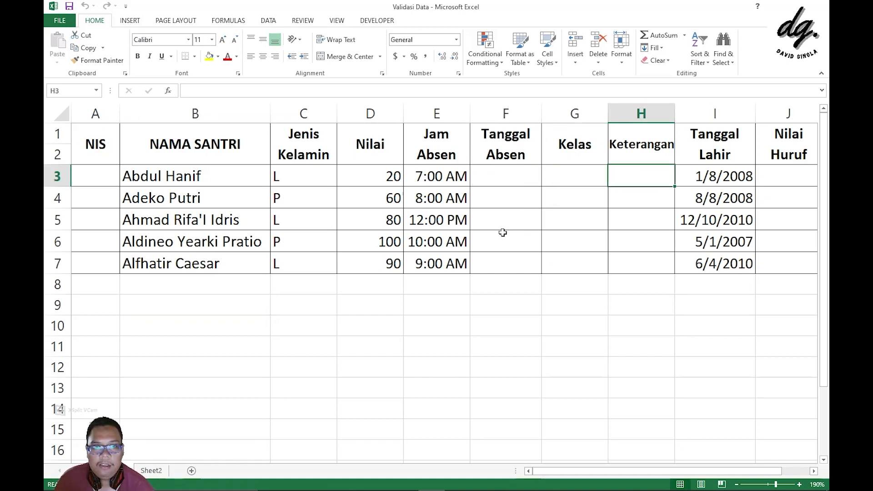
{"action": "left_click", "coordinate": [509, 175]}
{"action": "left_click", "coordinate": [573, 174]}
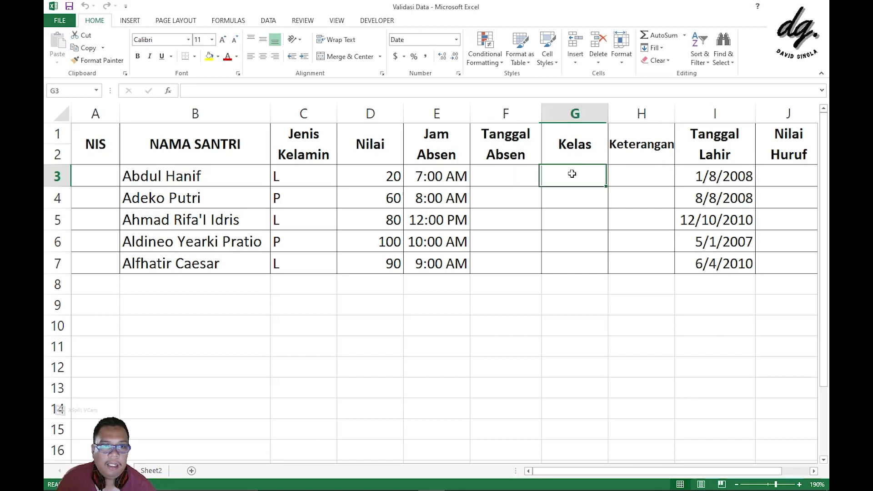
{"action": "left_click", "coordinate": [626, 175]}
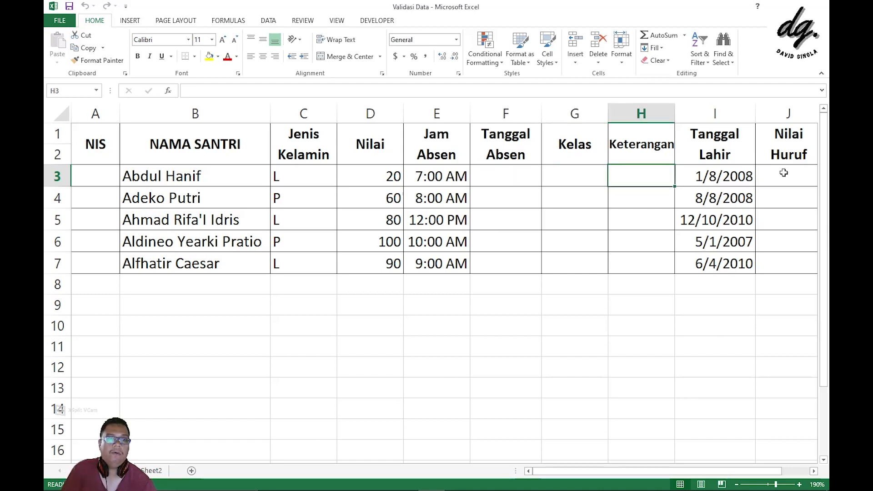
{"action": "left_click", "coordinate": [784, 173]}
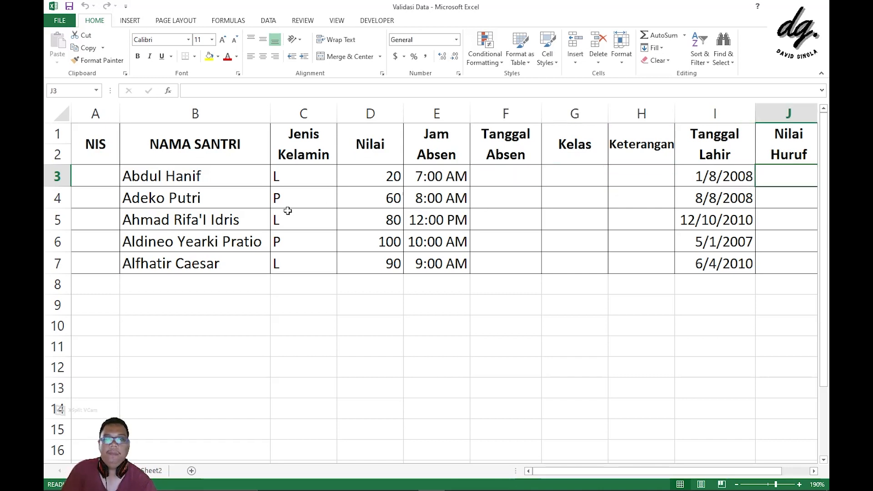
{"action": "left_click", "coordinate": [103, 177]}
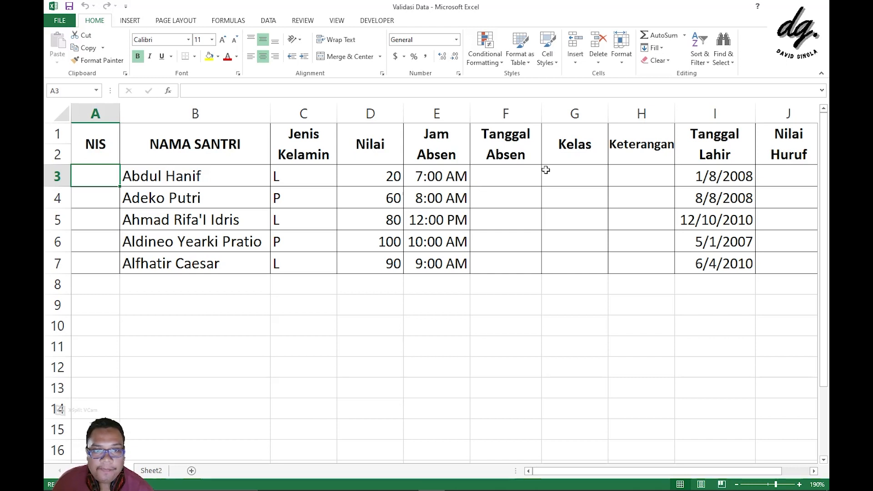
{"action": "left_click", "coordinate": [533, 176]}
{"action": "left_click", "coordinate": [570, 173]}
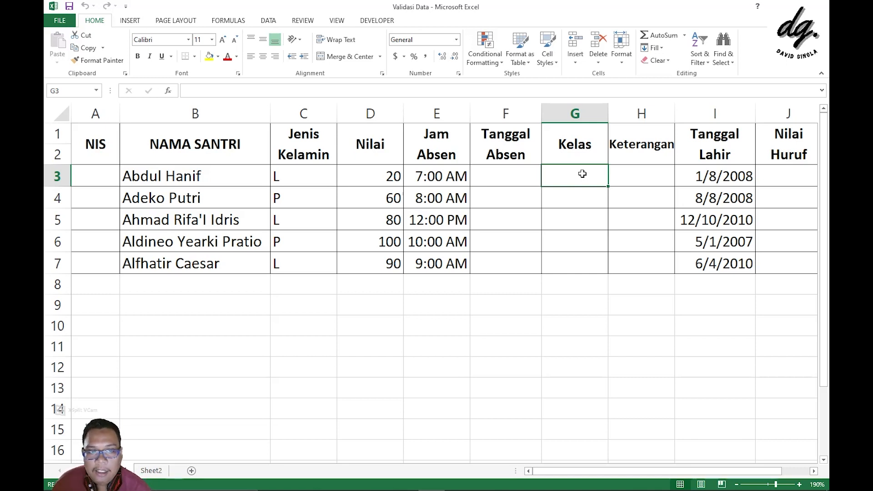
Restrict the Kelas cells G3:G7 with data validation to a text length between 2 and 4 characters.
{"action": "left_click_drag", "start_coordinate": [582, 174], "coordinate": [576, 261]}
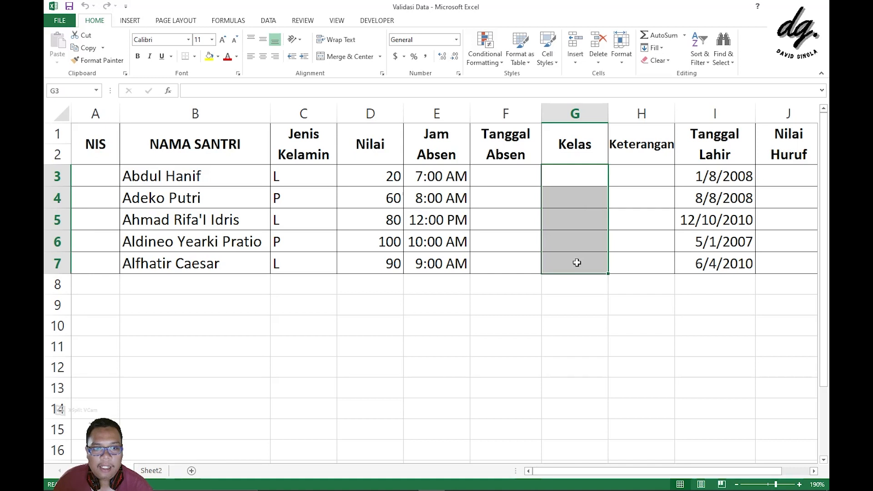
{"action": "mouse_move", "coordinate": [473, 475]}
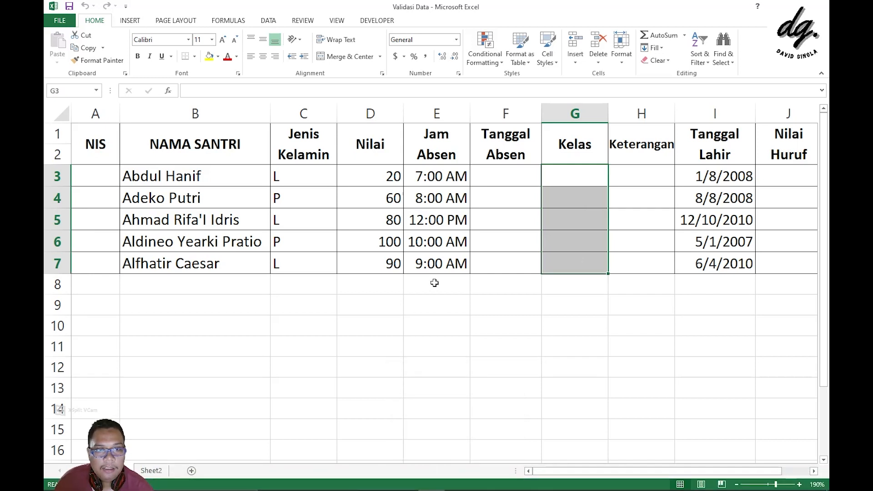
{"action": "left_click", "coordinate": [269, 20]}
{"action": "left_click", "coordinate": [495, 48]}
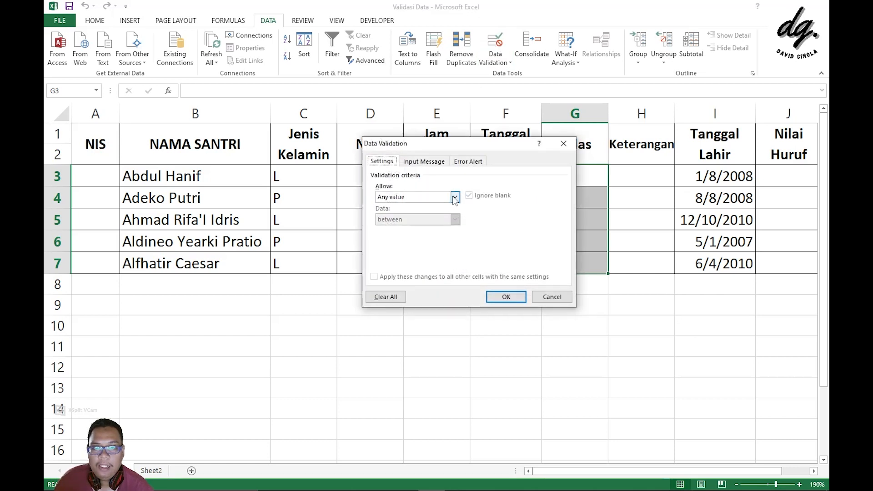
{"action": "left_click", "coordinate": [455, 197]}
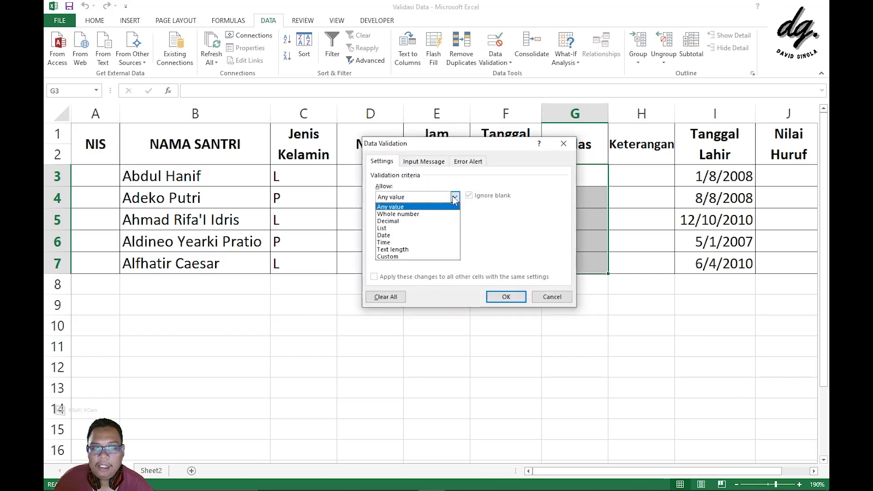
{"action": "left_click", "coordinate": [428, 249]}
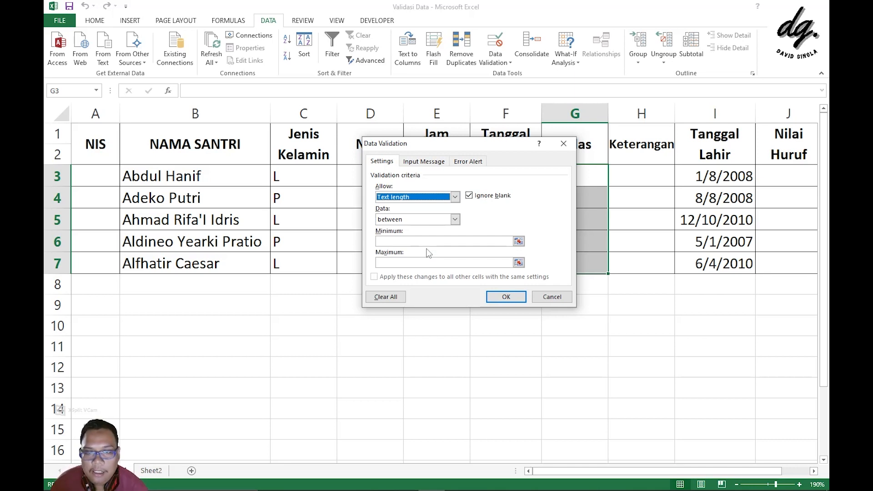
{"action": "left_click", "coordinate": [429, 240]}
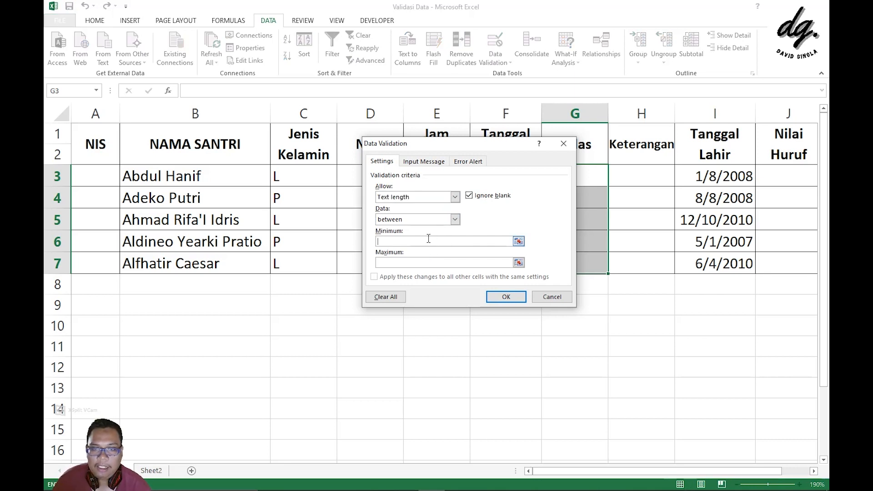
{"action": "type", "text": "2"}
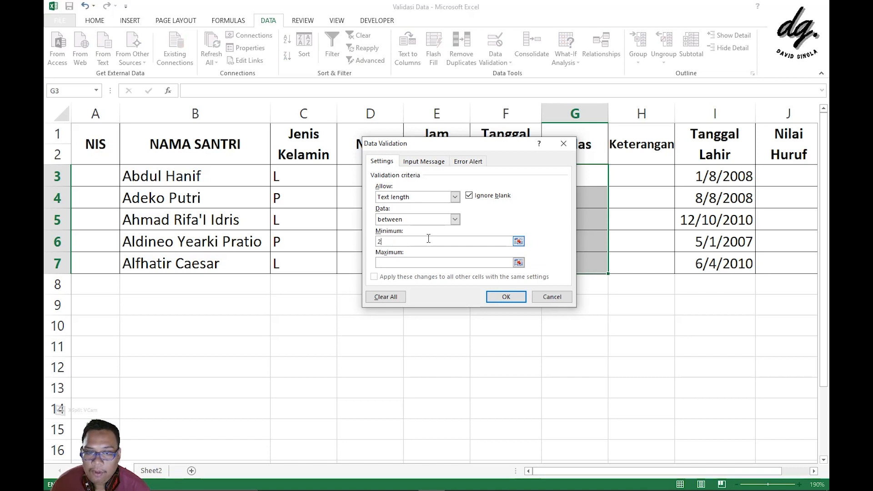
{"action": "left_click", "coordinate": [424, 263]}
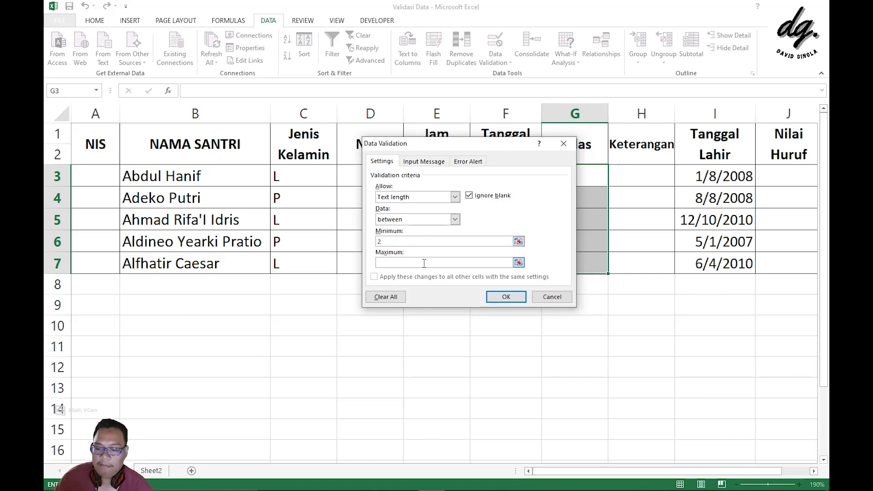
{"action": "type", "text": "4"}
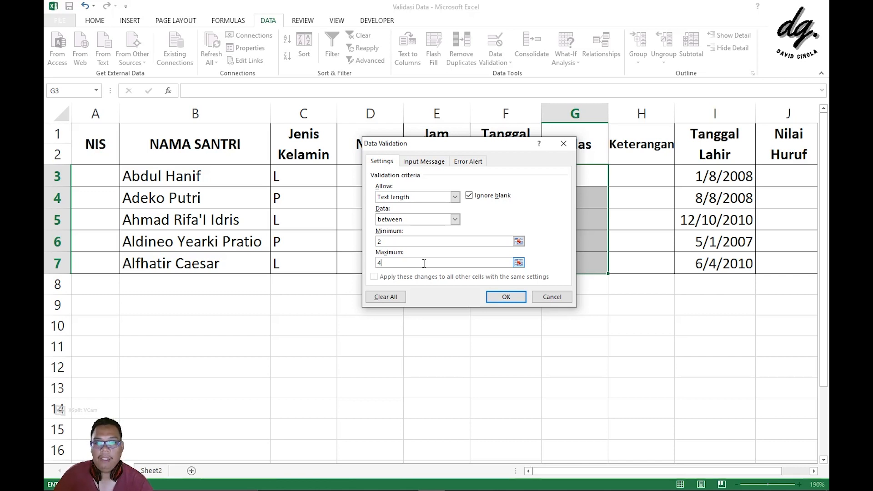
Give the Kelas validation an input message titled "Perintah" with the text "Isilah dengan kelas huruf romawi.".
{"action": "left_click", "coordinate": [422, 163]}
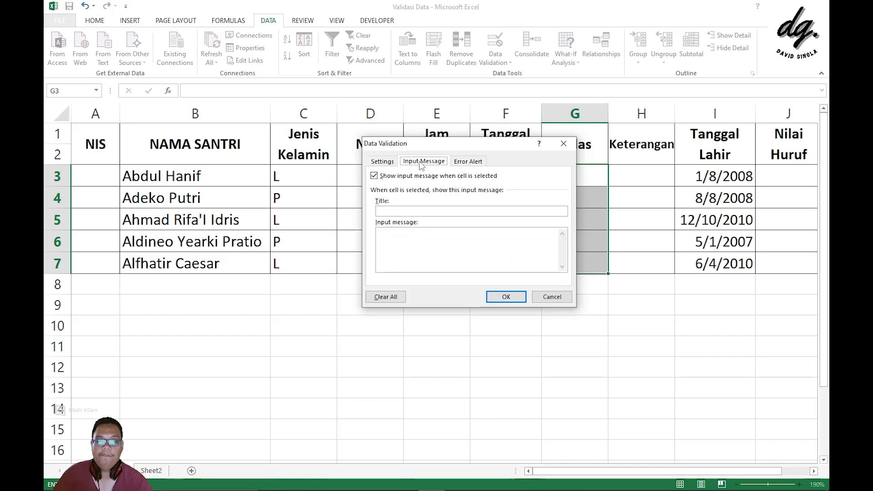
{"action": "left_click", "coordinate": [419, 211]}
{"action": "type", "text": "Perintah"}
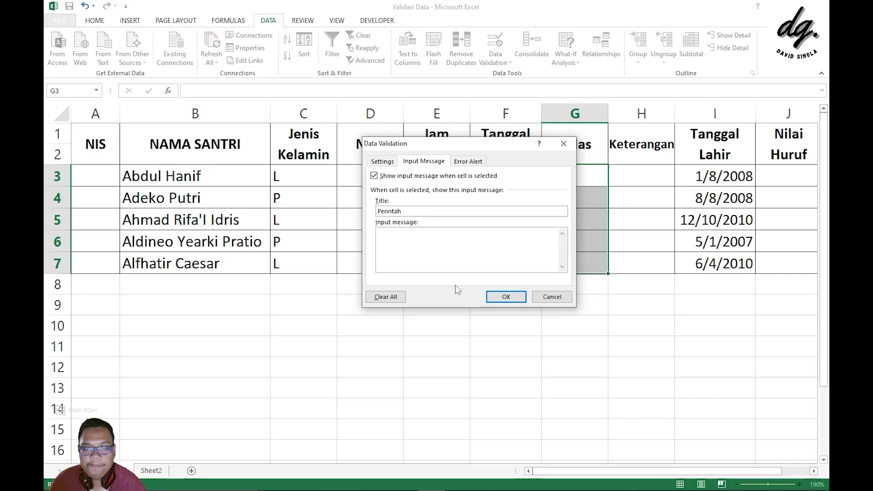
{"action": "left_click", "coordinate": [465, 238]}
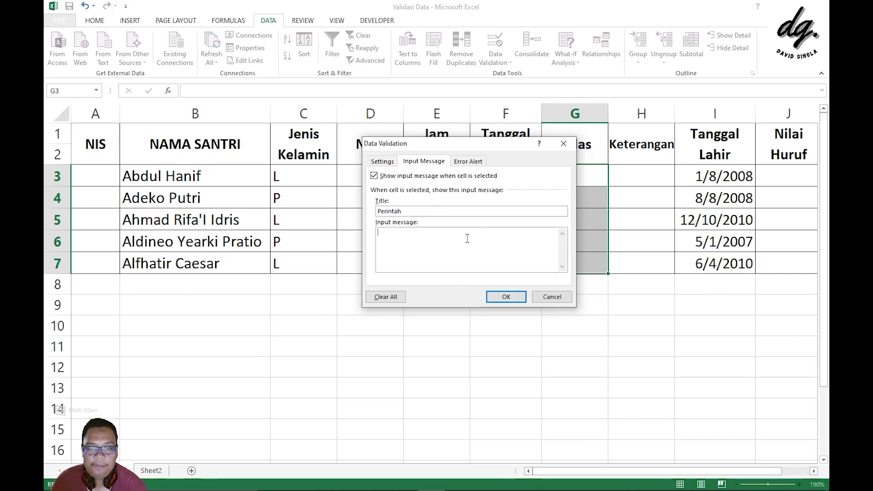
{"action": "type", "text": "Isila"}
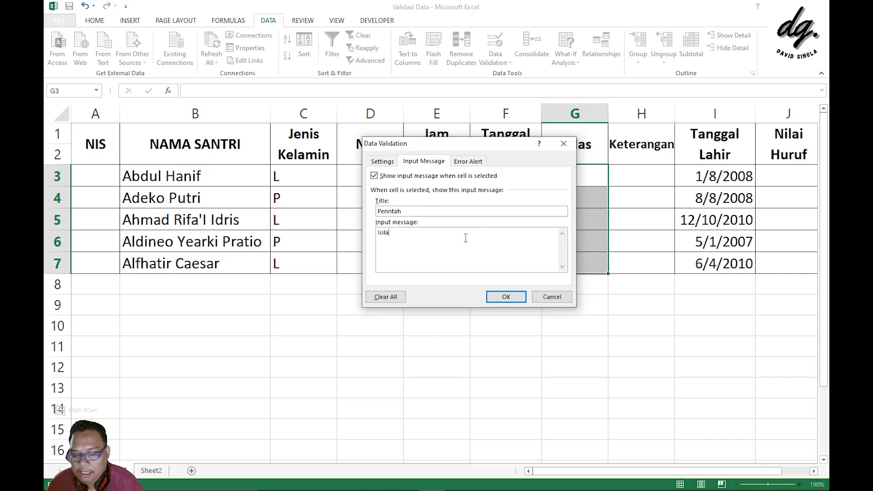
{"action": "type", "text": "h dengan "}
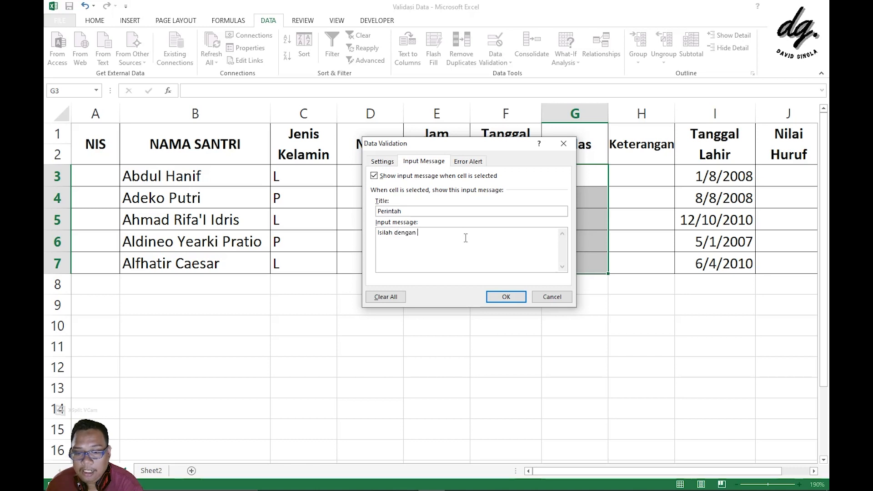
{"action": "type", "text": "kel"}
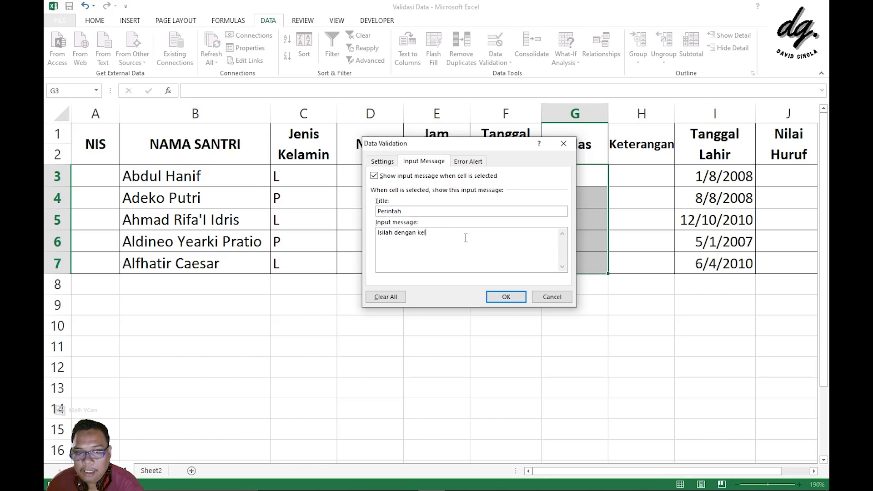
{"action": "type", "text": "as huruf "}
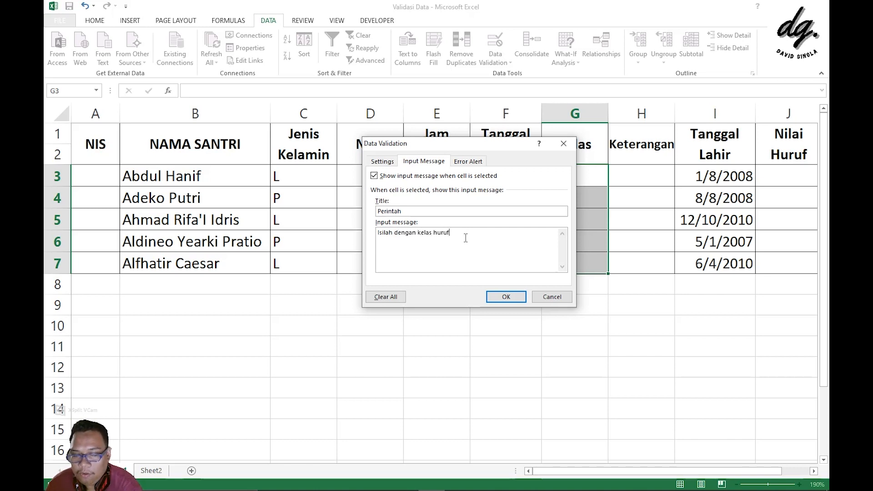
{"action": "type", "text": "romawi."}
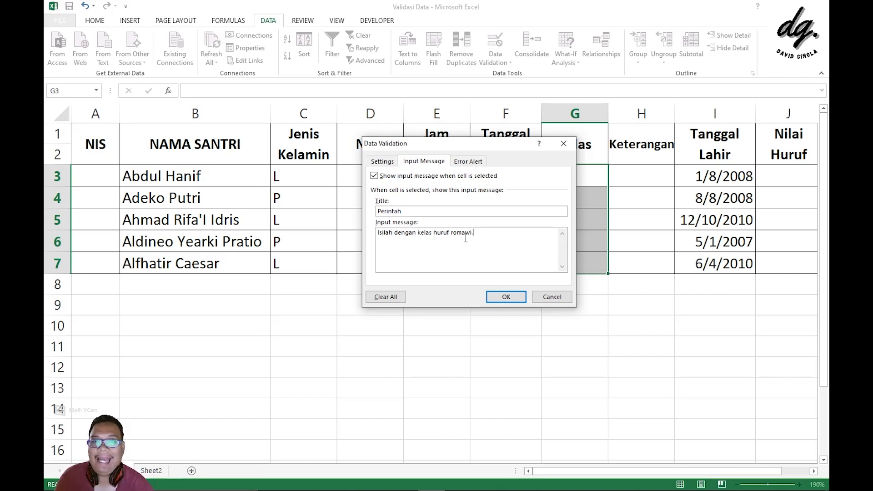
Add an error alert titled "Pesan Error" with the message "Isilah dengan benar!" and apply the validation to the Kelas cells.
{"action": "left_click", "coordinate": [467, 162]}
{"action": "left_click", "coordinate": [483, 211]}
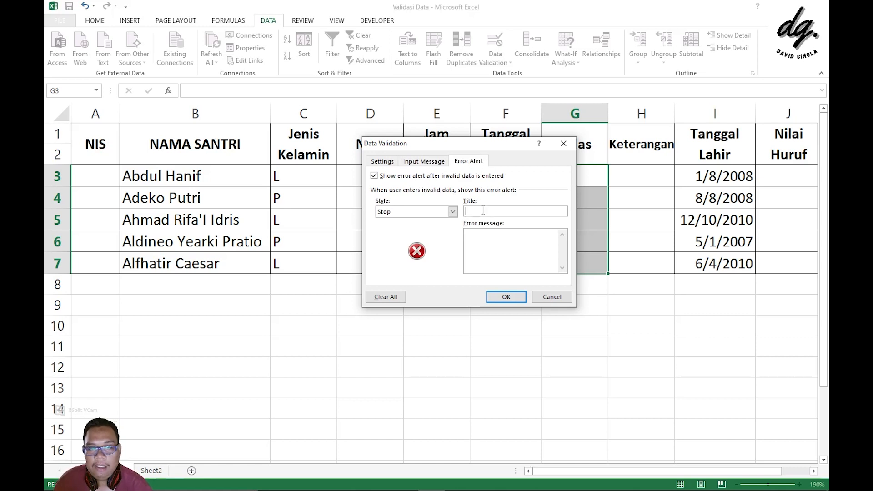
{"action": "type", "text": "Pesan"}
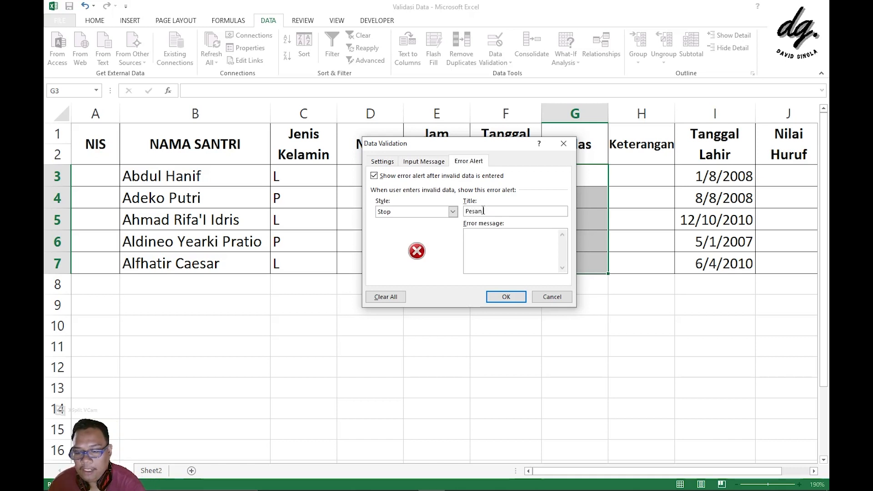
{"action": "type", "text": " Error"}
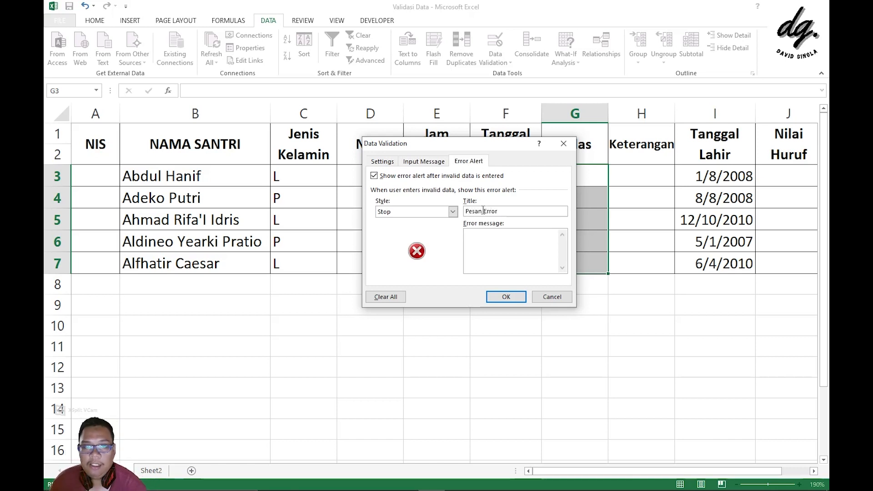
{"action": "left_click", "coordinate": [501, 245]}
{"action": "type", "text": "I"}
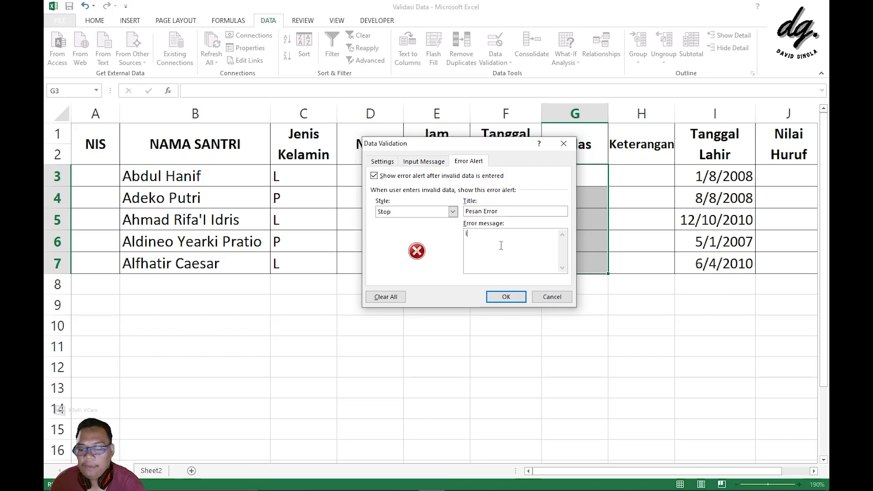
{"action": "type", "text": "silah dengan "}
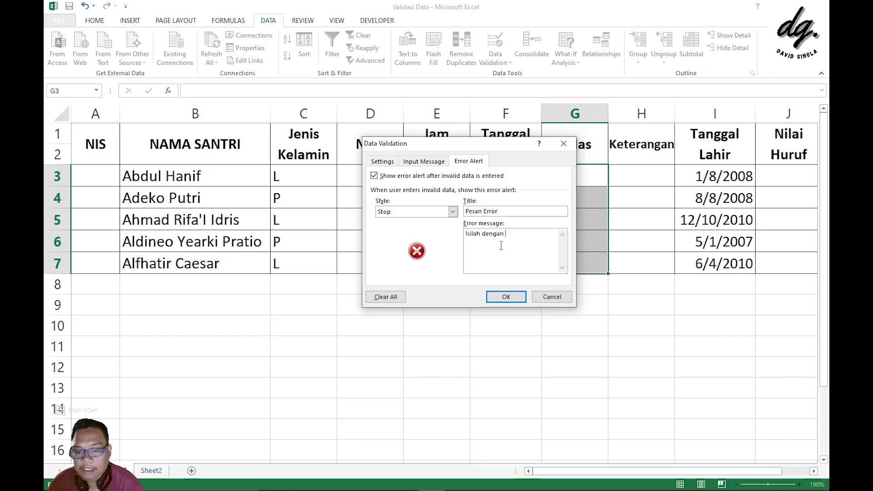
{"action": "type", "text": "benar!"}
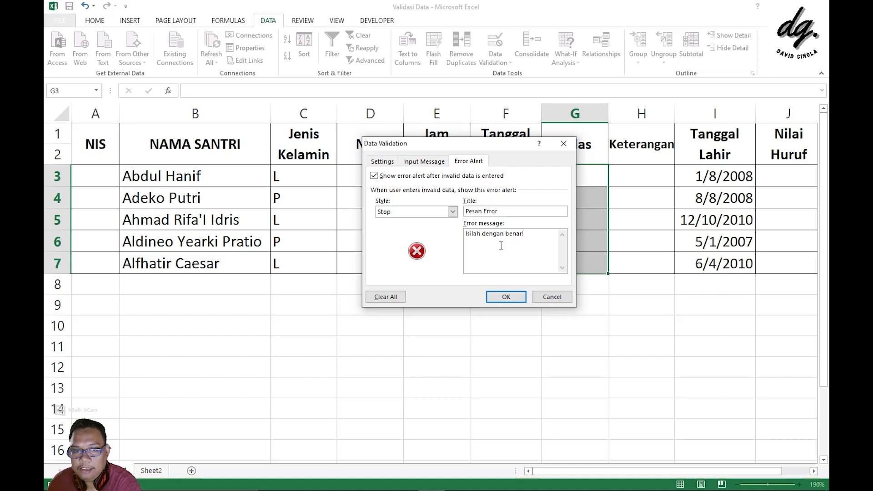
{"action": "left_click", "coordinate": [507, 297]}
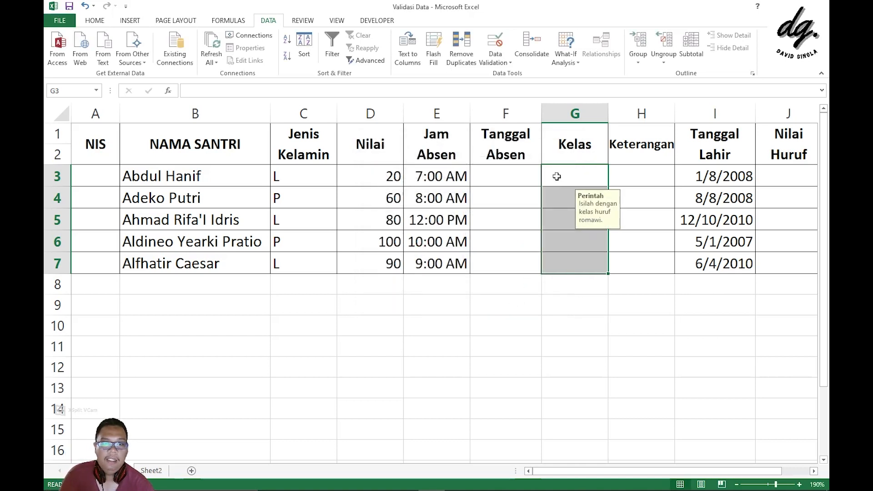
Enter the class VII in G3 and VIII in G4 of the Kelas column.
{"action": "left_click", "coordinate": [557, 176]}
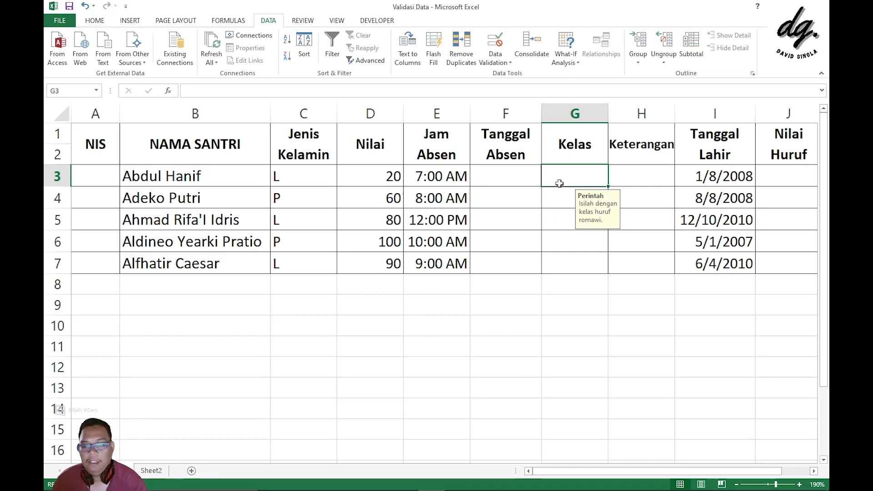
{"action": "type", "text": "VII"}
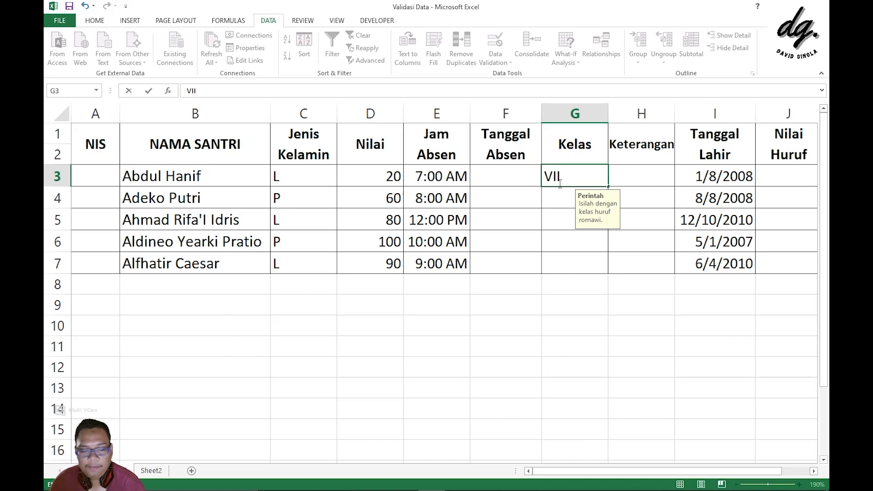
{"action": "key", "text": "Return"}
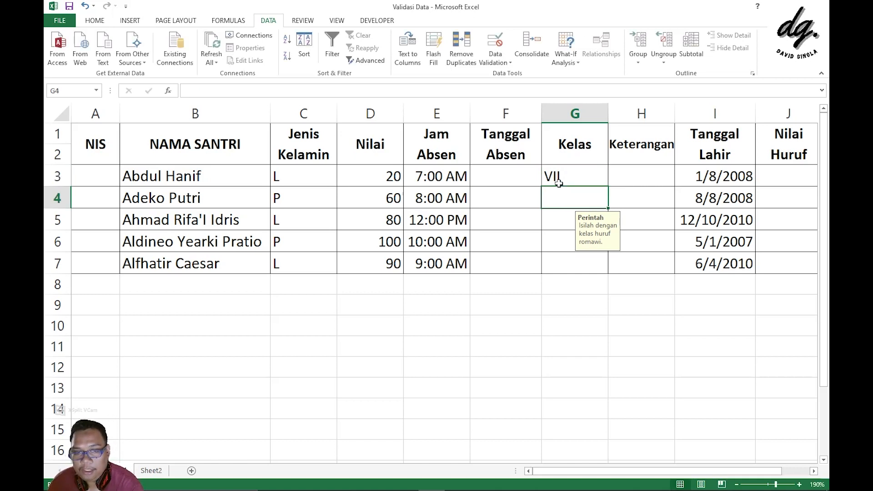
{"action": "type", "text": "VIII"}
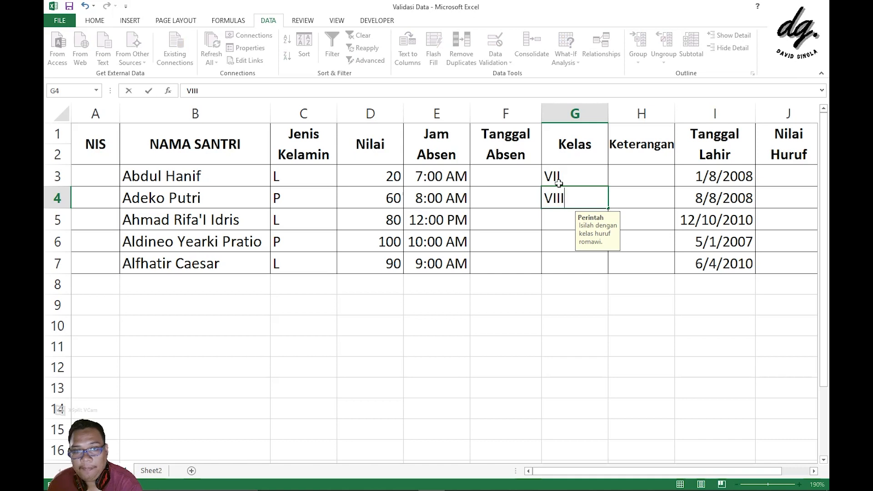
{"action": "key", "text": "Return"}
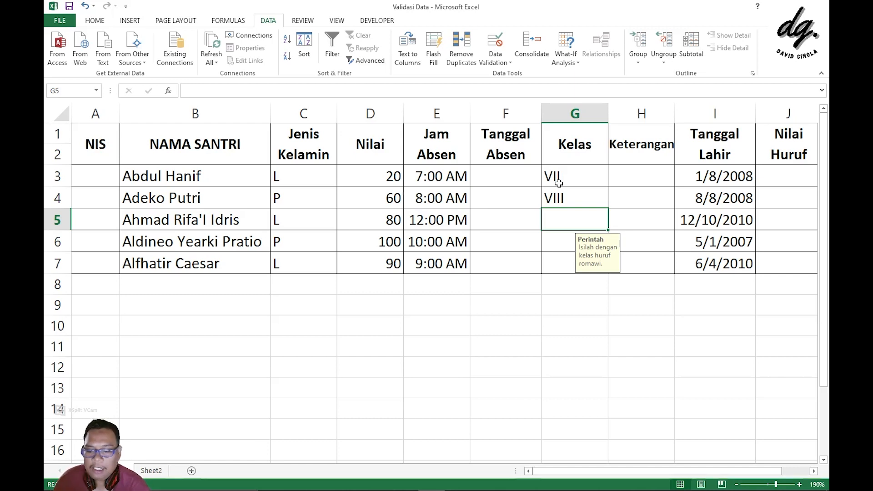
Test the Kelas text-length rule by entering XXVII in G5, and retry the entry.
{"action": "type", "text": "XXVII"}
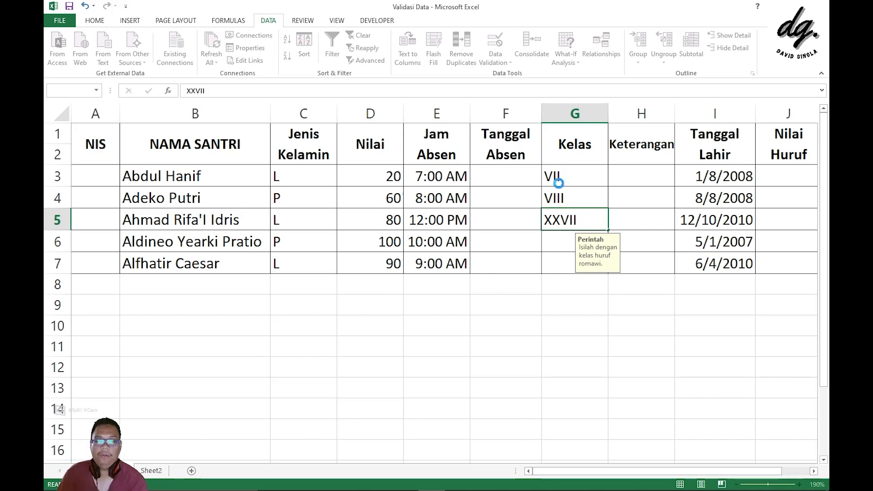
{"action": "key", "text": "Return"}
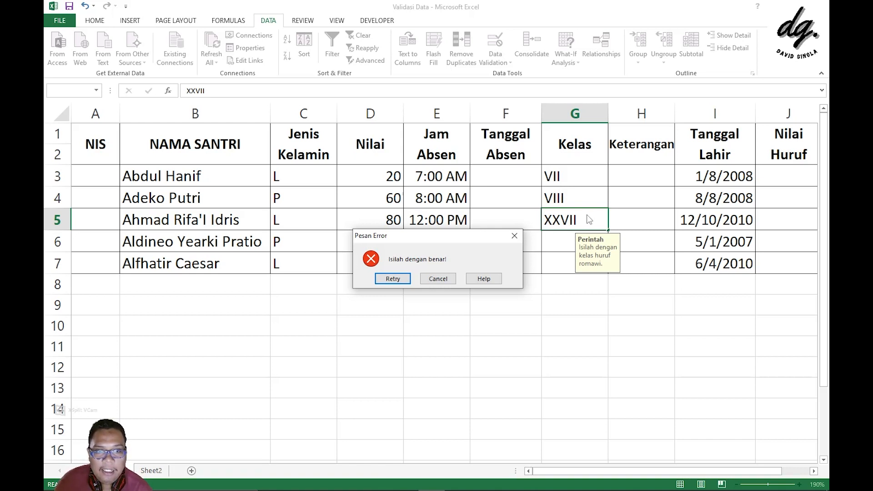
{"action": "left_click", "coordinate": [393, 279]}
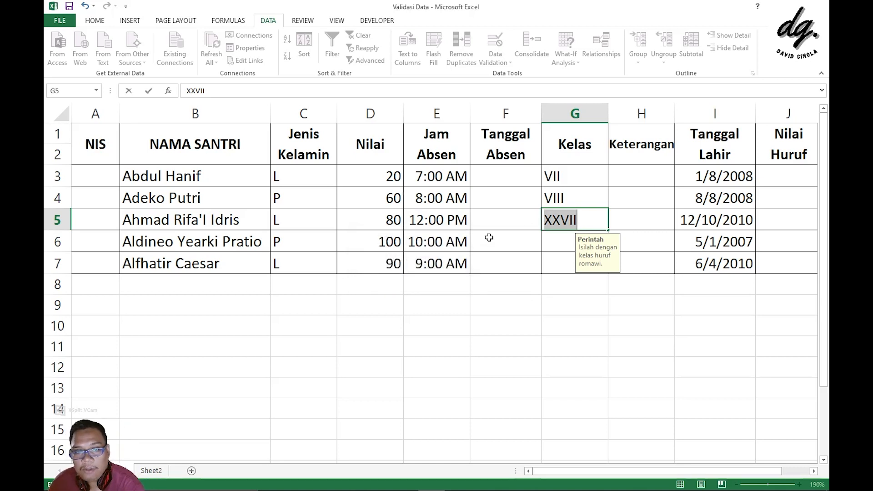
Test the Kelas rule in G5 with the single letter I, and extend the entry to IX.
{"action": "type", "text": "I"}
{"action": "key", "text": "Return"}
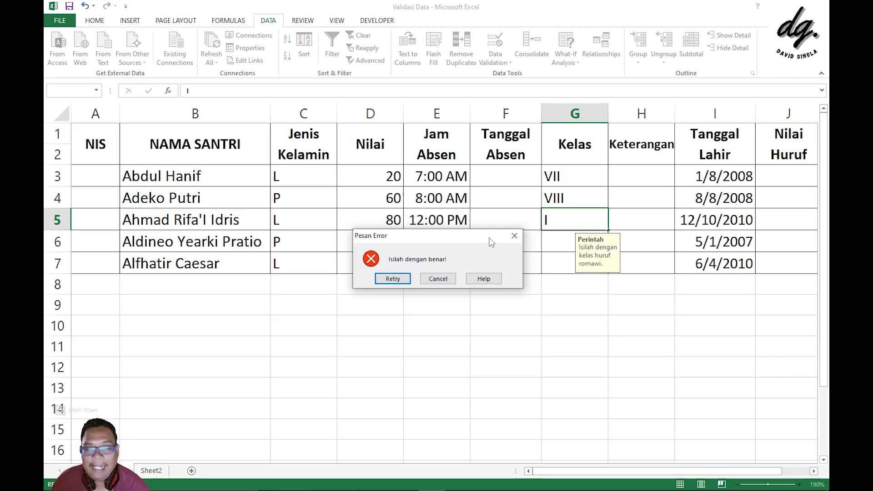
{"action": "left_click", "coordinate": [393, 279]}
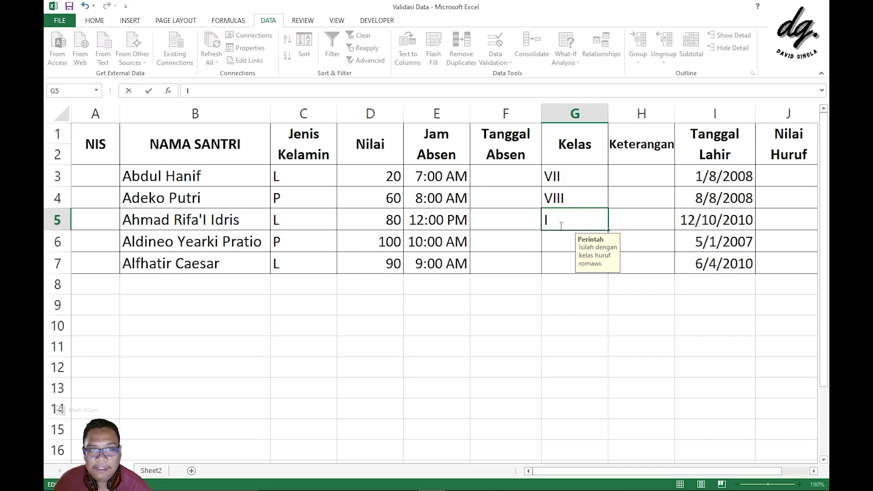
{"action": "type", "text": "X"}
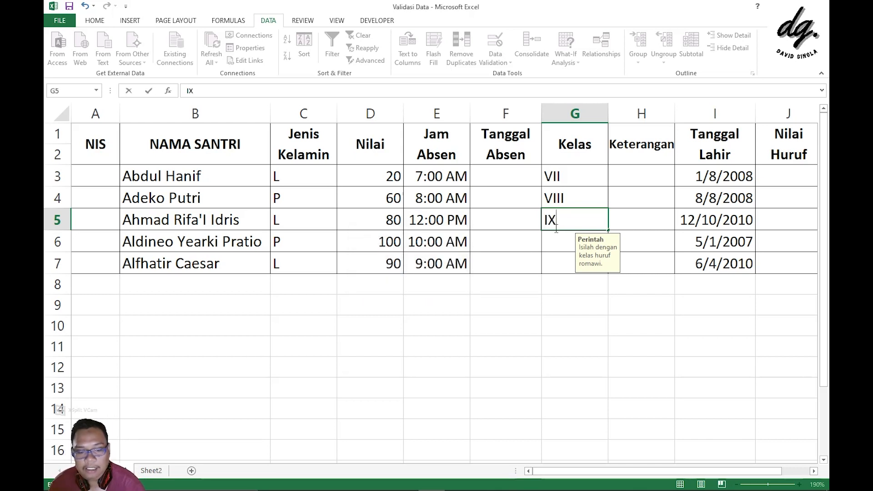
{"action": "key", "text": "Return"}
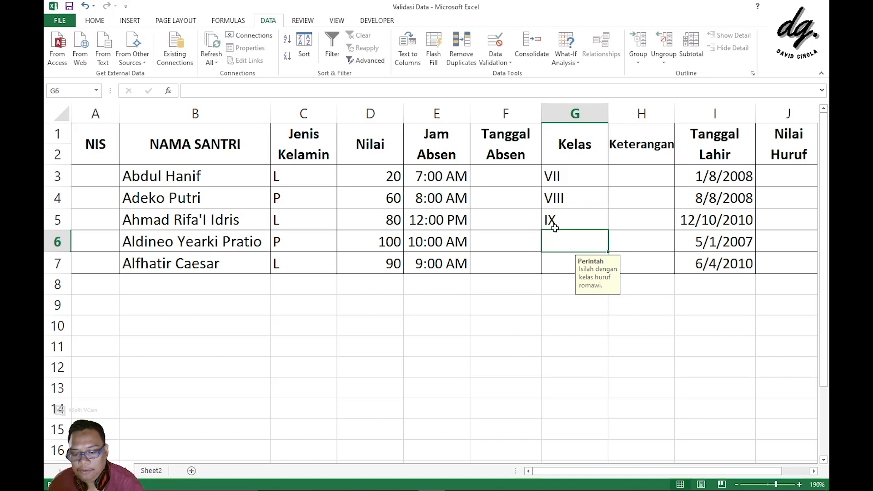
Enter VII in G6 and IX in G7, and select the Kelas entries G3:G7.
{"action": "type", "text": "VII"}
{"action": "key", "text": "Return"}
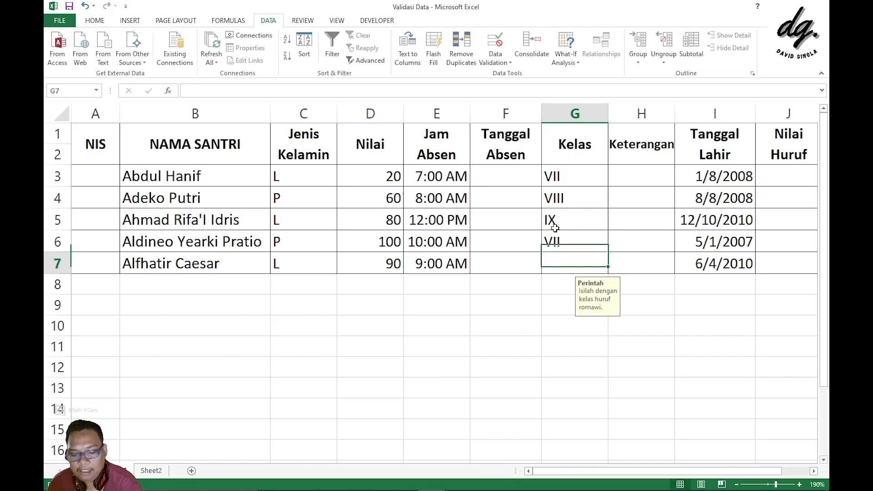
{"action": "type", "text": "IX"}
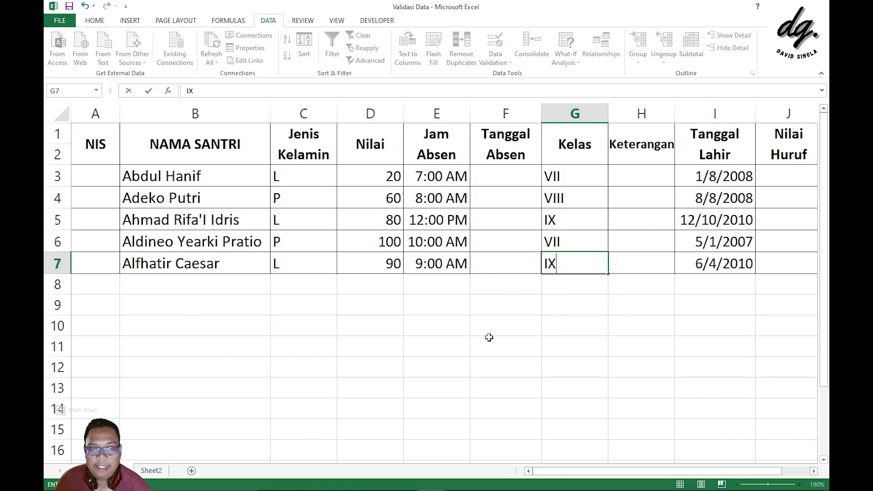
{"action": "left_click", "coordinate": [490, 337]}
{"action": "left_click_drag", "start_coordinate": [564, 178], "coordinate": [563, 261]}
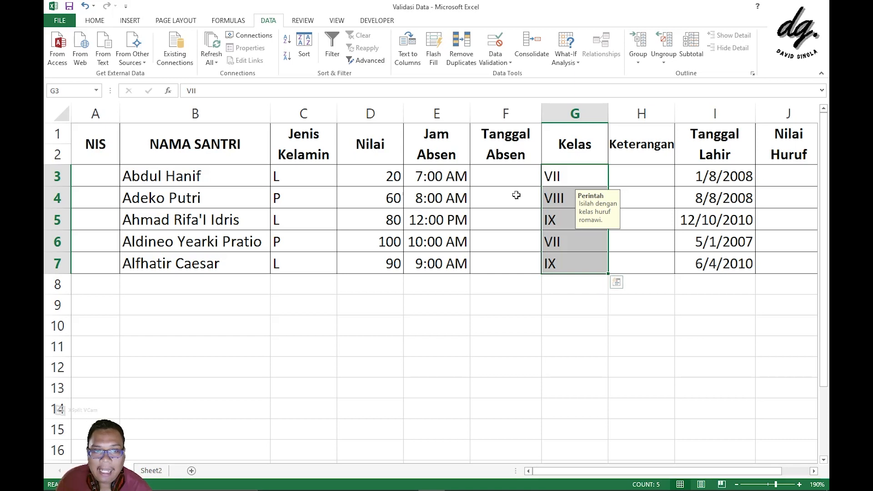
Open data validation for the NIS cells A3:A7 and set the allowed criteria to Custom.
{"action": "left_click", "coordinate": [103, 176]}
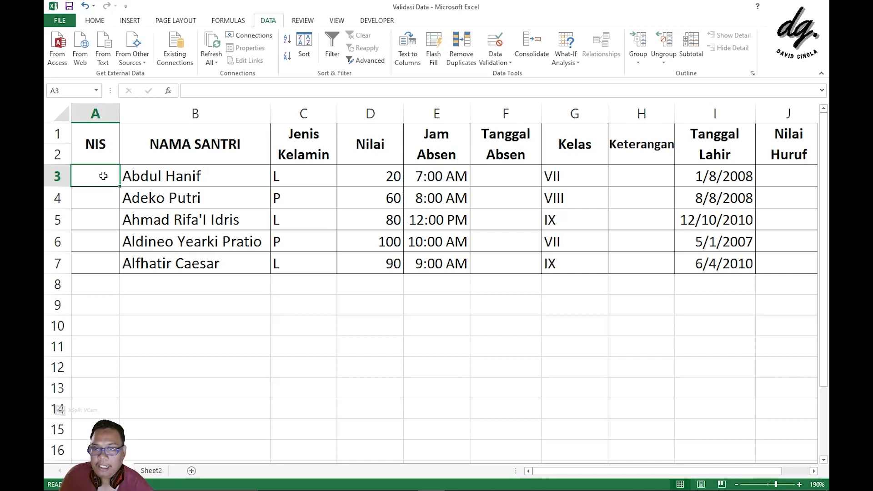
{"action": "left_click_drag", "start_coordinate": [103, 176], "coordinate": [101, 258]}
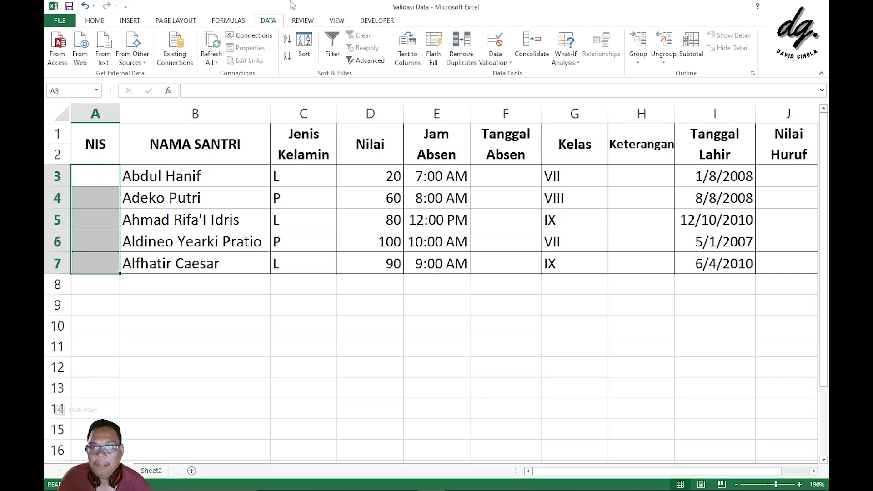
{"action": "left_click", "coordinate": [500, 41]}
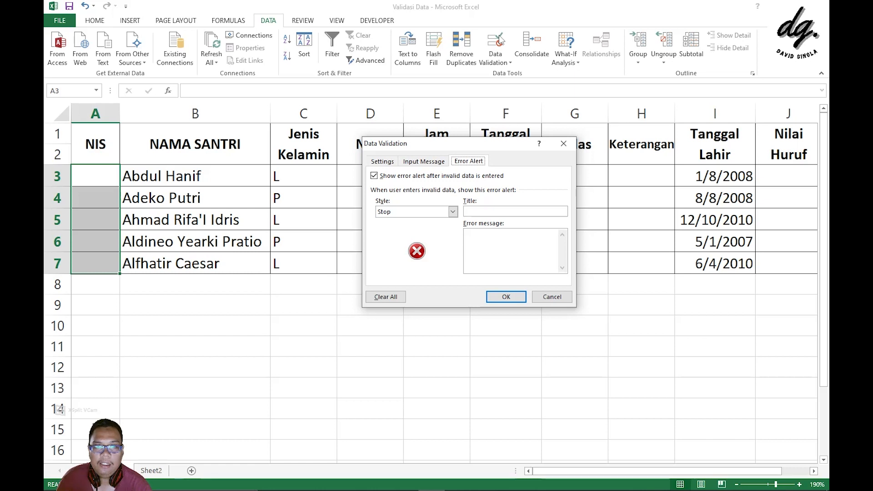
{"action": "left_click", "coordinate": [383, 162]}
{"action": "left_click", "coordinate": [455, 198]}
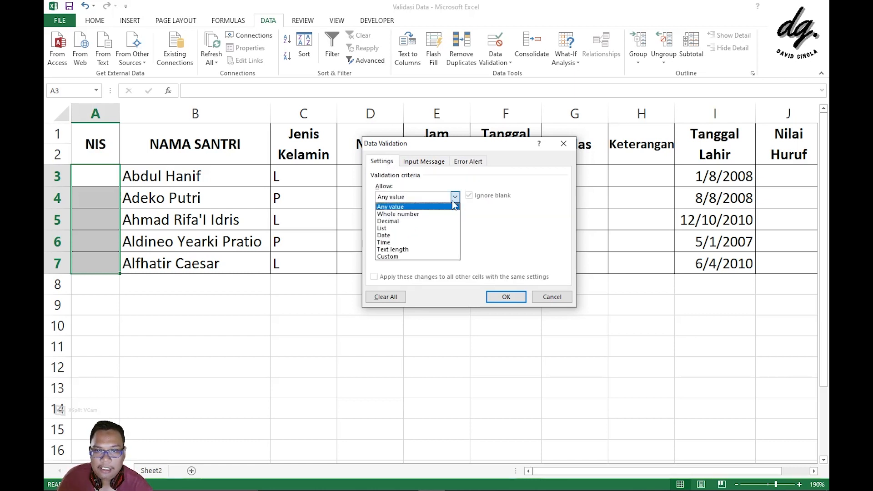
{"action": "left_click", "coordinate": [402, 257]}
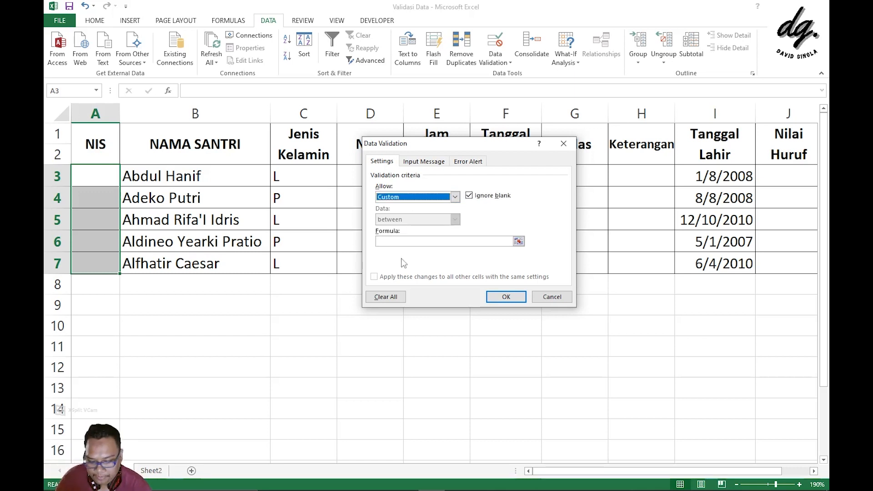
Begin the custom validation formula with =COUNTIF($A$3:$A$7, A3, using an absolute reference for the NIS range.
{"action": "left_click", "coordinate": [411, 240]}
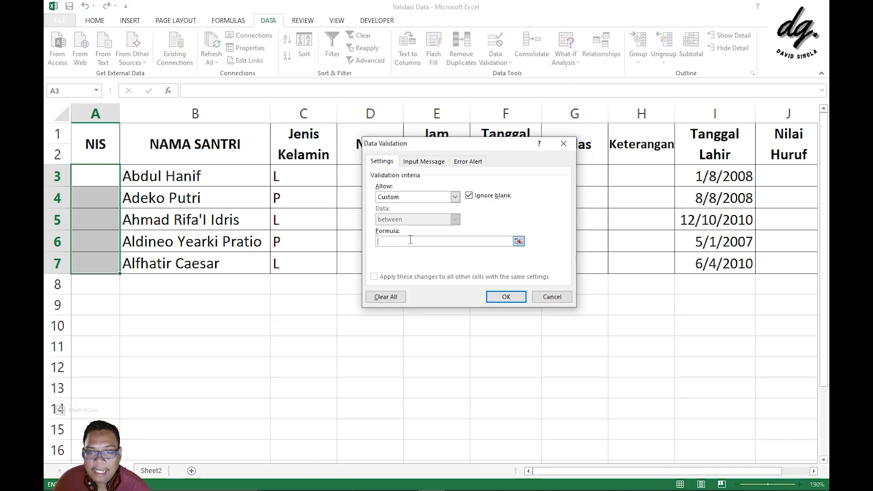
{"action": "type", "text": "="}
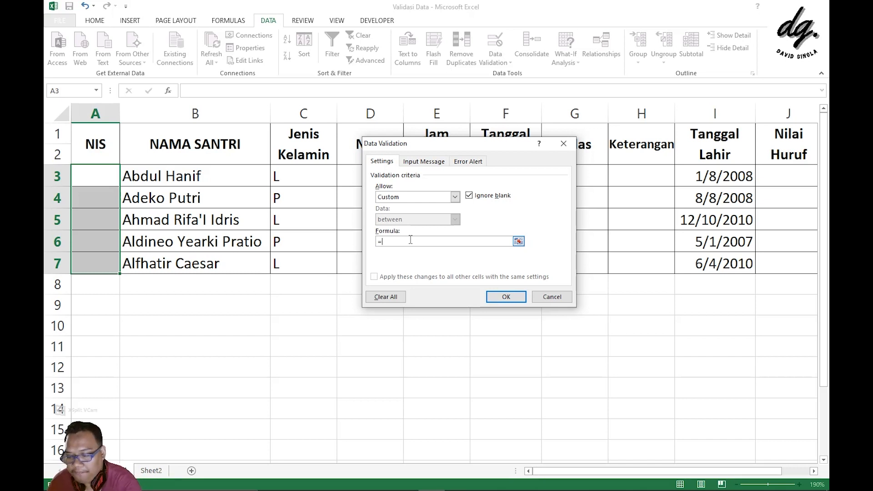
{"action": "type", "text": "COUNT"}
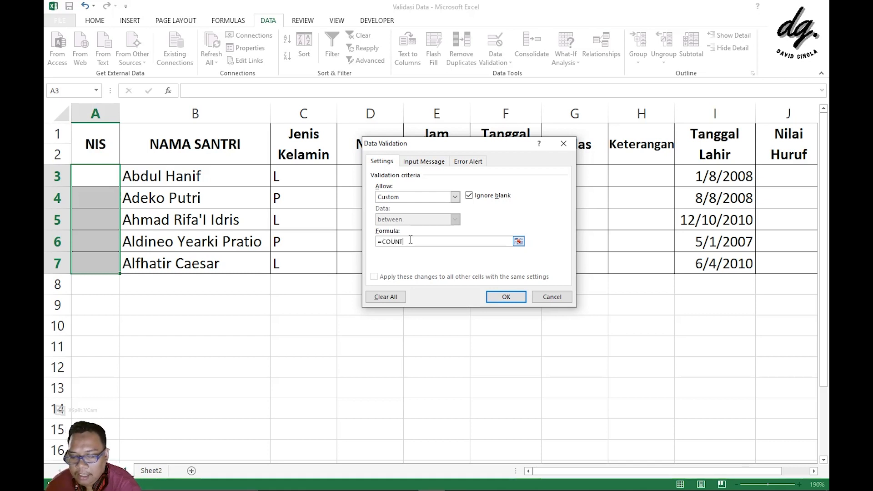
{"action": "type", "text": "IF("}
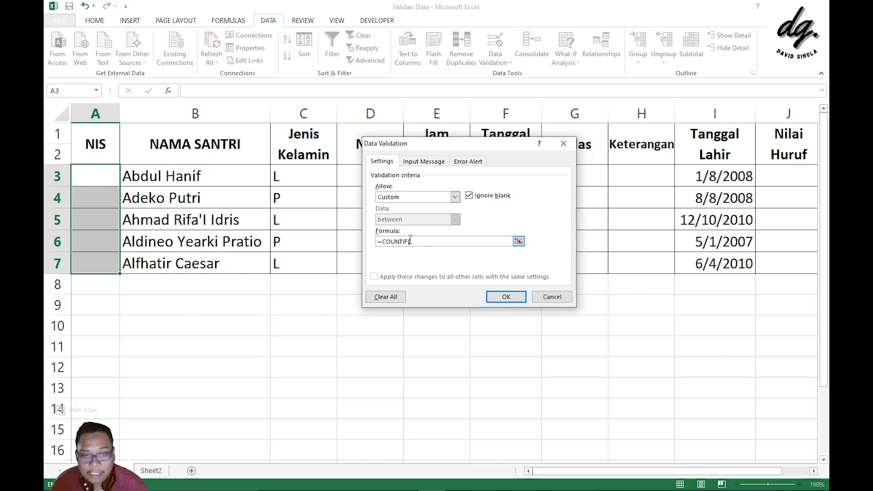
{"action": "left_click", "coordinate": [518, 241]}
{"action": "left_click_drag", "start_coordinate": [89, 178], "coordinate": [96, 263]}
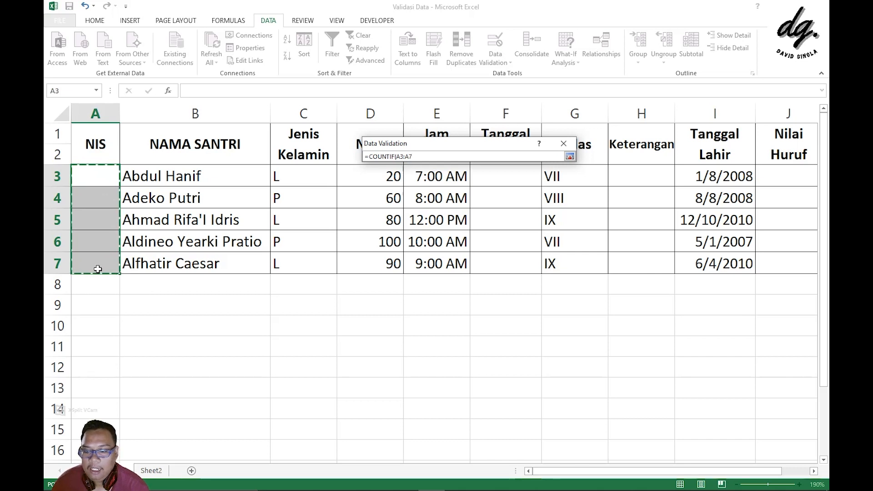
{"action": "key", "text": "F4"}
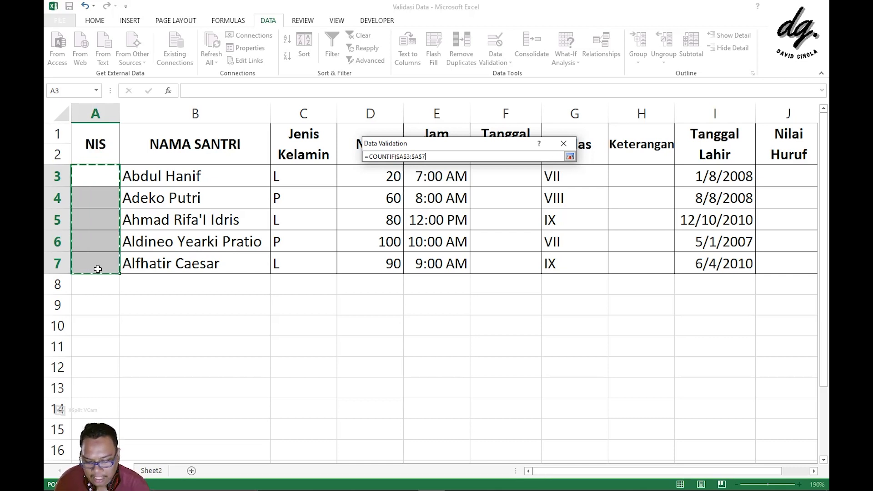
{"action": "type", "text": ","}
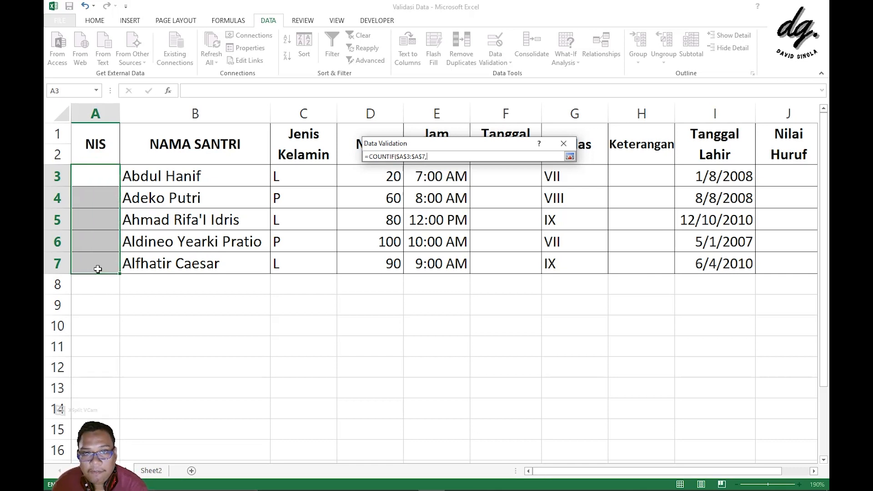
{"action": "left_click", "coordinate": [103, 170]}
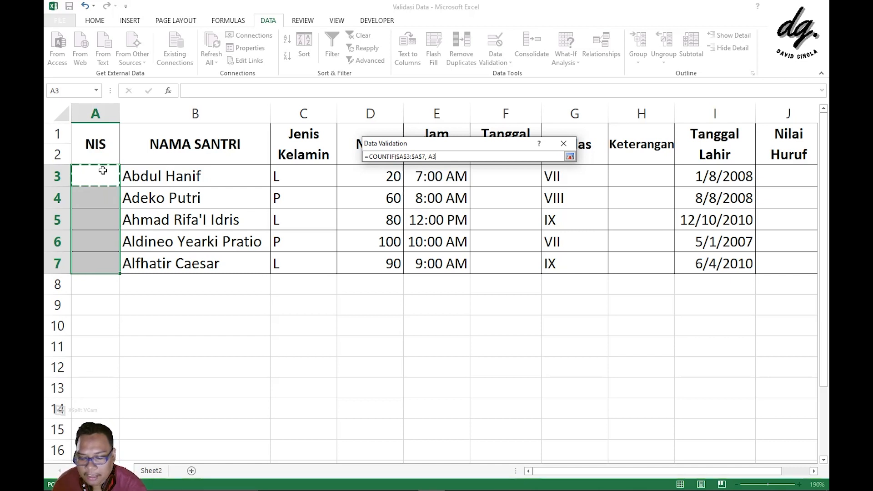
Complete the formula as =COUNTIF($A$3:$A$7, A3)=1 and return to the full validation settings.
{"action": "type", "text": "=1"}
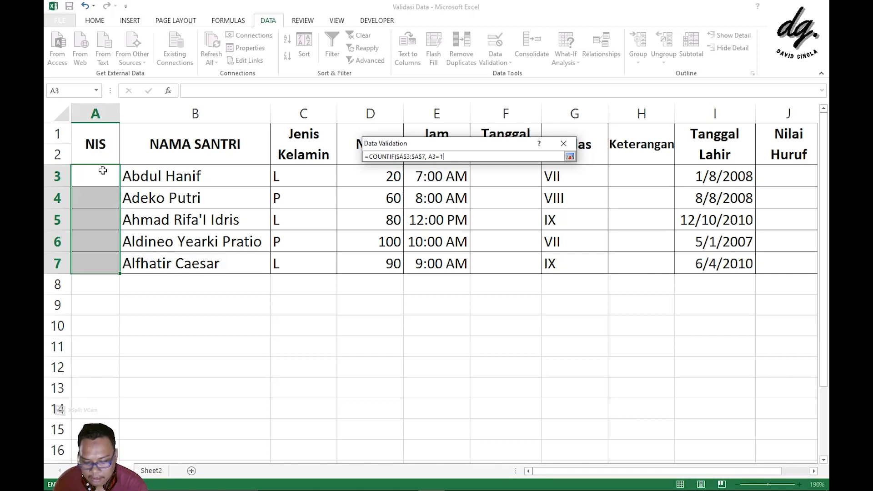
{"action": "key", "text": "BackSpace"}
{"action": "key", "text": "BackSpace"}
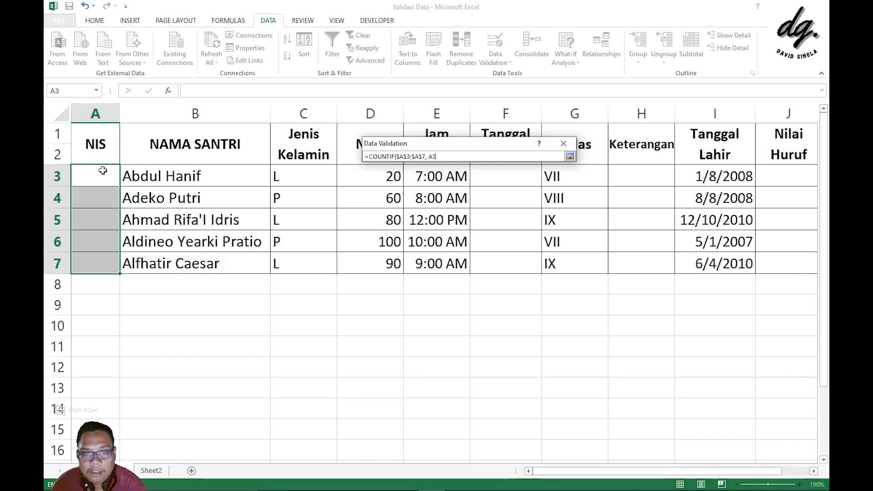
{"action": "type", "text": ")"}
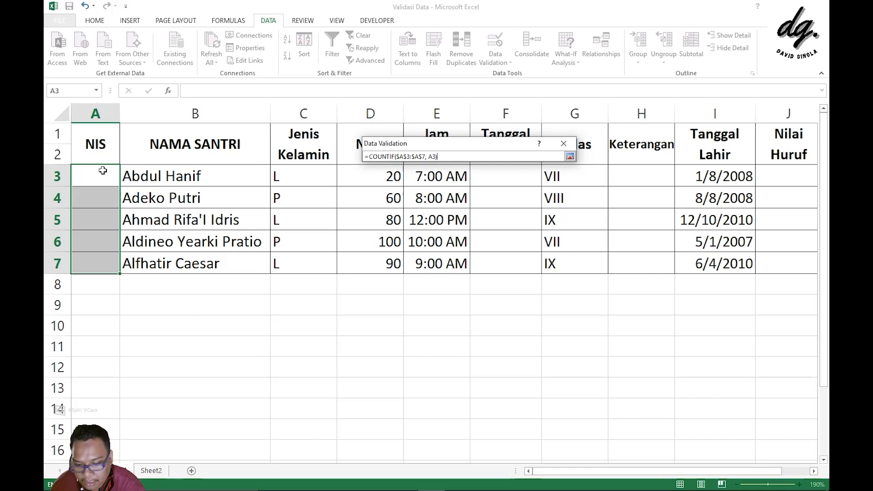
{"action": "type", "text": "=1"}
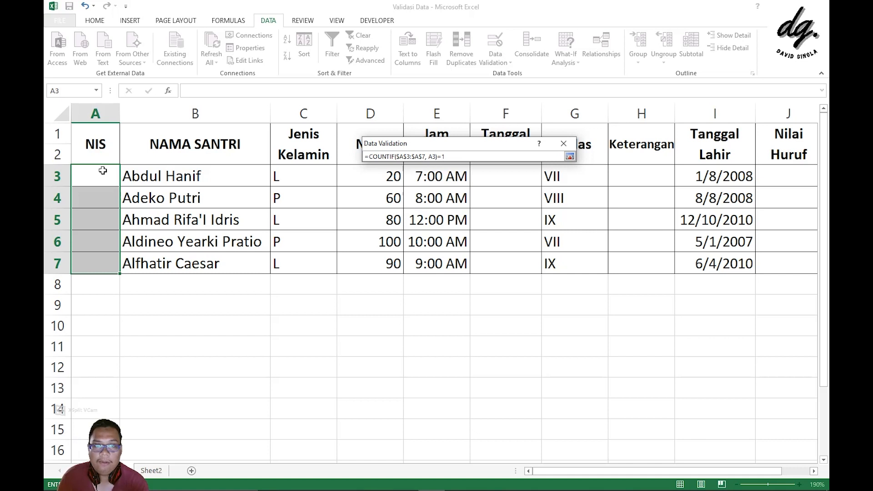
{"action": "left_click", "coordinate": [569, 157]}
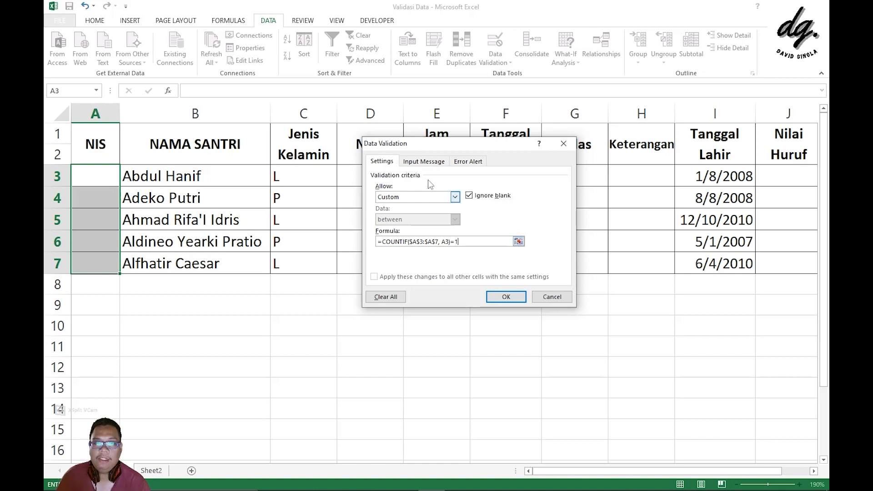
Title the NIS cells' validation input message "Perintah".
{"action": "left_click", "coordinate": [434, 161]}
{"action": "left_click", "coordinate": [444, 210]}
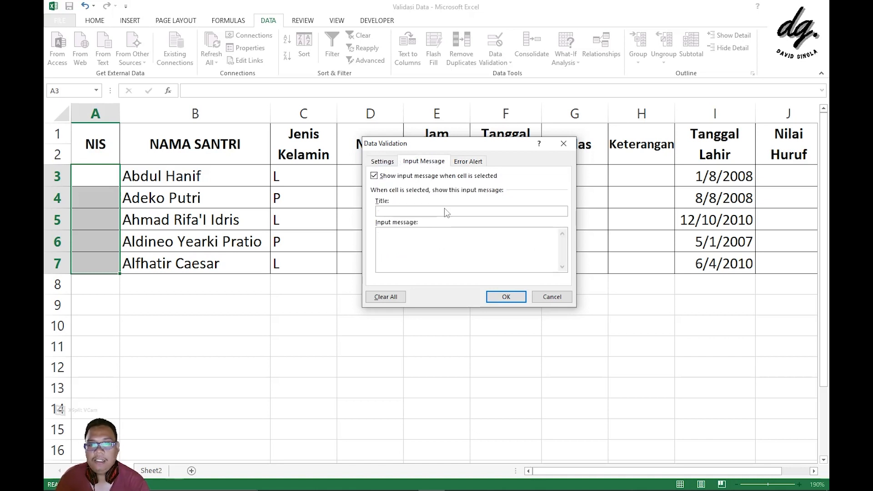
{"action": "type", "text": "pERINTAH"}
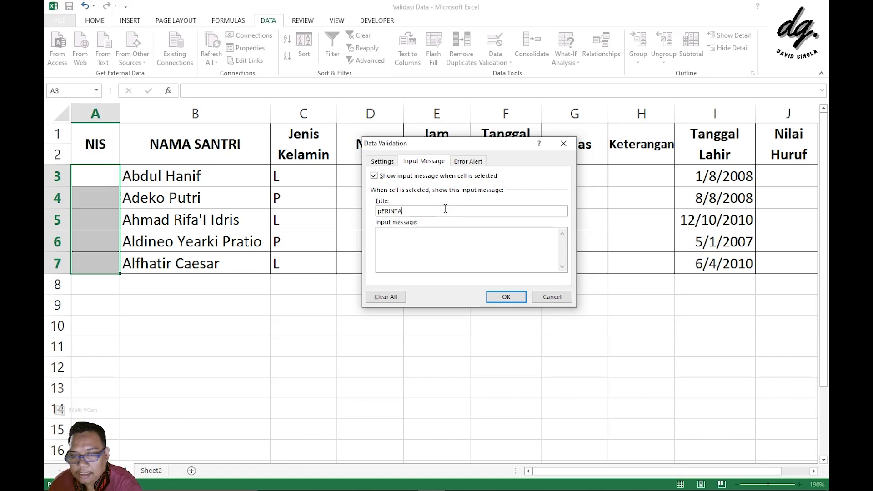
{"action": "key", "text": "BackSpace"}
{"action": "key", "text": "BackSpace"}
{"action": "key", "text": "BackSpace"}
{"action": "key", "text": "BackSpace"}
{"action": "key", "text": "BackSpace"}
{"action": "key", "text": "BackSpace"}
{"action": "key", "text": "BackSpace"}
{"action": "key", "text": "BackSpace"}
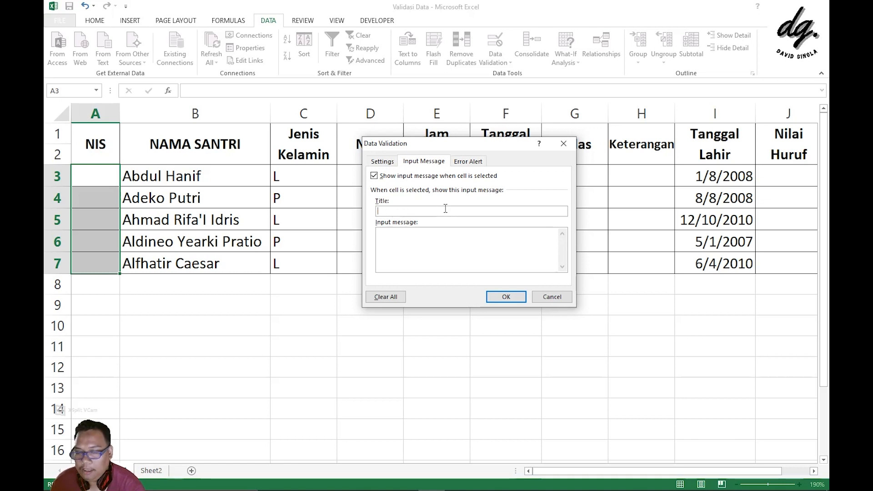
{"action": "type", "text": "Perintah"}
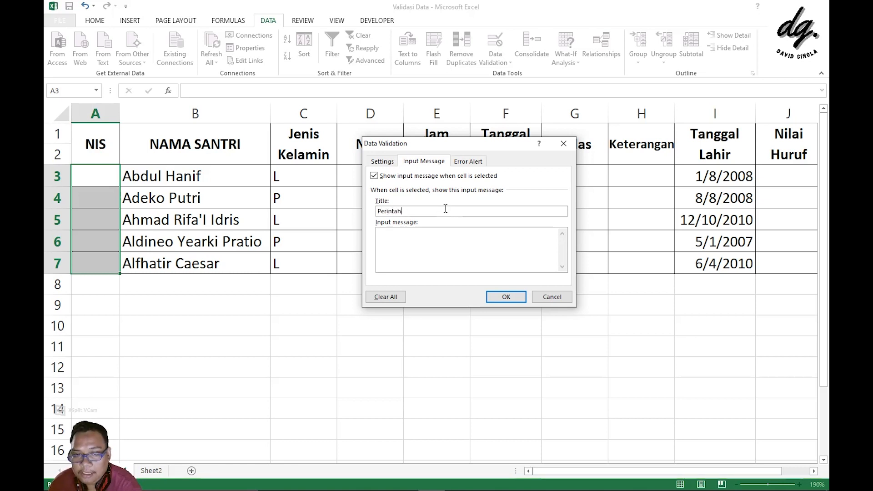
Write "Isilah dengan NIS yang benar." as the input message text for the NIS cells.
{"action": "key", "text": "Tab"}
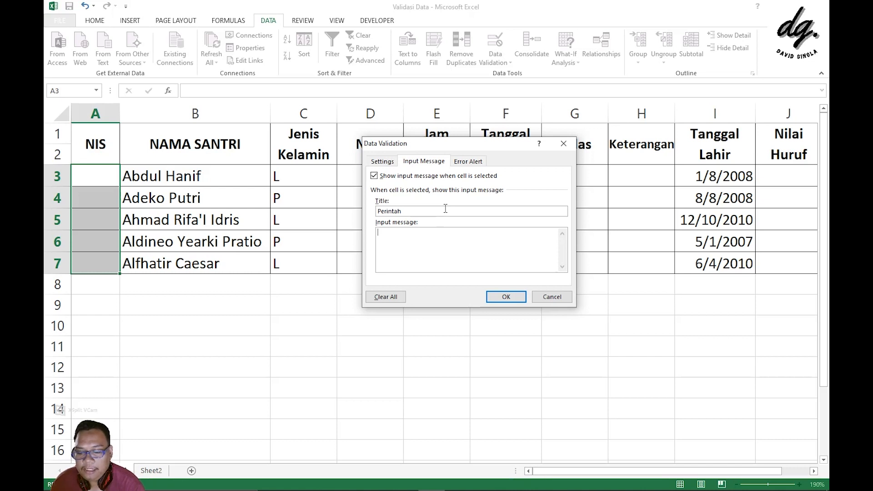
{"action": "type", "text": "Isilah seu"}
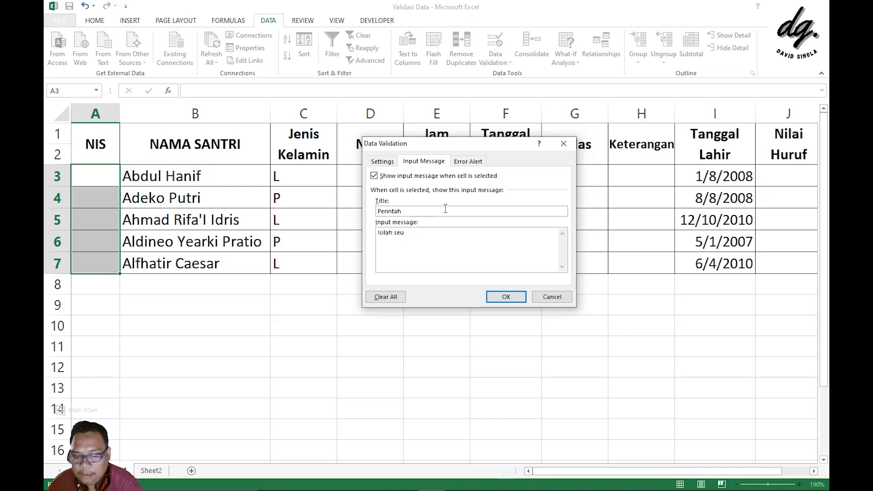
{"action": "key", "text": "BackSpace"}
{"action": "key", "text": "BackSpace"}
{"action": "key", "text": "BackSpace"}
{"action": "key", "text": "BackSpace"}
{"action": "type", "text": "de"}
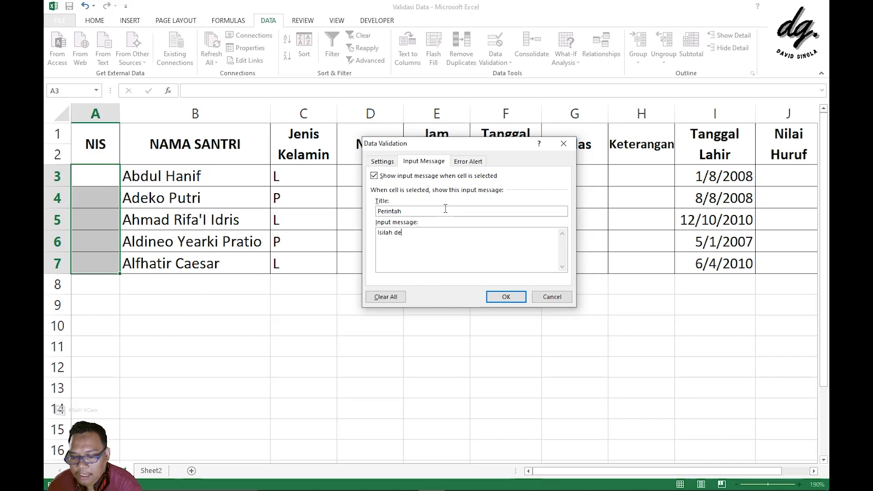
{"action": "type", "text": "ngan NIS "}
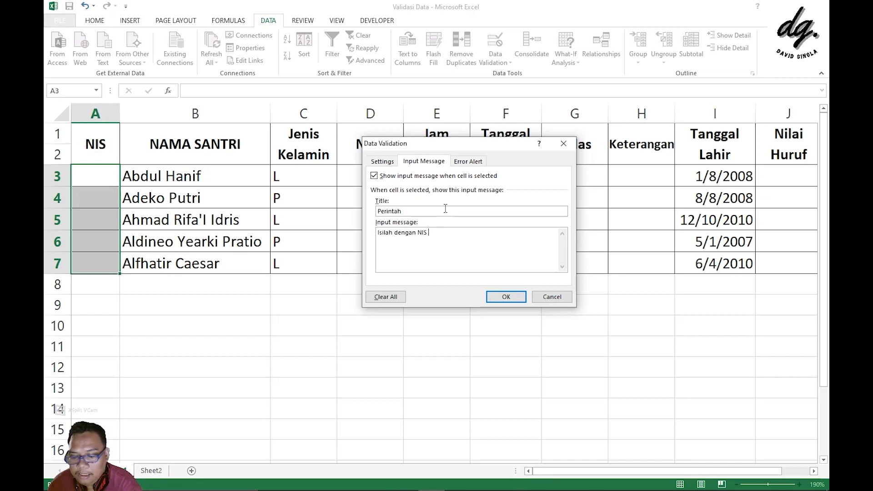
{"action": "type", "text": "yang benar"}
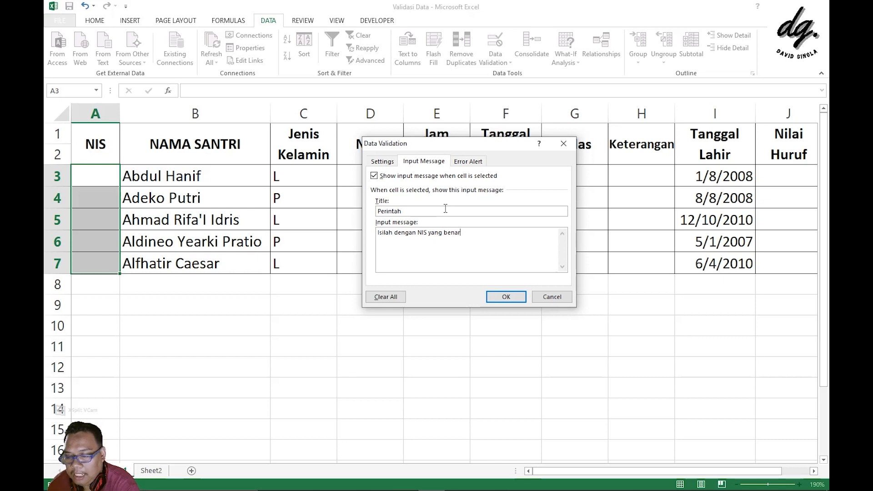
{"action": "type", "text": "."}
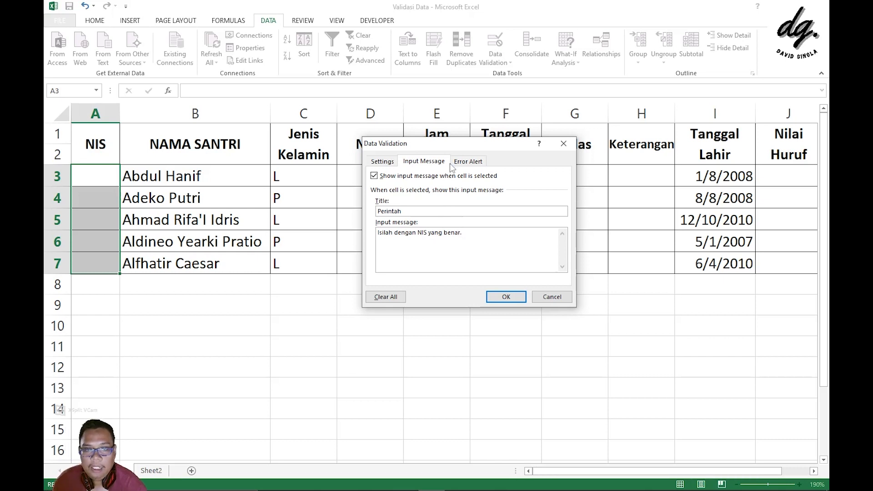
Set the error alert's title to "Pesan Error" and its message to "Isilah dengan benar.", and apply the validation.
{"action": "left_click", "coordinate": [465, 161]}
{"action": "left_click", "coordinate": [483, 212]}
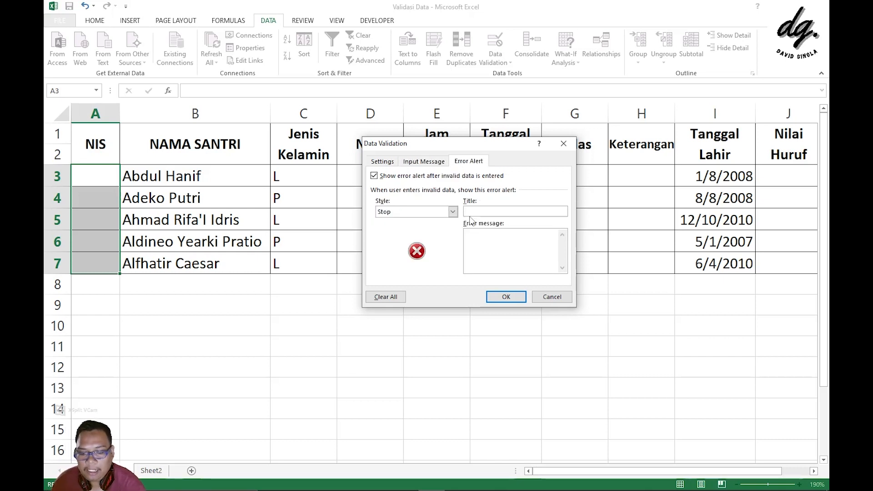
{"action": "type", "text": "Pesan Error"}
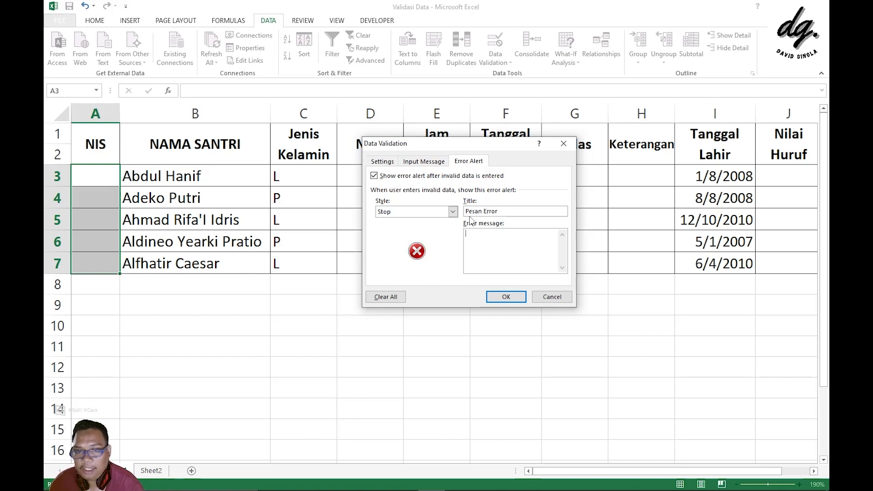
{"action": "type", "text": "Isil"}
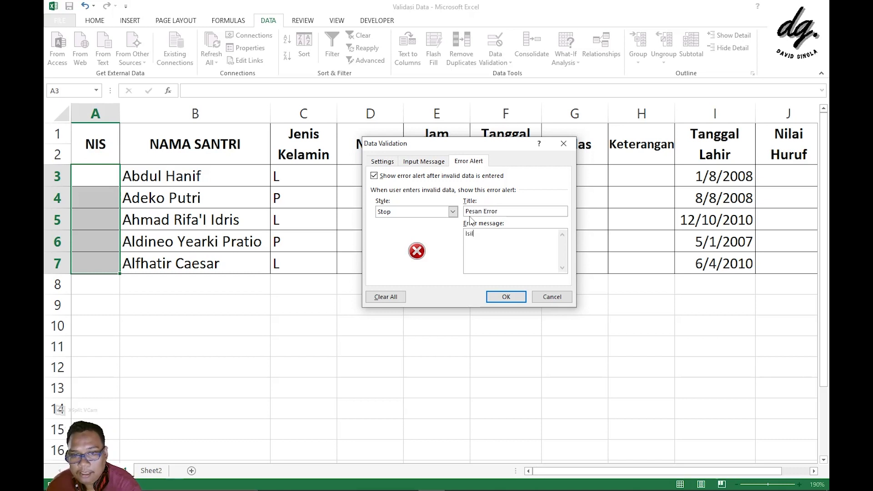
{"action": "type", "text": "ah dengan benar."}
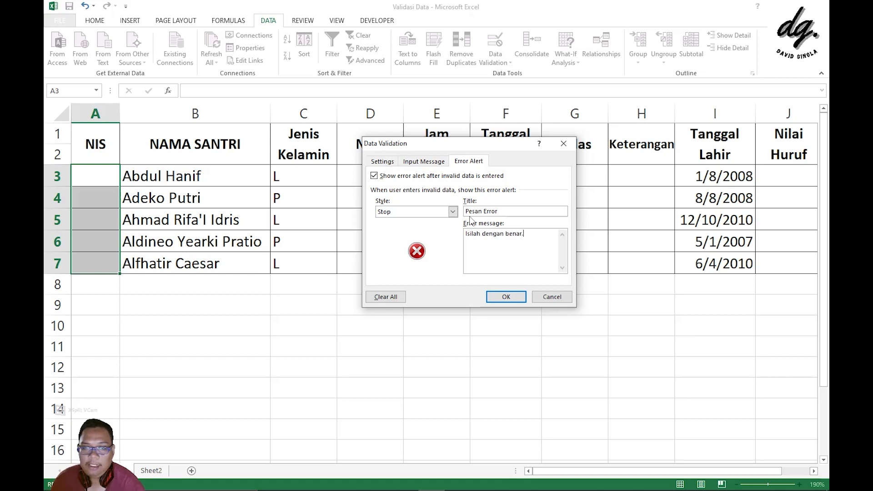
{"action": "left_click", "coordinate": [507, 297]}
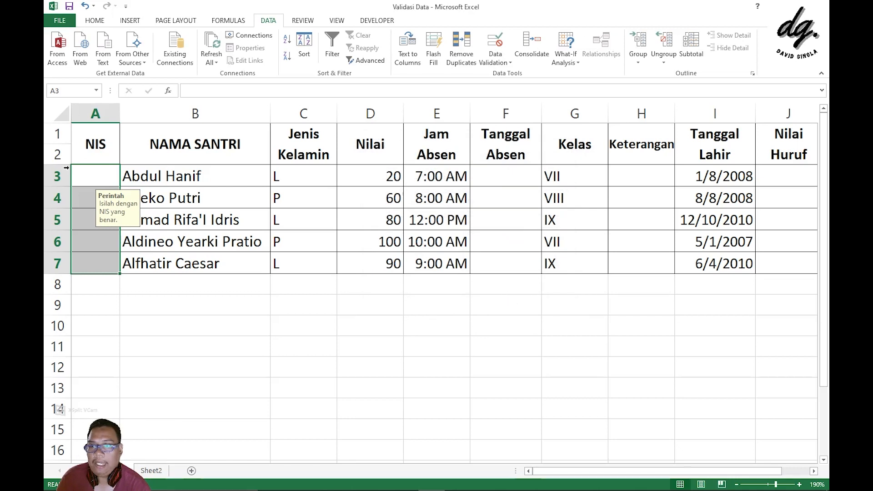
Enter consecutive three-digit student numbers in the NIS cells A3 and A4.
{"action": "left_click", "coordinate": [106, 170]}
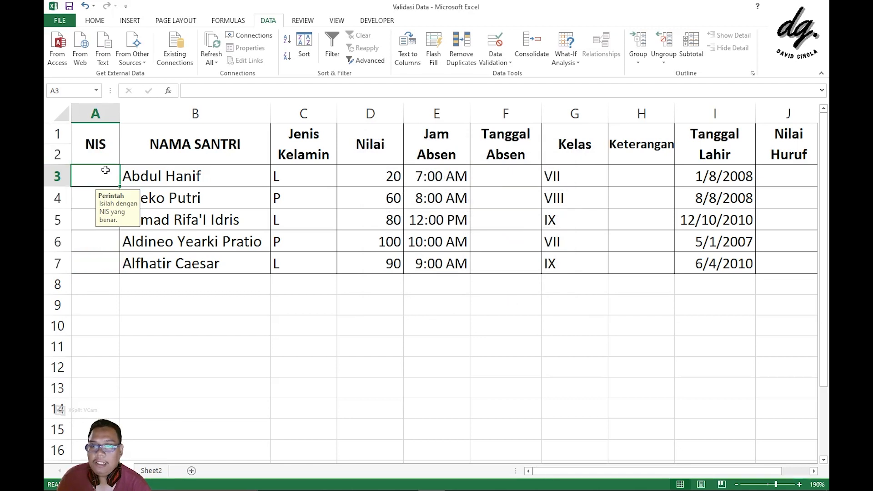
{"action": "type", "text": "210"}
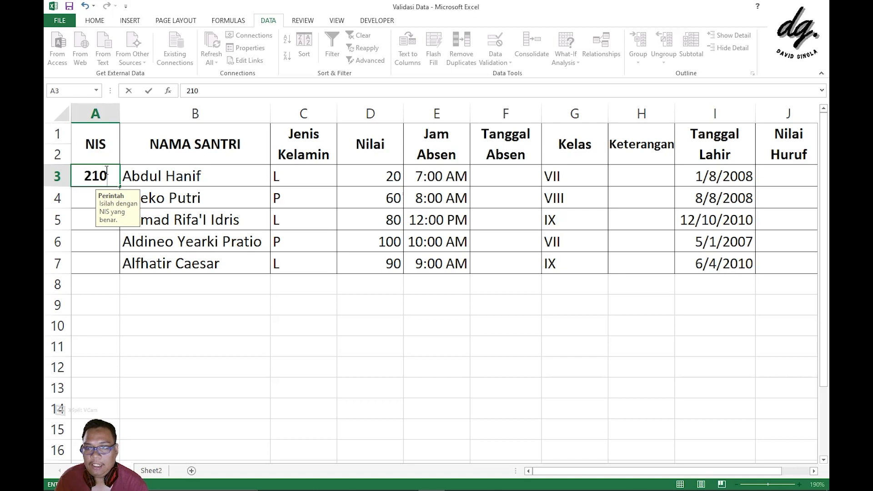
{"action": "key", "text": "Return"}
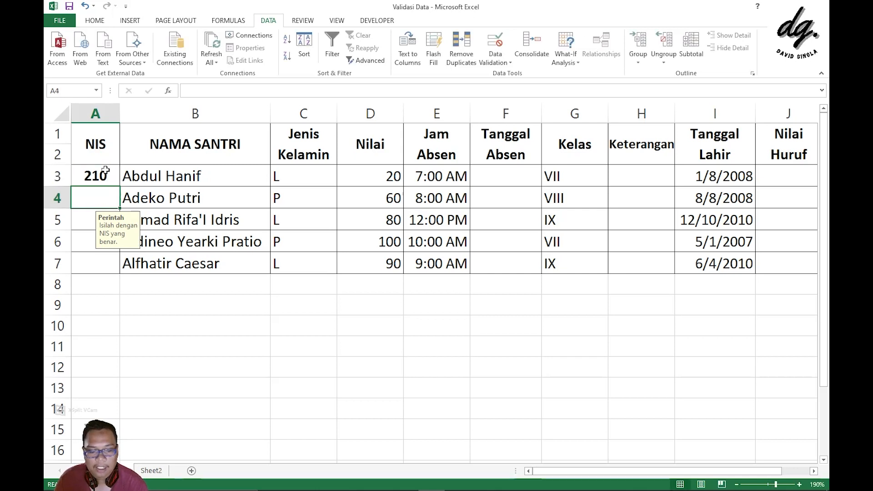
{"action": "type", "text": "211"}
{"action": "key", "text": "Return"}
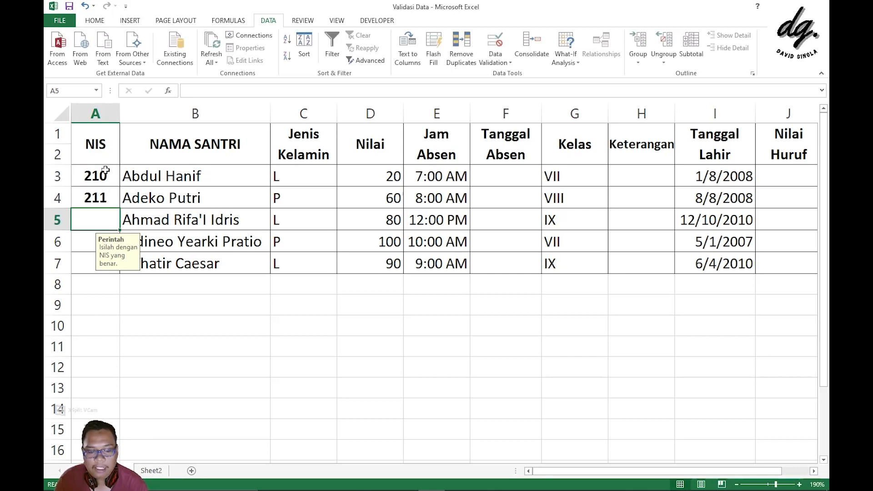
Test the no-duplicates rule by entering the student number from A4 again in A5, and choose to retry.
{"action": "type", "text": "211"}
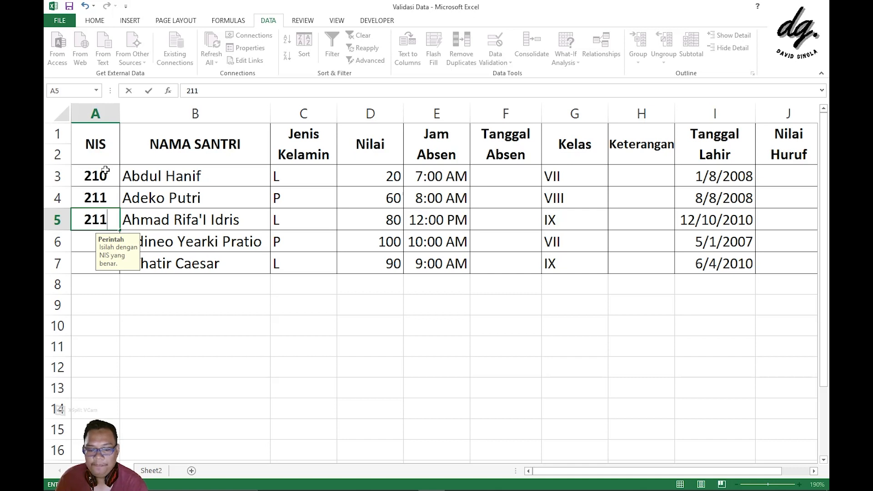
{"action": "key", "text": "Return"}
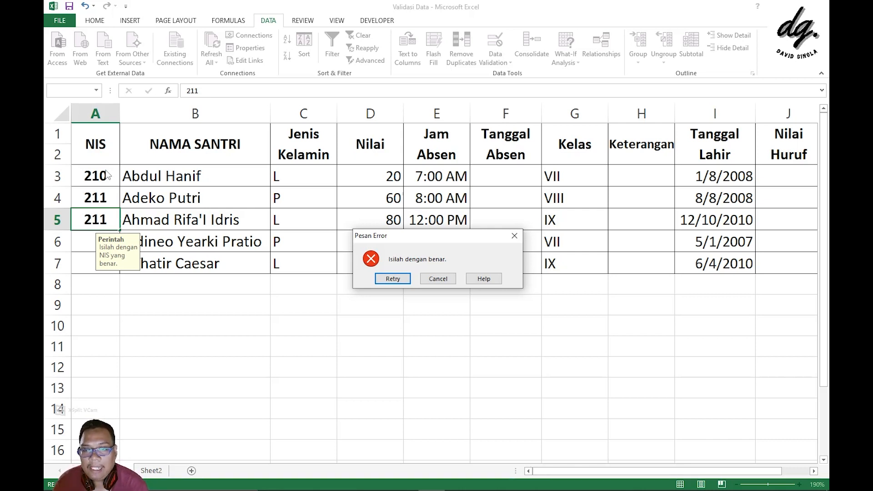
{"action": "left_click", "coordinate": [392, 279]}
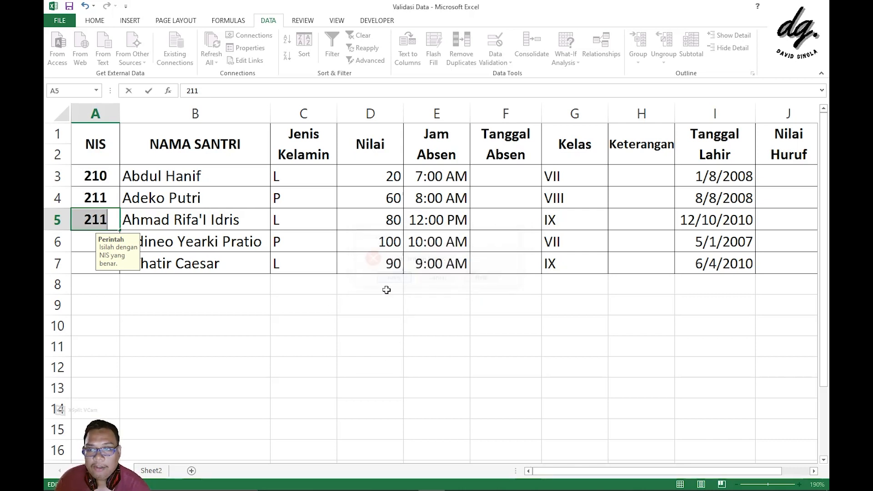
Change A5 to the student number following A4's, and enter the next consecutive one in A6.
{"action": "key", "text": "Right"}
{"action": "key", "text": "BackSpace"}
{"action": "type", "text": "2"}
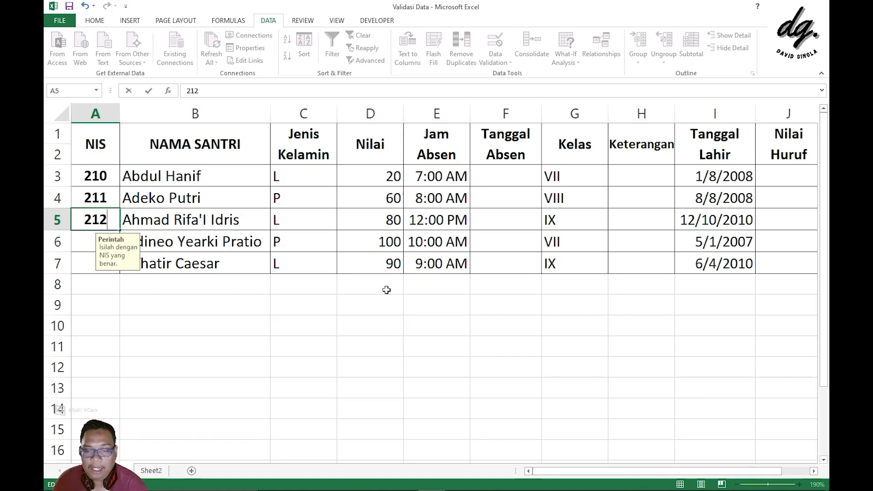
{"action": "key", "text": "Return"}
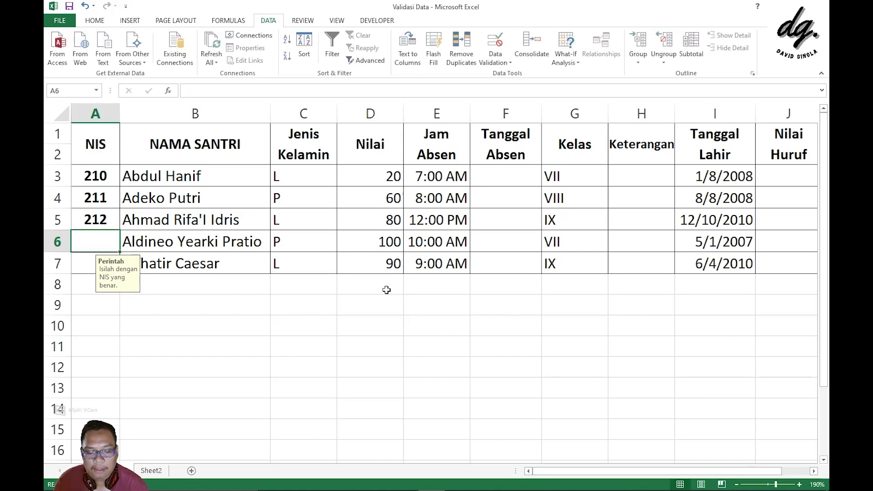
{"action": "type", "text": "21"}
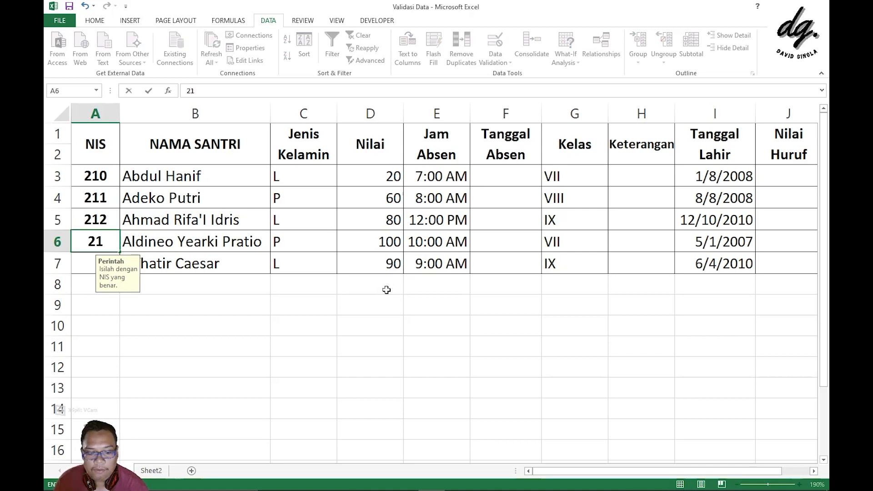
{"action": "type", "text": "3"}
{"action": "key", "text": "Return"}
Try to repeat the student number from A6 in A7, and choose to retry the entry.
{"action": "type", "text": "21"}
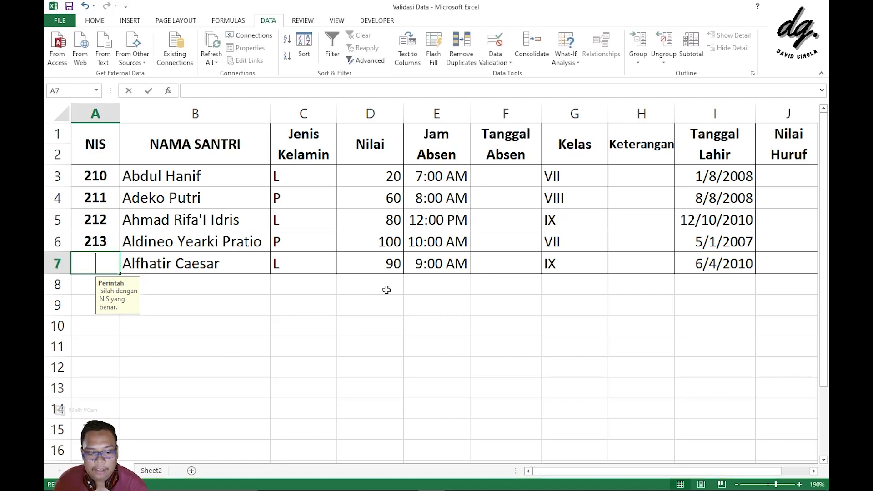
{"action": "type", "text": "3"}
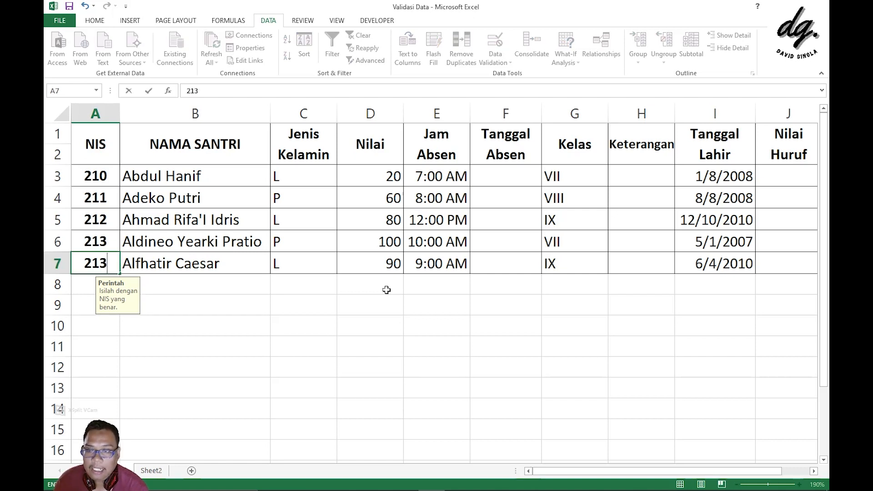
{"action": "key", "text": "Return"}
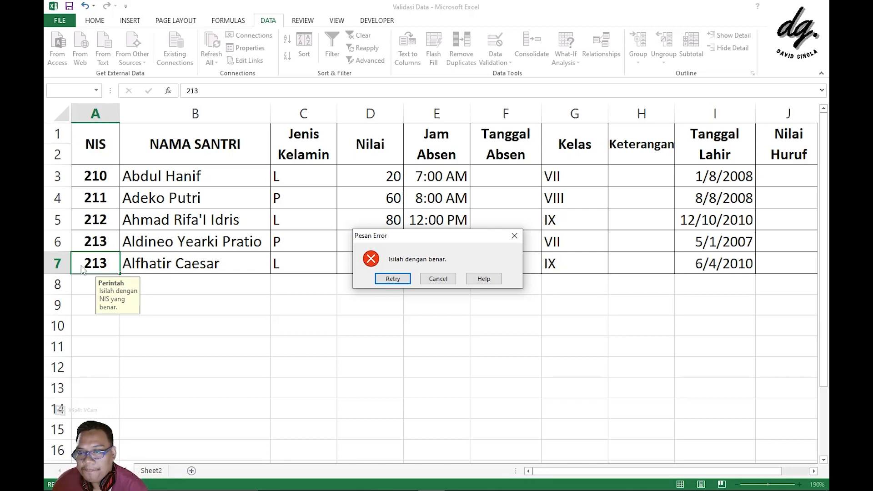
{"action": "left_click", "coordinate": [385, 279]}
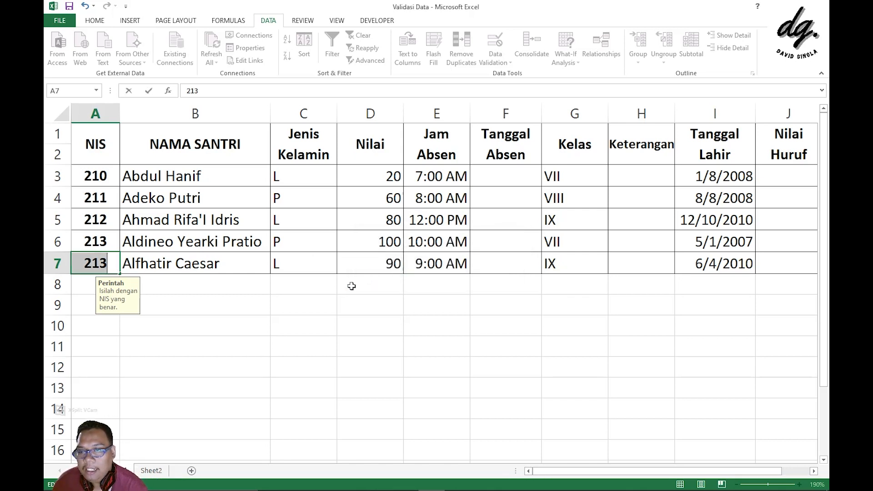
Change the NIS entry in A7 to the student number that follows the one in A6.
{"action": "key", "text": "End"}
{"action": "key", "text": "BackSpace"}
{"action": "type", "text": "4"}
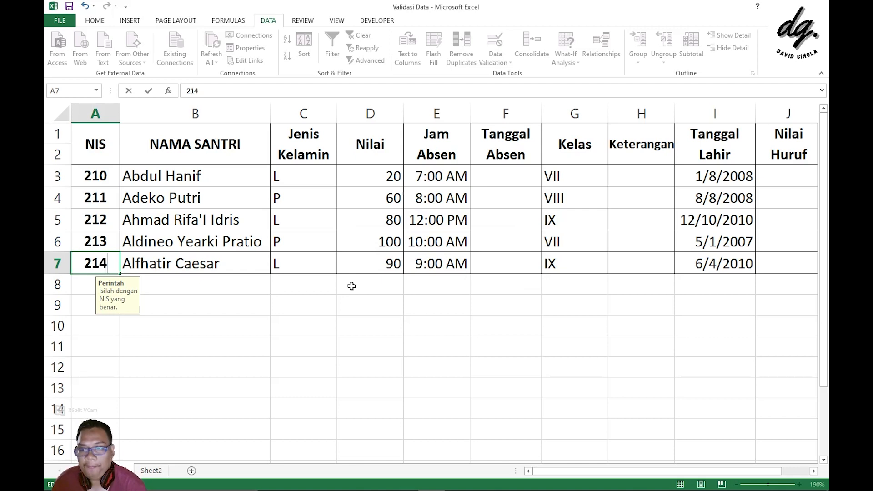
{"action": "key", "text": "Return"}
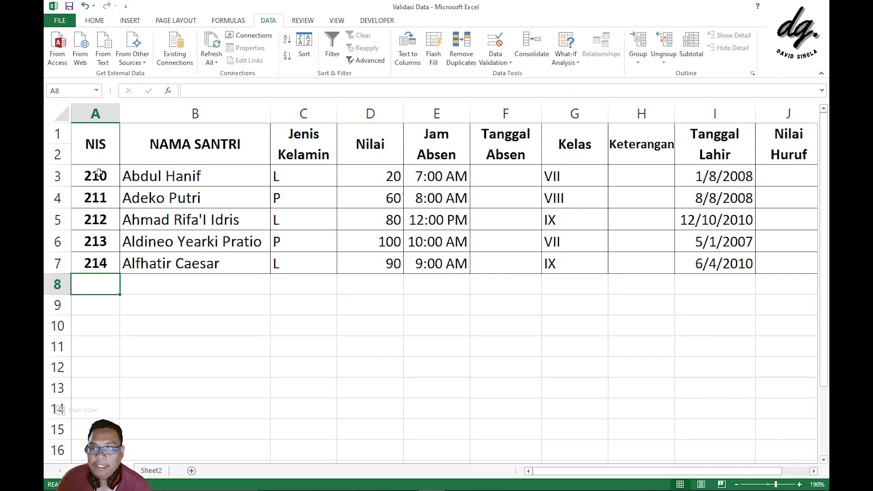
{"action": "left_click_drag", "start_coordinate": [98, 174], "coordinate": [97, 266]}
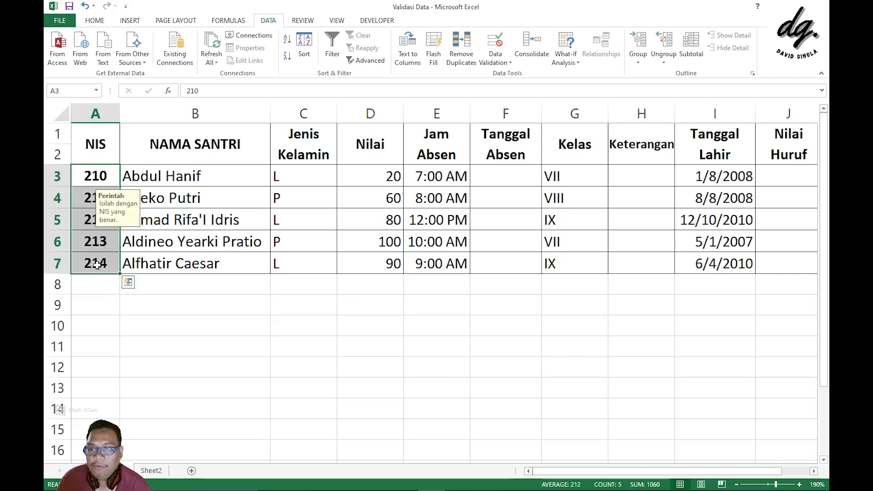
{"action": "left_click", "coordinate": [570, 177]}
{"action": "left_click_drag", "start_coordinate": [570, 177], "coordinate": [558, 268]}
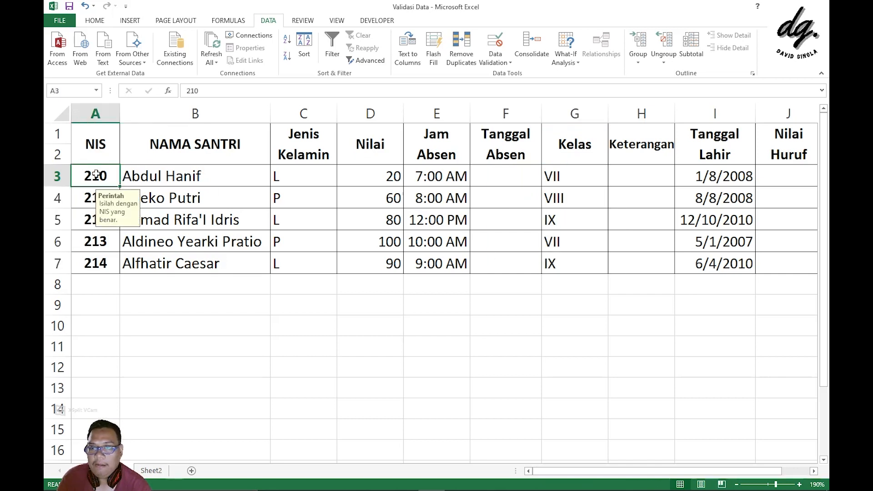
{"action": "left_click_drag", "start_coordinate": [96, 176], "coordinate": [90, 263]}
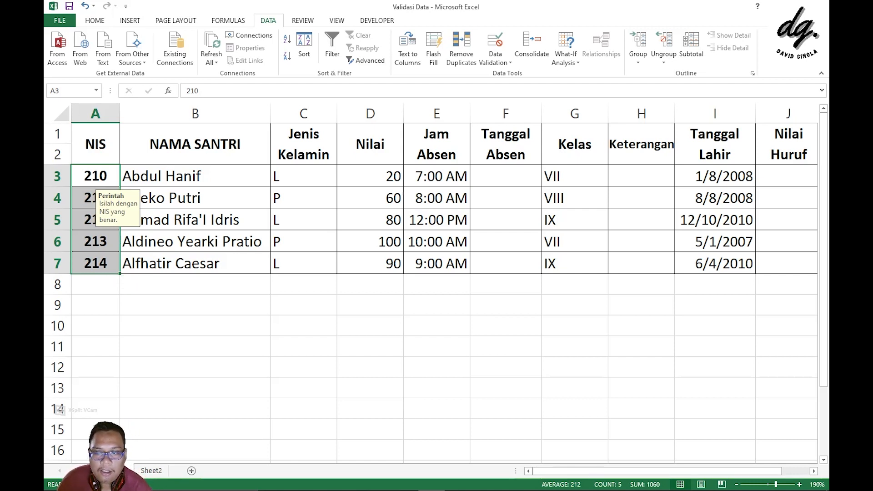
{"action": "mouse_move", "coordinate": [461, 488]}
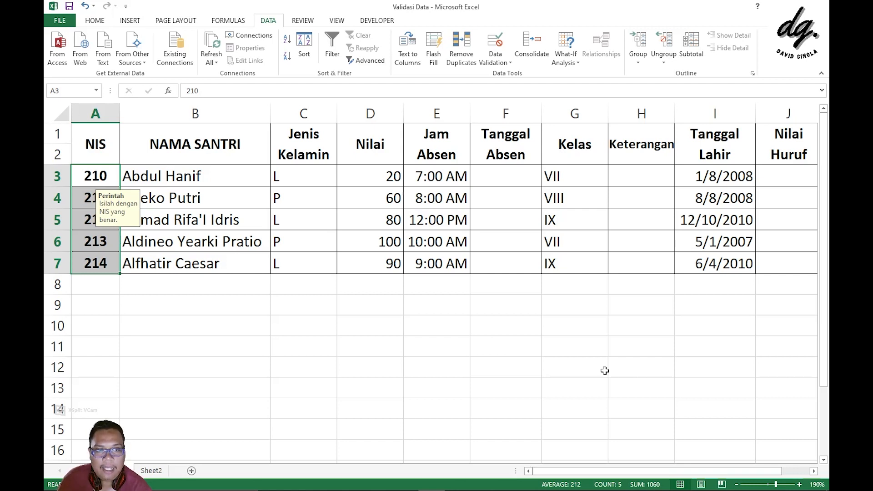
Start a data validation rule of type Custom for the Nilai Huruf cells J3:J7.
{"action": "left_click", "coordinate": [783, 180]}
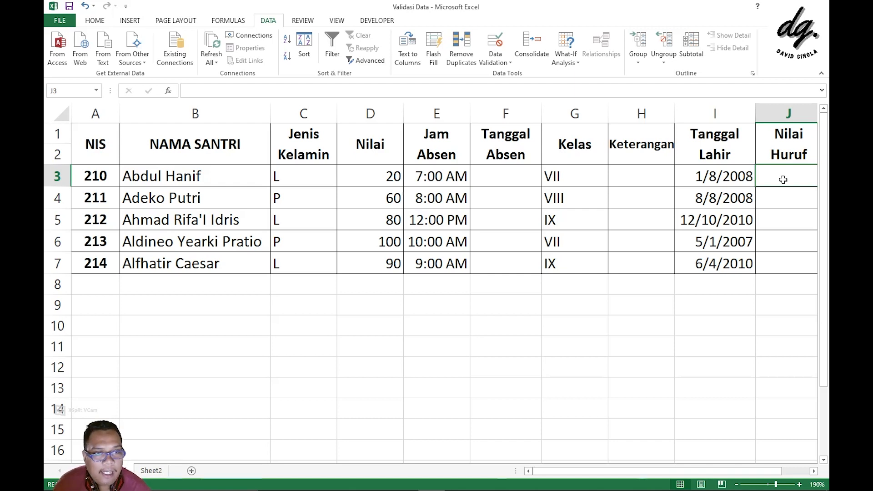
{"action": "left_click_drag", "start_coordinate": [784, 180], "coordinate": [778, 265]}
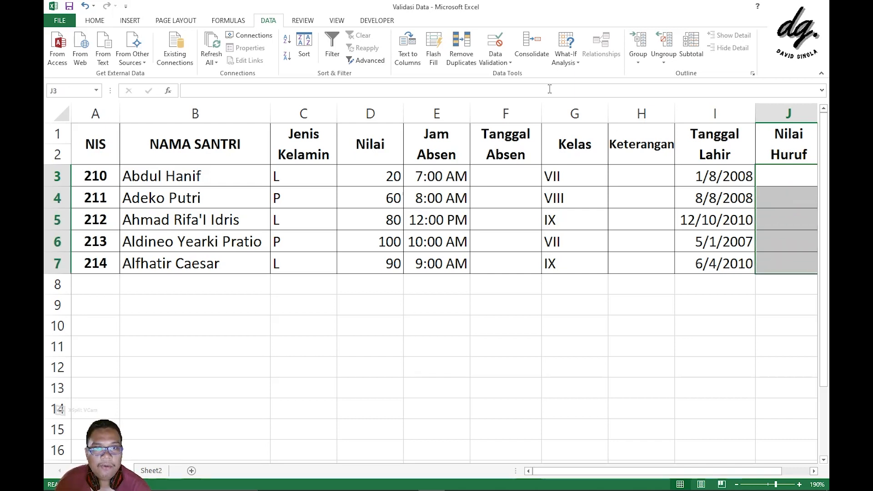
{"action": "left_click", "coordinate": [495, 44]}
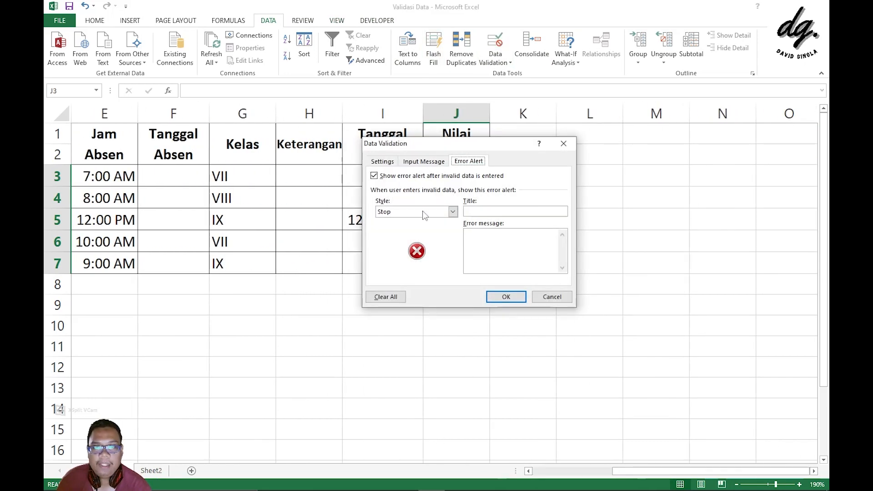
{"action": "left_click", "coordinate": [392, 163]}
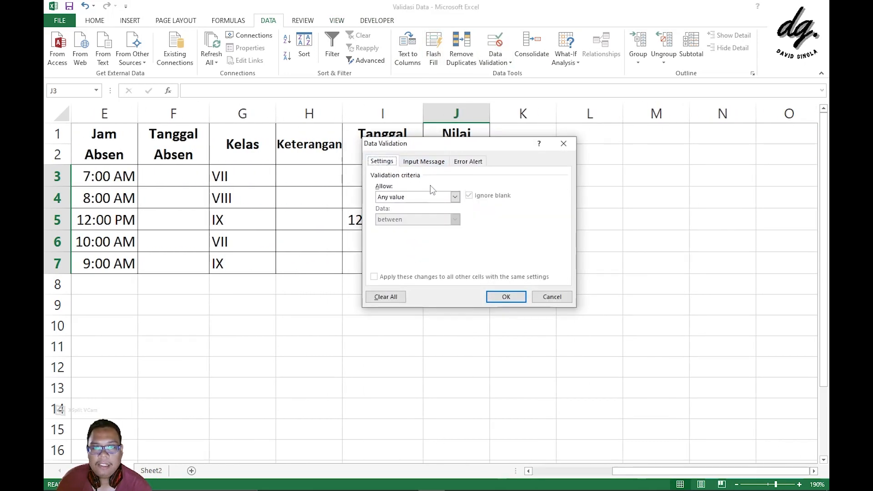
{"action": "left_click", "coordinate": [455, 198]}
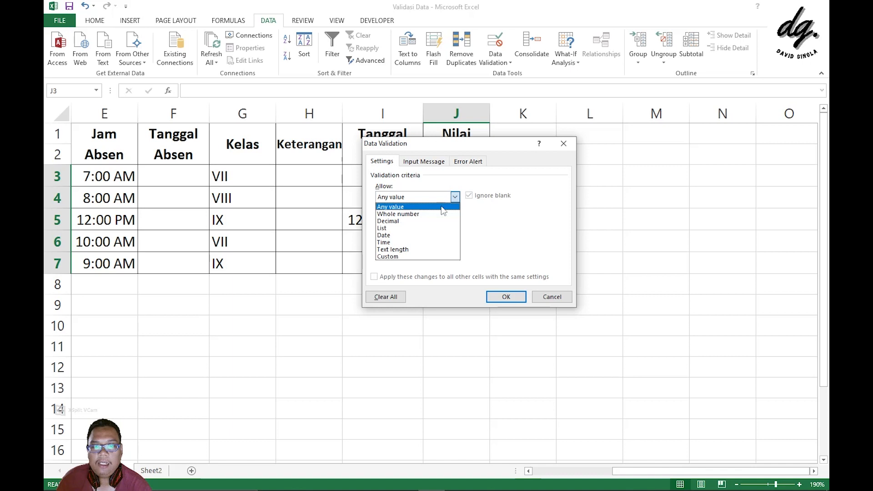
{"action": "left_click", "coordinate": [415, 258]}
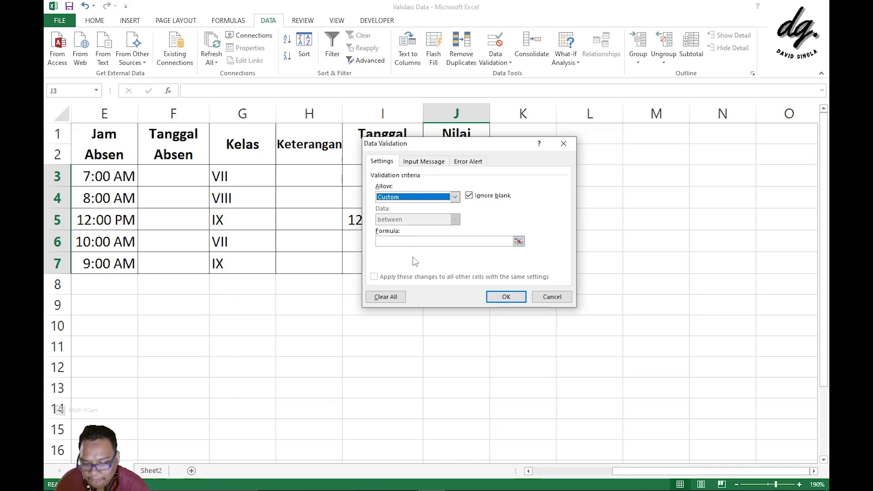
Begin the validation formula with =EXACT(J3, UPPER, referencing the first Nilai Huruf cell.
{"action": "left_click", "coordinate": [422, 240]}
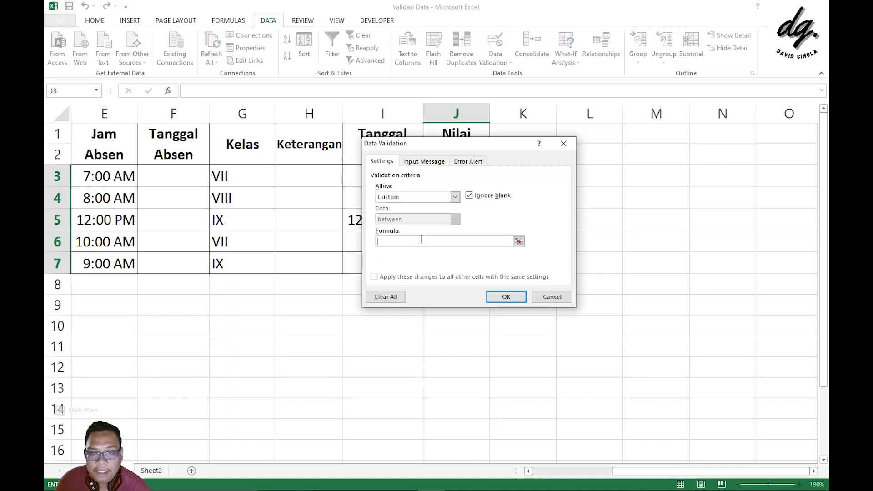
{"action": "type", "text": "=e"}
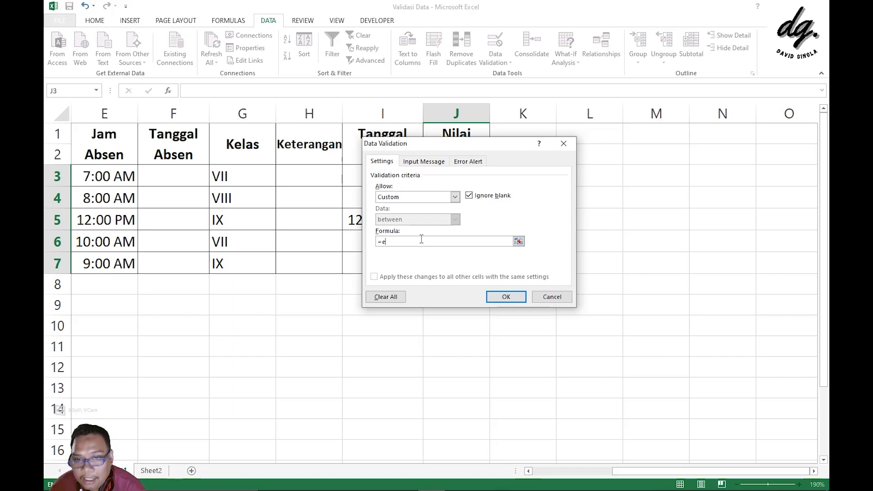
{"action": "key", "text": "BackSpace"}
{"action": "type", "text": "EXACT("}
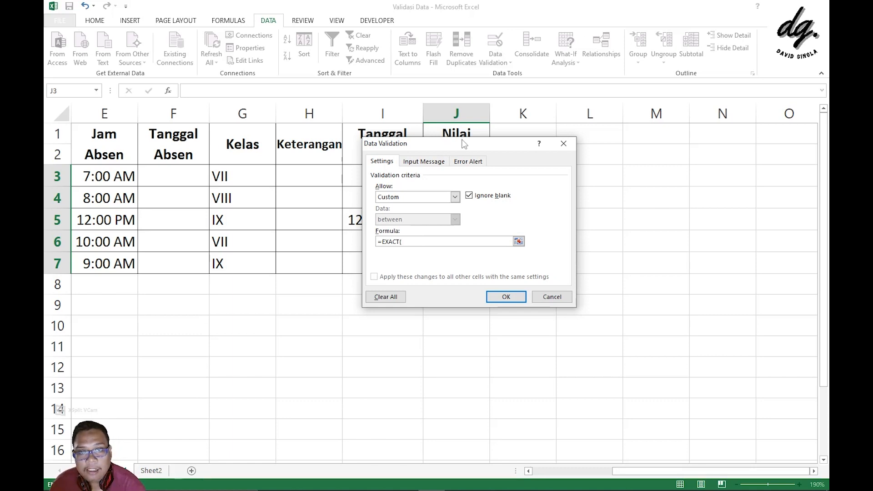
{"action": "left_click_drag", "start_coordinate": [464, 143], "coordinate": [428, 215]}
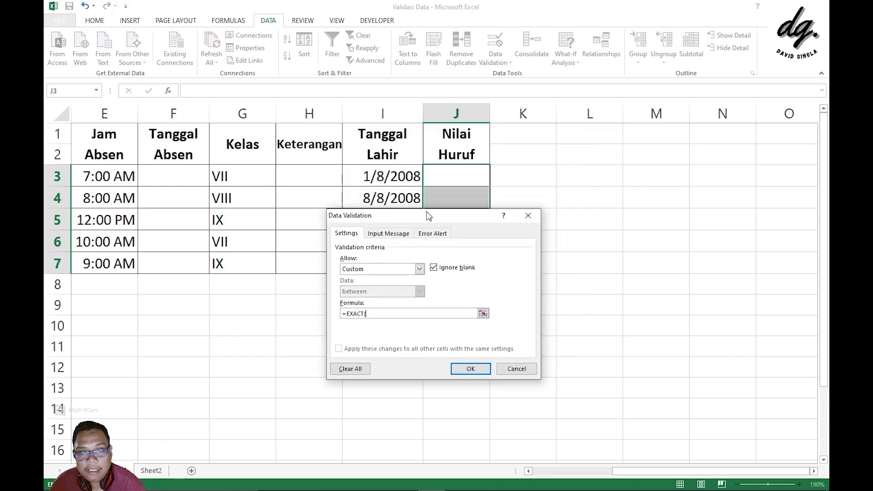
{"action": "left_click", "coordinate": [448, 169]}
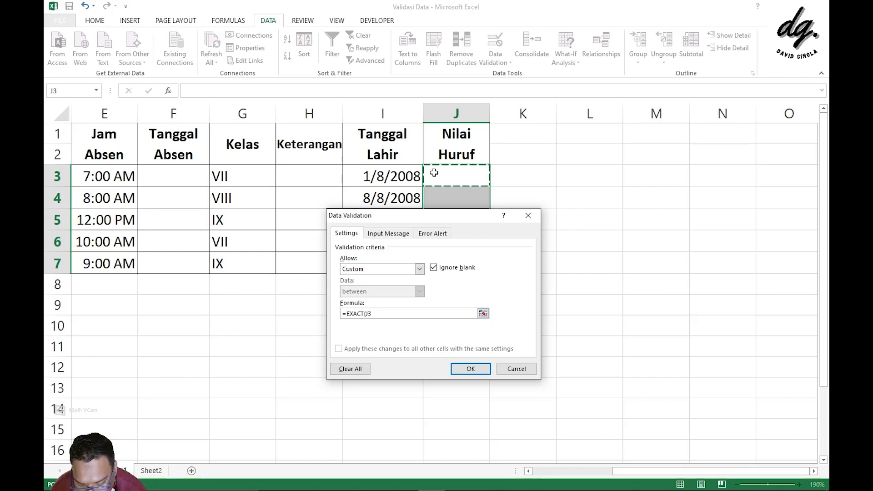
{"action": "type", "text": ","}
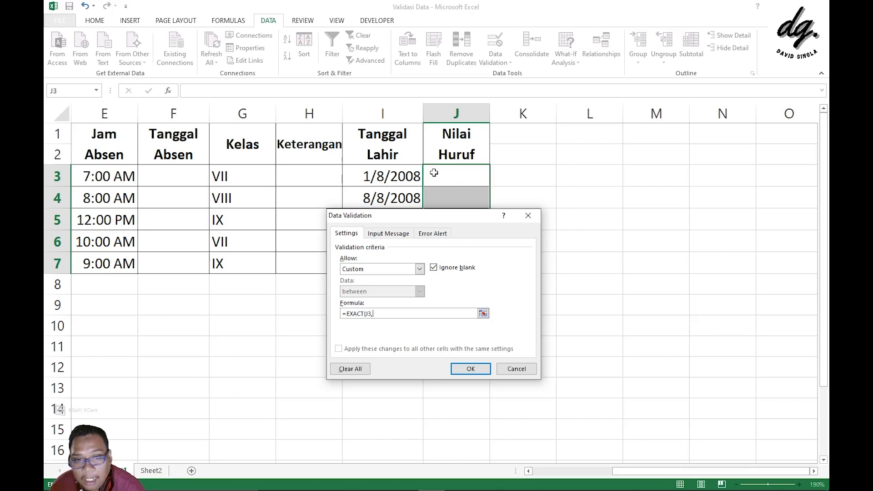
{"action": "type", "text": " U"}
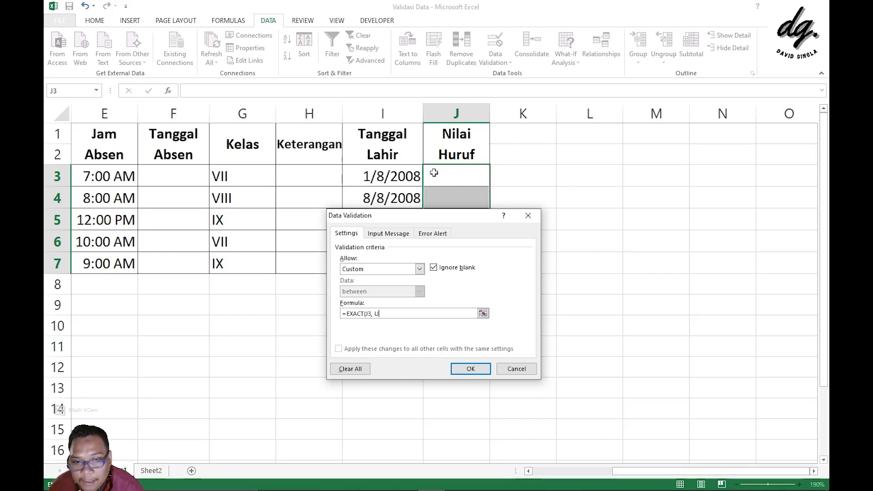
{"action": "type", "text": "PPER"}
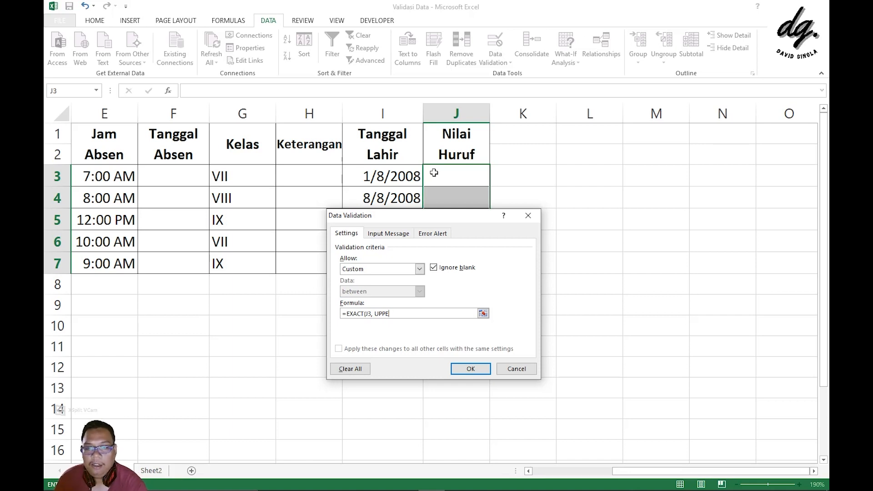
Try LOWER in place of UPPER in the validation formula, and change it back to UPPER.
{"action": "key", "text": "BackSpace"}
{"action": "key", "text": "BackSpace"}
{"action": "key", "text": "BackSpace"}
{"action": "key", "text": "BackSpace"}
{"action": "key", "text": "BackSpace"}
{"action": "type", "text": "LOWER"}
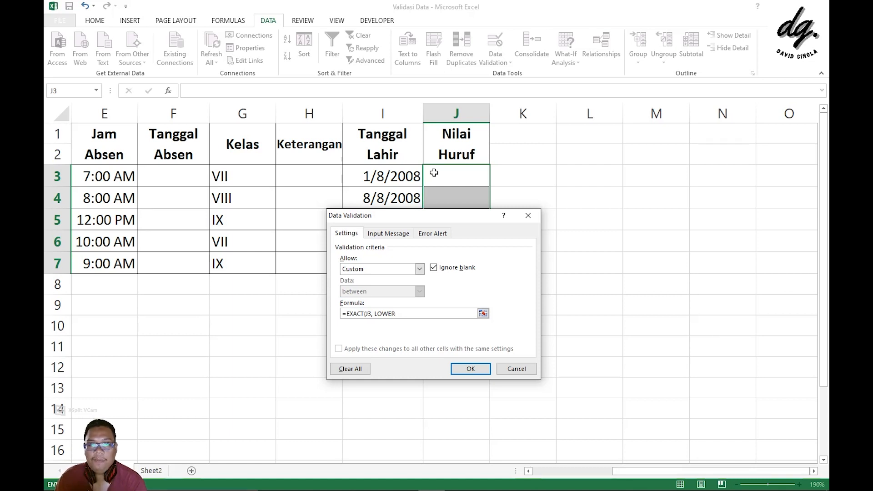
{"action": "key", "text": "BackSpace"}
{"action": "key", "text": "BackSpace"}
{"action": "key", "text": "BackSpace"}
{"action": "key", "text": "BackSpace"}
{"action": "key", "text": "BackSpace"}
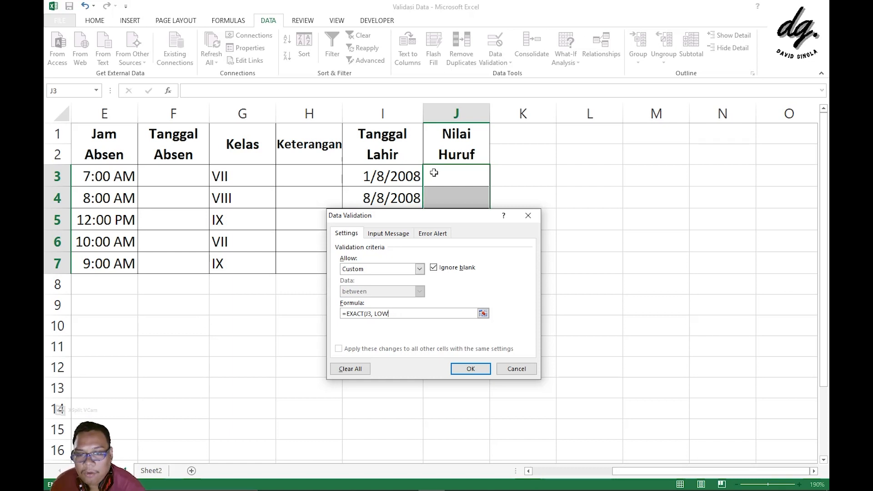
{"action": "type", "text": "UPPER"}
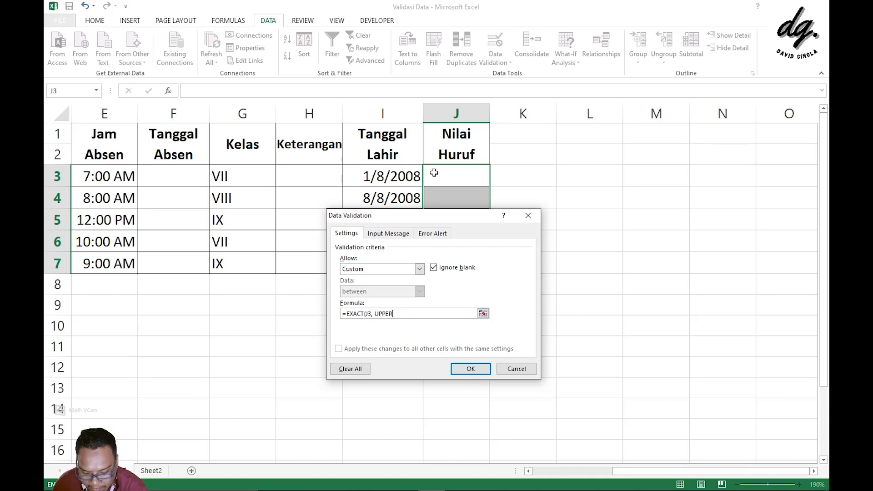
Complete the validation formula as =EXACT(J3, UPPER(J3)).
{"action": "type", "text": "("}
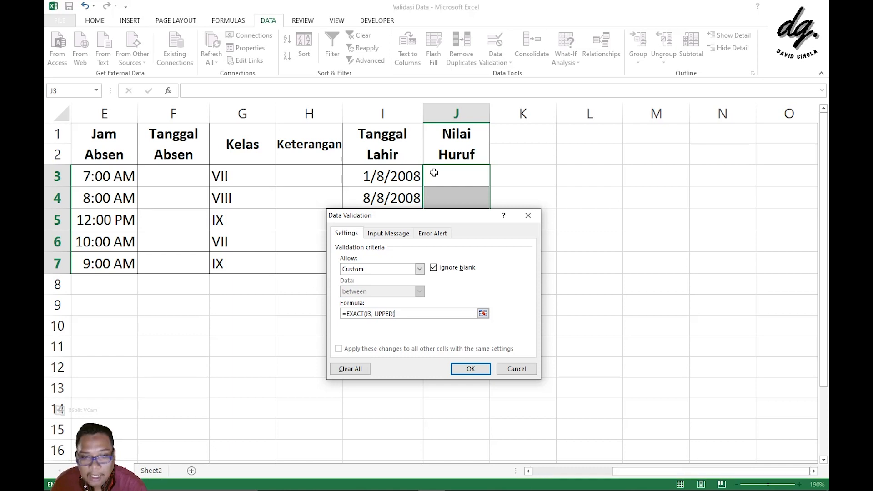
{"action": "left_click", "coordinate": [433, 173]}
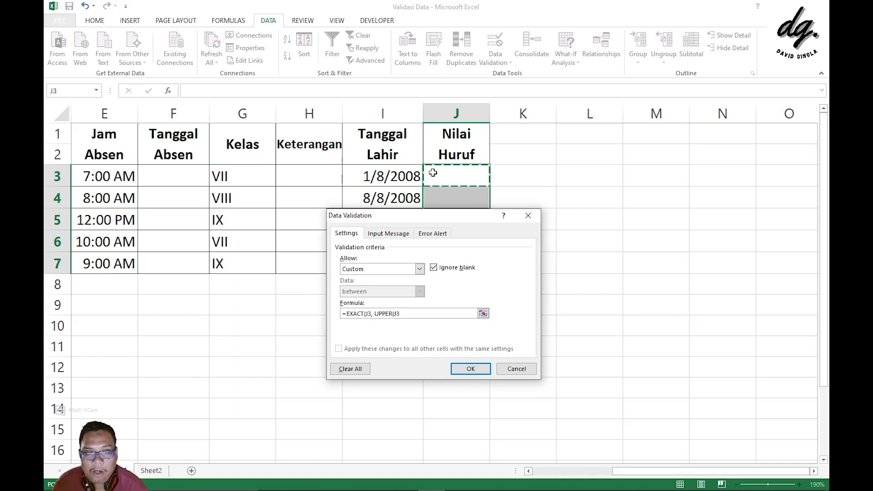
{"action": "type", "text": ")"}
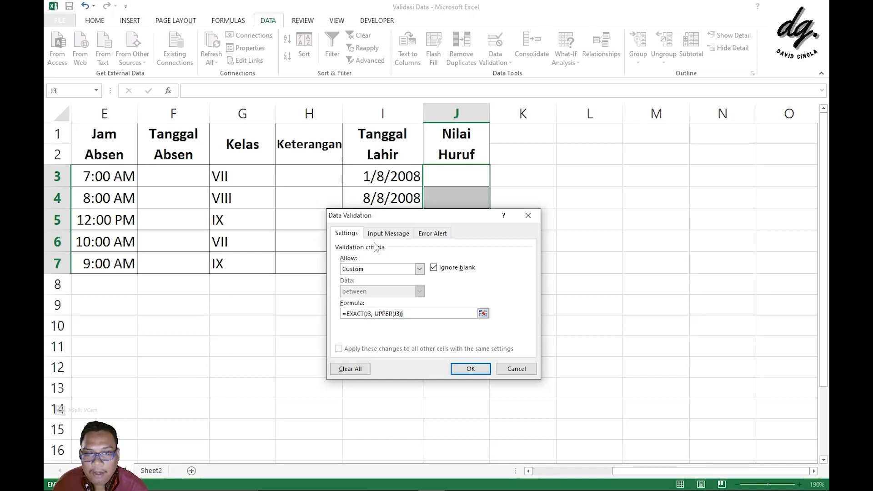
Set the title of the Nilai Huruf input message to "Perintah".
{"action": "left_click", "coordinate": [388, 233]}
{"action": "left_click", "coordinate": [383, 286]}
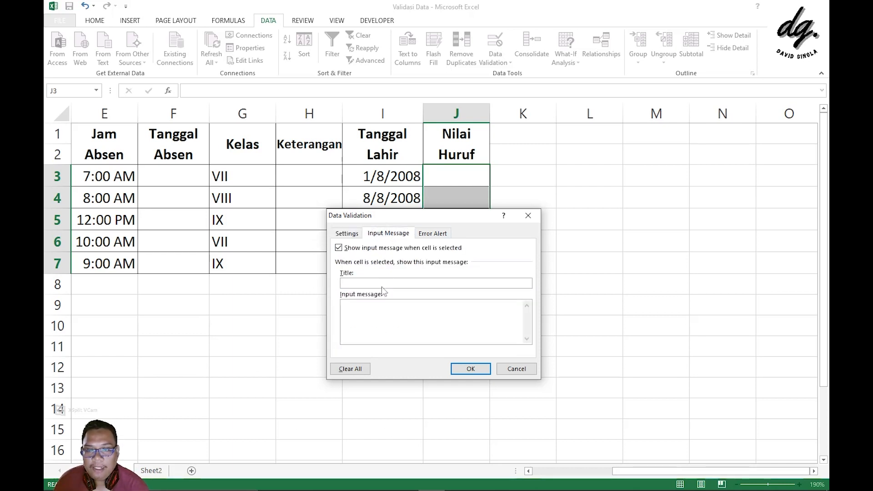
{"action": "type", "text": "pERINTAH"}
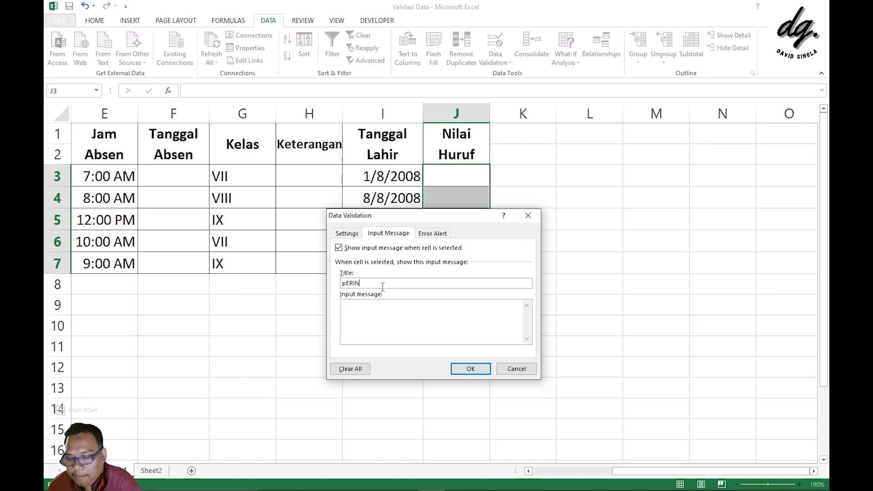
{"action": "key", "text": "BackSpace"}
{"action": "key", "text": "BackSpace"}
{"action": "key", "text": "BackSpace"}
{"action": "key", "text": "BackSpace"}
{"action": "key", "text": "BackSpace"}
{"action": "key", "text": "BackSpace"}
{"action": "key", "text": "BackSpace"}
{"action": "key", "text": "BackSpace"}
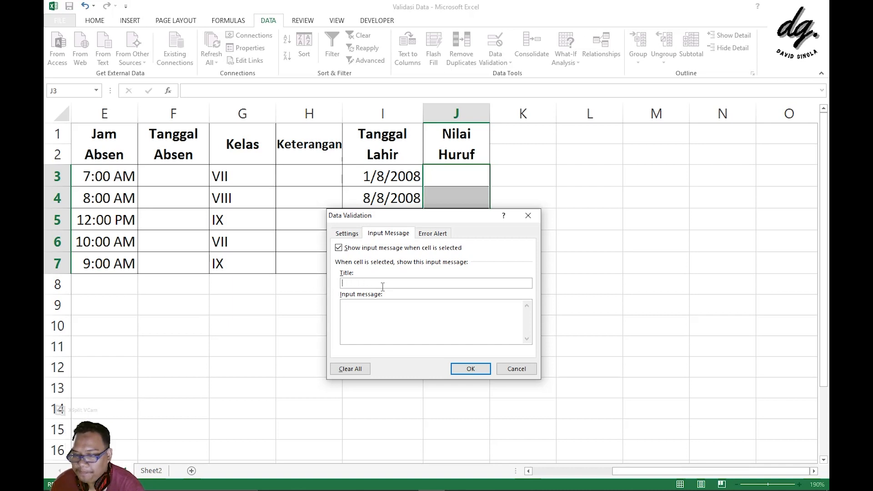
{"action": "type", "text": "Perintah"}
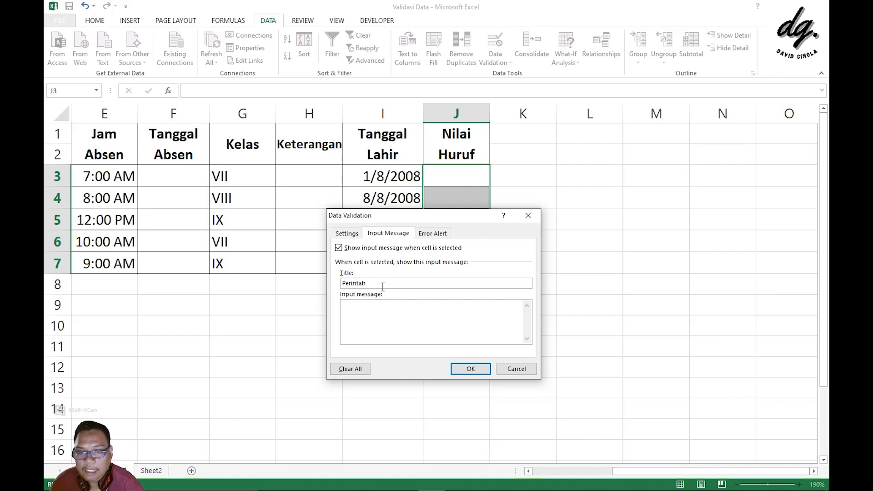
Enter "Isilah dengan nilai huruf." as the input message text for the Nilai Huruf cells.
{"action": "left_click", "coordinate": [389, 310]}
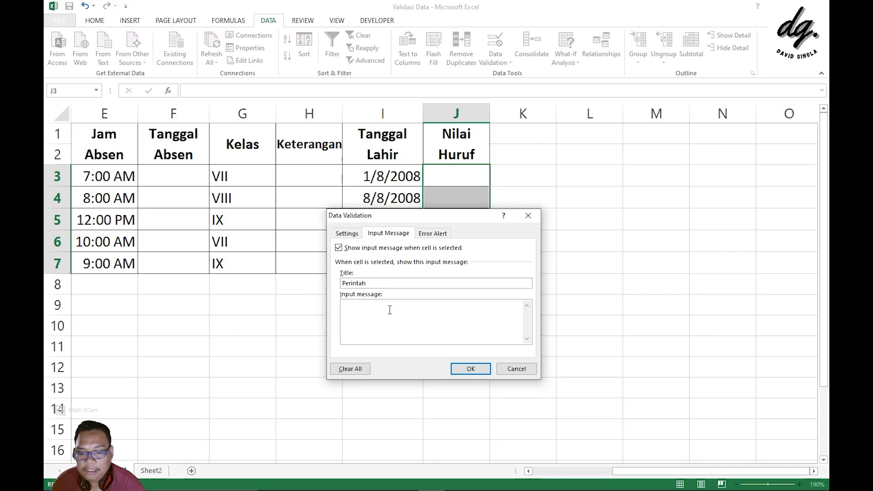
{"action": "type", "text": "Isila"}
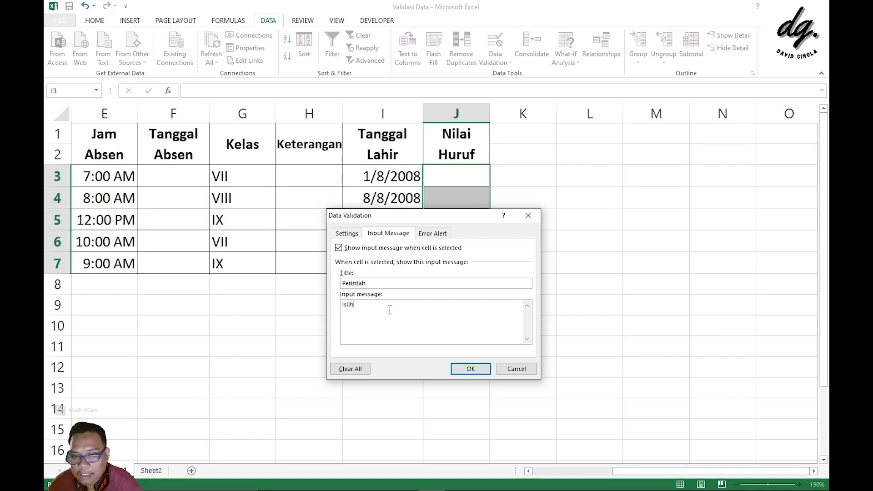
{"action": "type", "text": "h dengan nilai"}
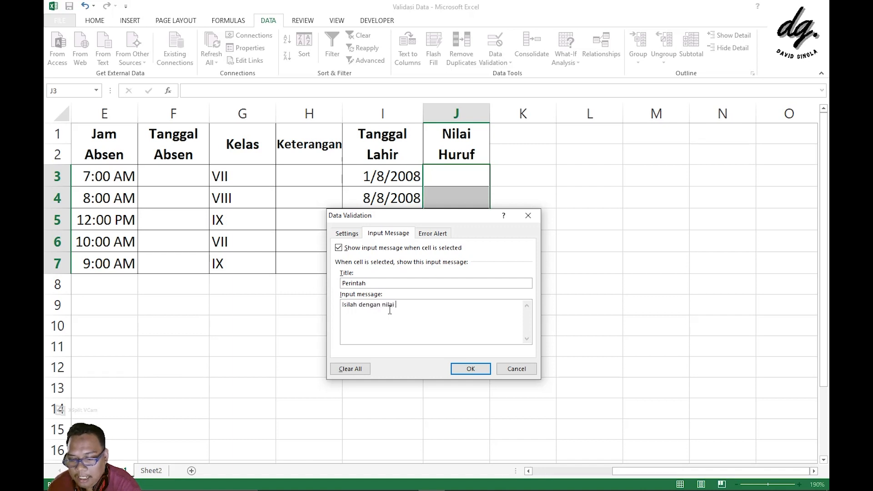
{"action": "type", "text": " huruf"}
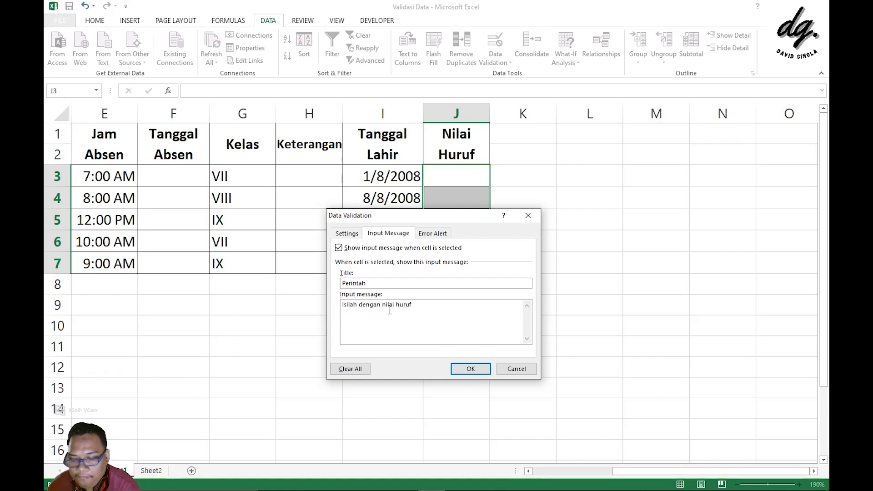
{"action": "type", "text": "."}
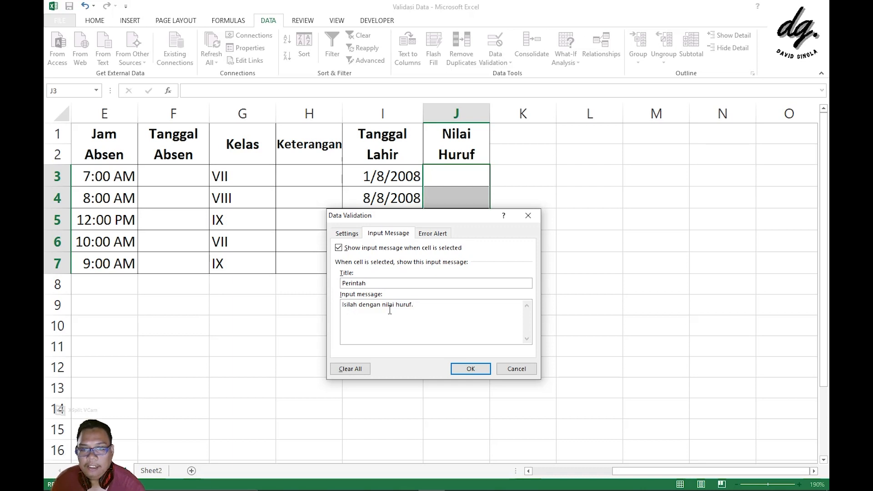
Set the title of the Nilai Huruf error alert to "Pesan Error".
{"action": "left_click", "coordinate": [428, 235]}
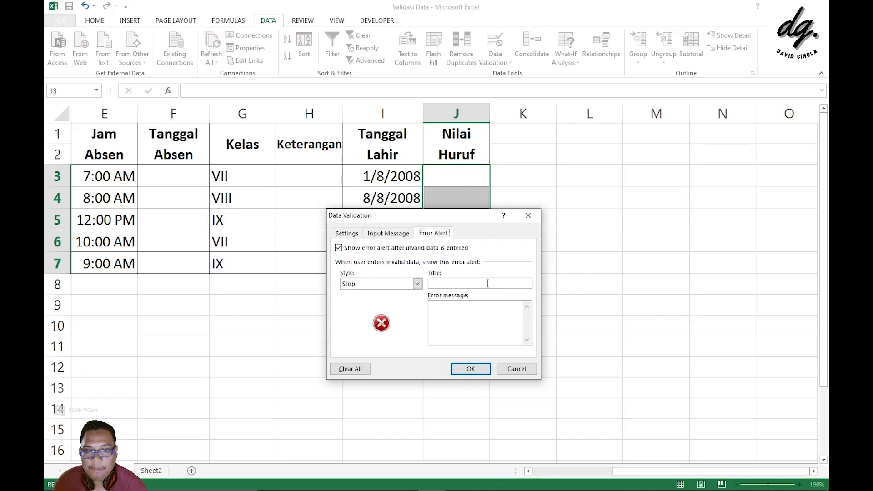
{"action": "left_click", "coordinate": [488, 283]}
{"action": "type", "text": "Pesan"}
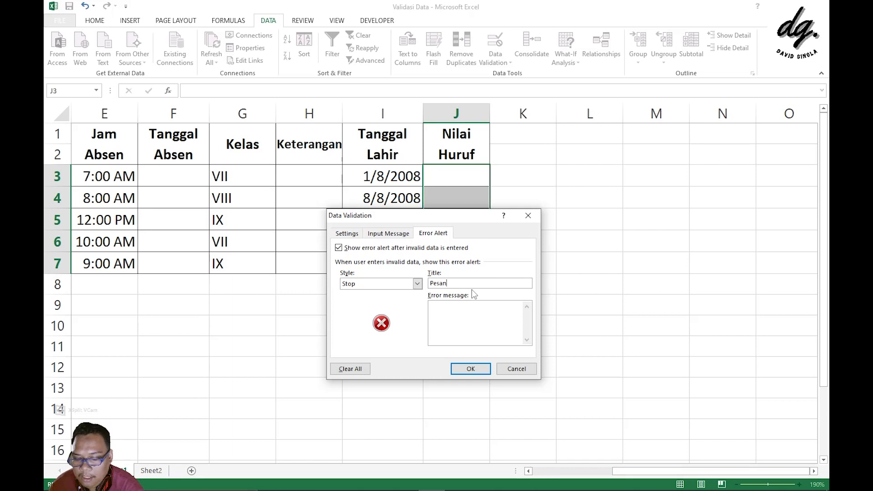
{"action": "type", "text": " error"}
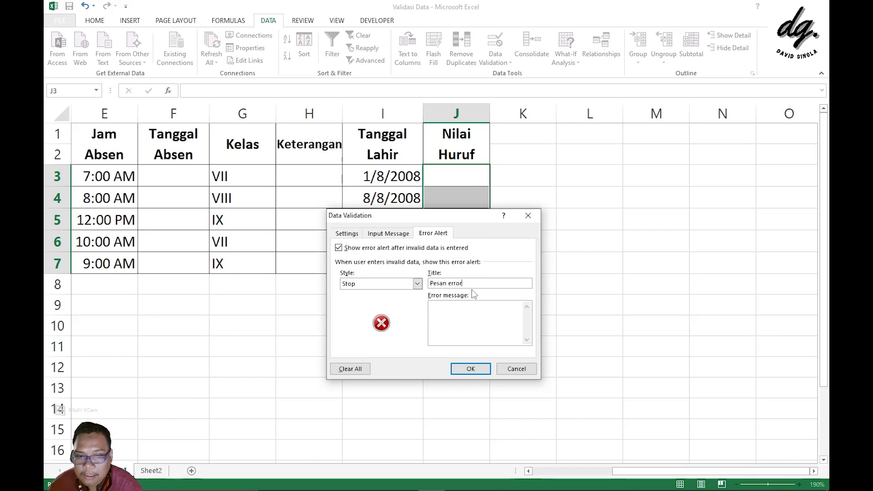
{"action": "left_click", "coordinate": [453, 283]}
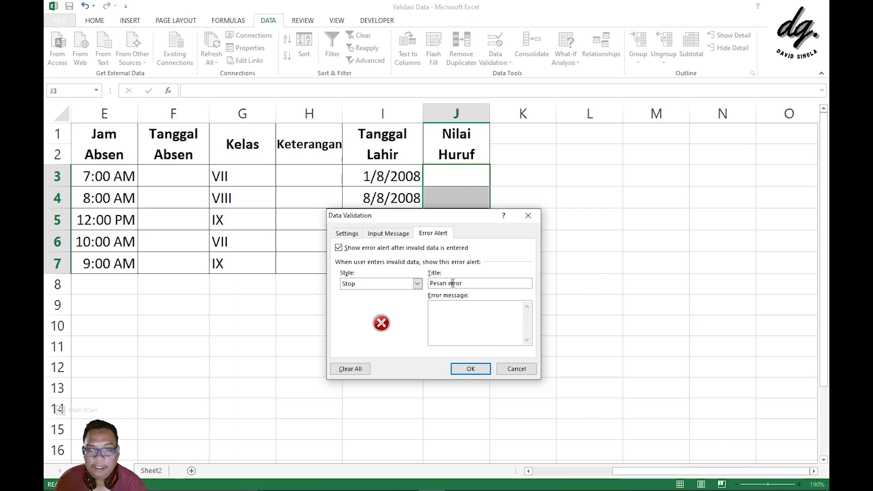
{"action": "key", "text": "BackSpace"}
{"action": "type", "text": "E"}
Enter "Isilah dengan benar." as the error message for the Nilai Huruf cells and apply the validation.
{"action": "left_click", "coordinate": [454, 306]}
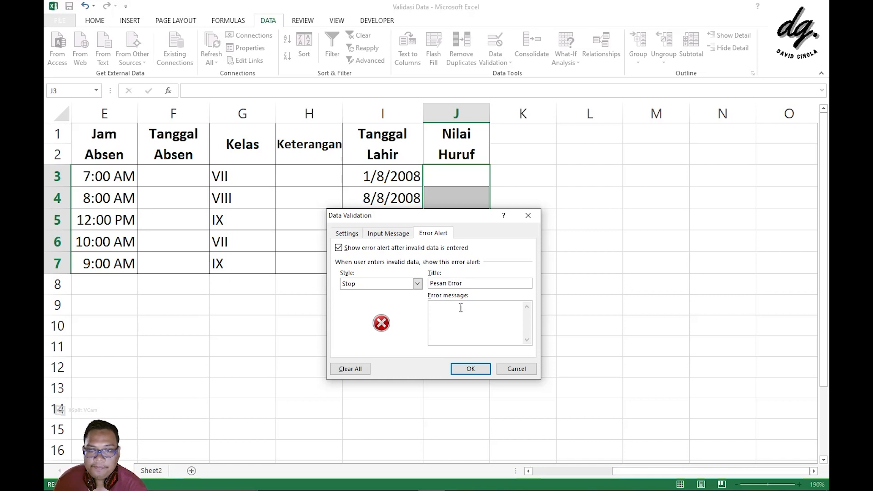
{"action": "type", "text": "Isilah "}
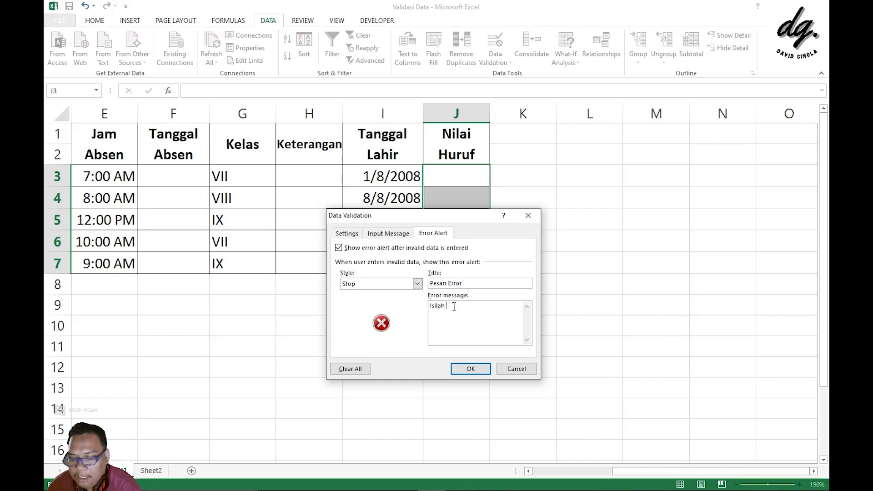
{"action": "type", "text": "dengan benar"}
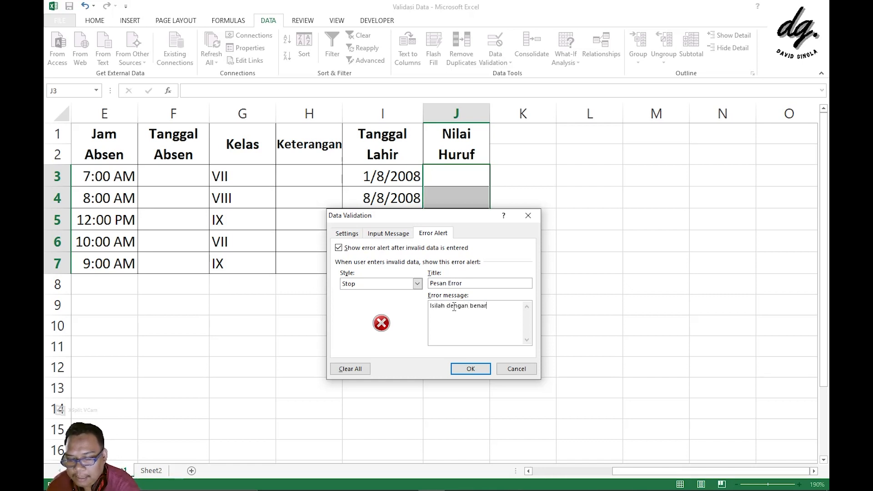
{"action": "type", "text": "."}
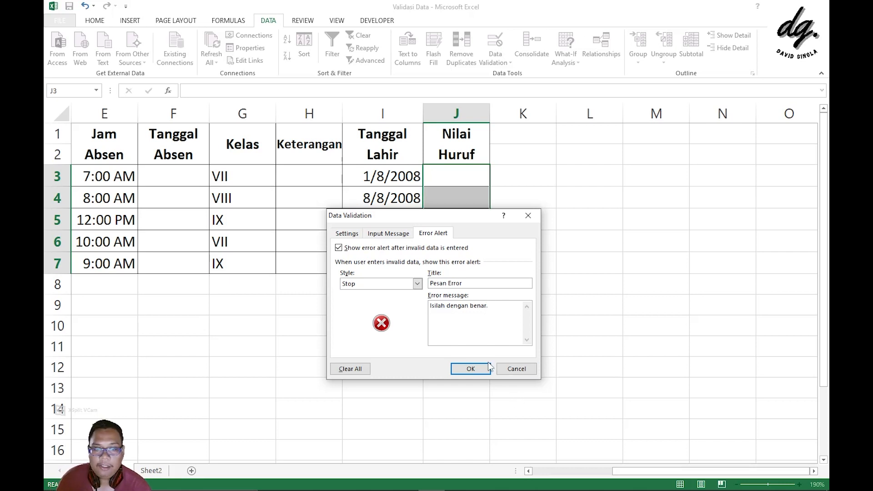
{"action": "left_click", "coordinate": [357, 234]}
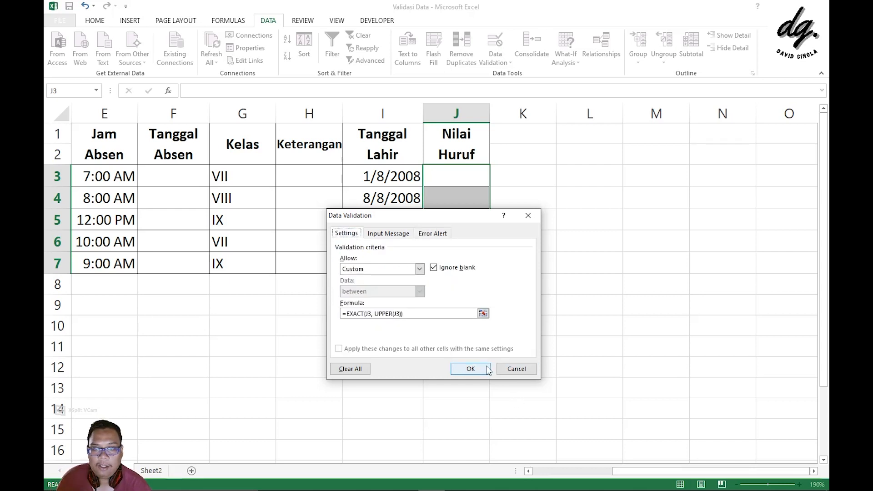
{"action": "left_click", "coordinate": [469, 370]}
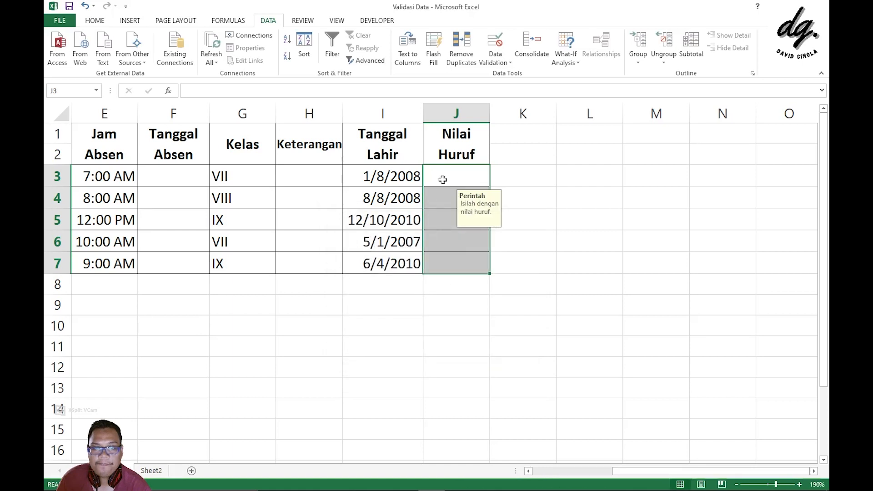
Fill the first two Nilai Huruf cells with uppercase grades, A in J3 and B in J4.
{"action": "left_click", "coordinate": [443, 178]}
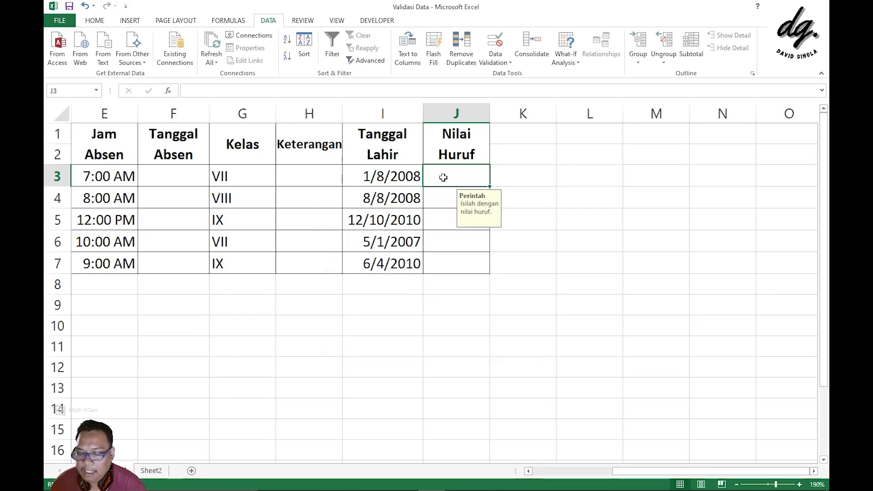
{"action": "type", "text": "A"}
{"action": "key", "text": "Return"}
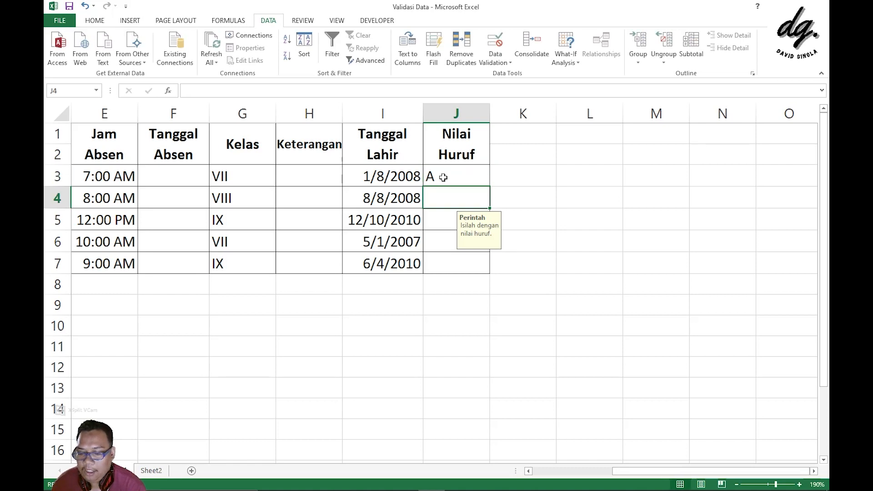
{"action": "type", "text": "B"}
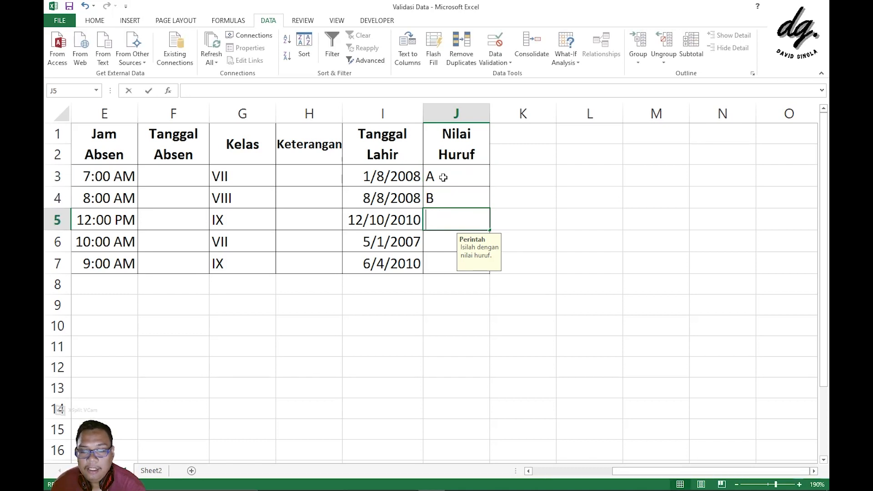
Test the uppercase rule with a lowercase "a" in J5, and retry the entry with "A".
{"action": "type", "text": "a"}
{"action": "key", "text": "Return"}
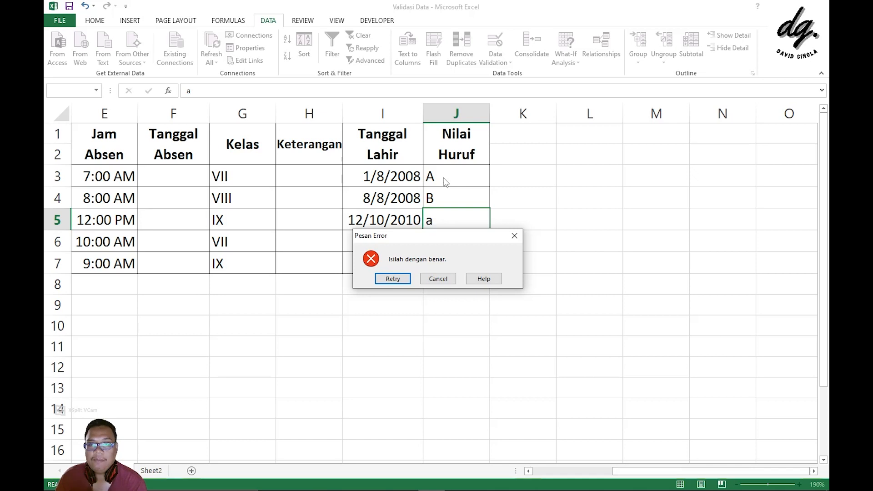
{"action": "left_click", "coordinate": [396, 278]}
{"action": "type", "text": "A"}
{"action": "key", "text": "Return"}
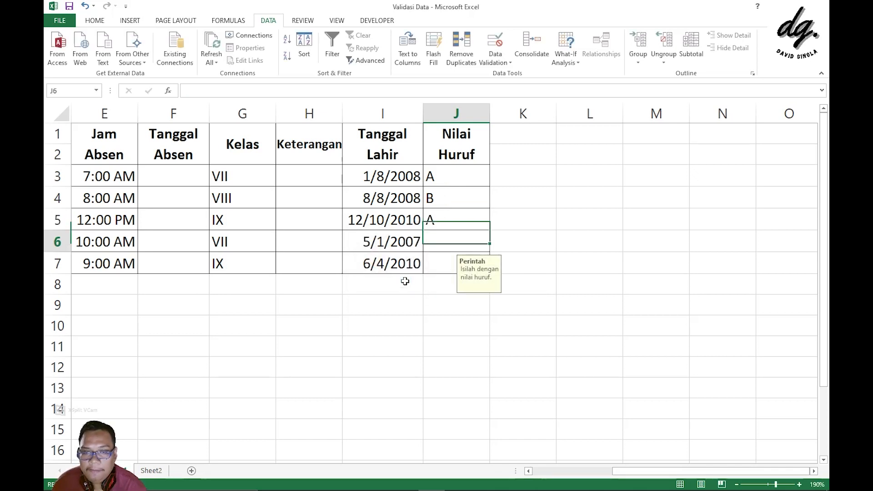
Complete the Nilai Huruf column with A in J6 and B in J7.
{"action": "type", "text": "A"}
{"action": "key", "text": "Return"}
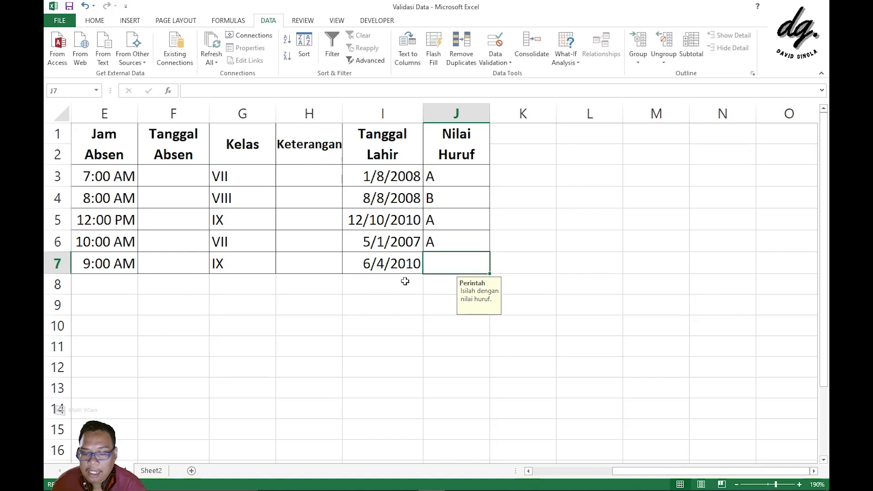
{"action": "type", "text": "B"}
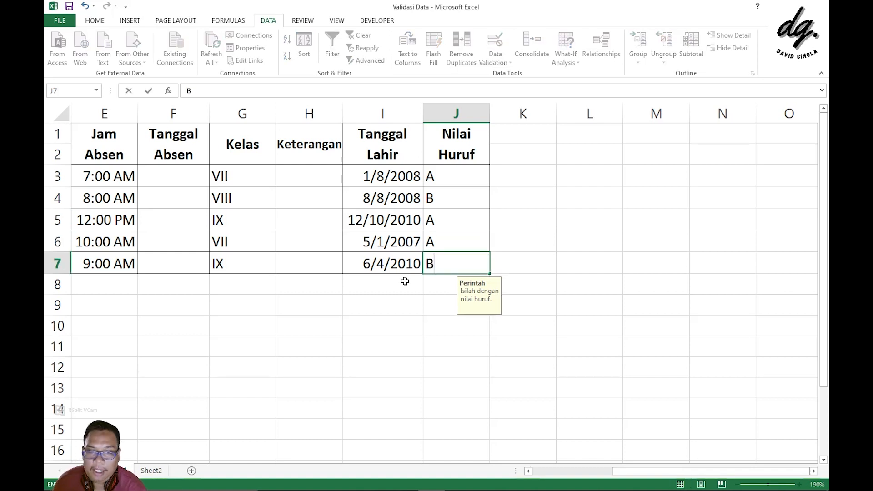
{"action": "left_click", "coordinate": [409, 324]}
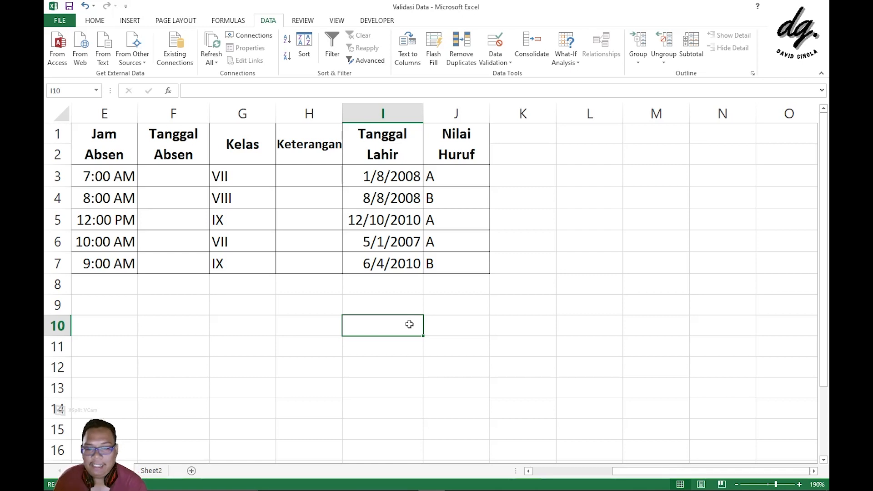
Start a data validation rule for the Tanggal Absen cells F3:F7 that allows only Date values.
{"action": "left_click", "coordinate": [529, 472]}
{"action": "left_click", "coordinate": [529, 471]}
{"action": "left_click", "coordinate": [529, 471]}
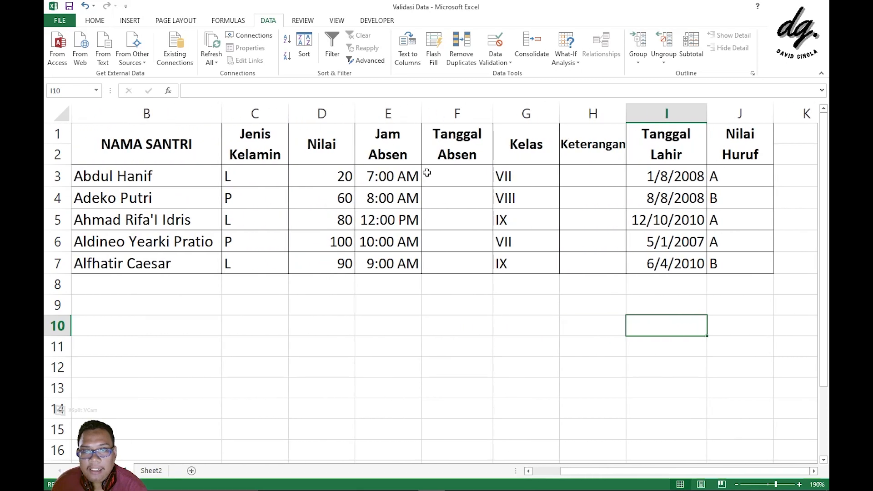
{"action": "left_click_drag", "start_coordinate": [446, 172], "coordinate": [448, 261]}
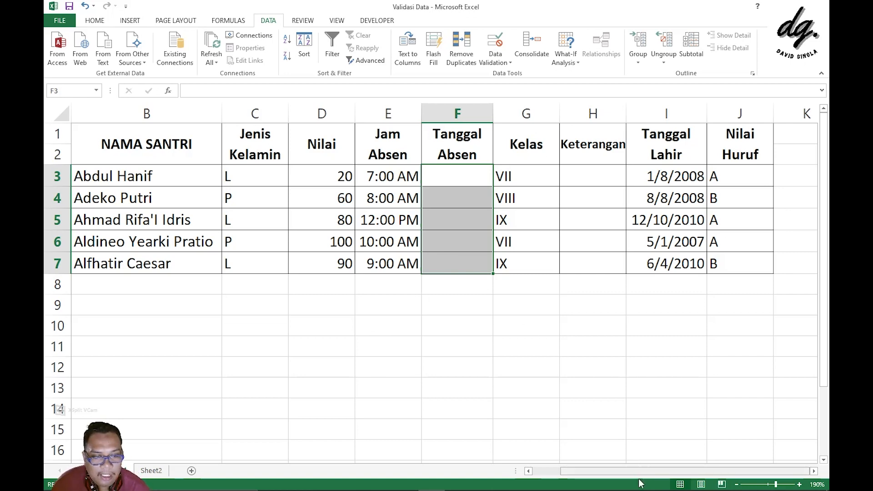
{"action": "mouse_move", "coordinate": [645, 490]}
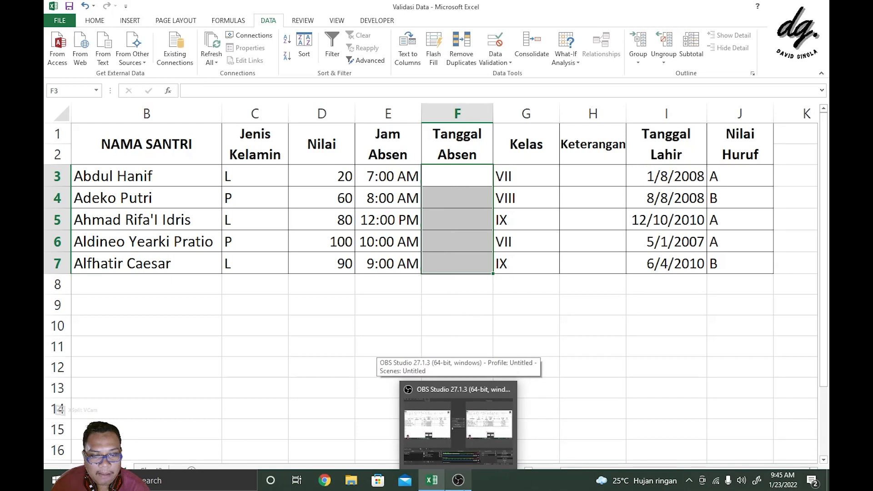
{"action": "left_click", "coordinate": [471, 182]}
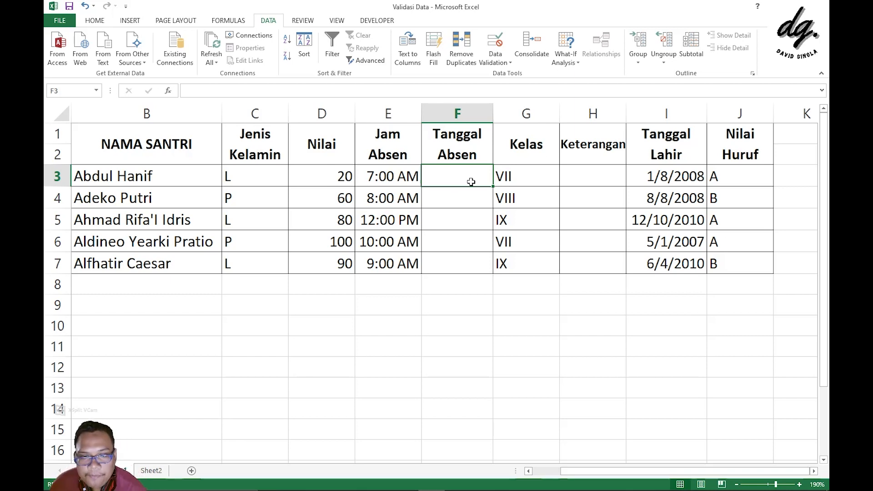
{"action": "left_click_drag", "start_coordinate": [466, 176], "coordinate": [455, 269]}
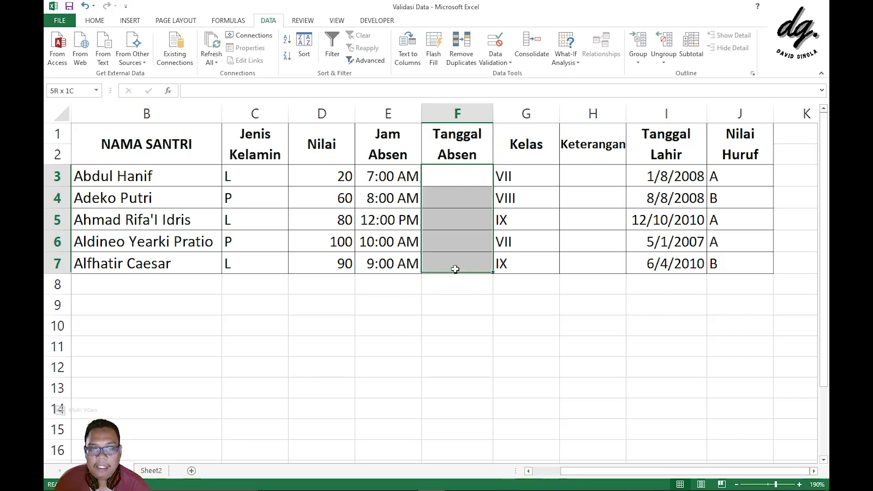
{"action": "left_click", "coordinate": [495, 45]}
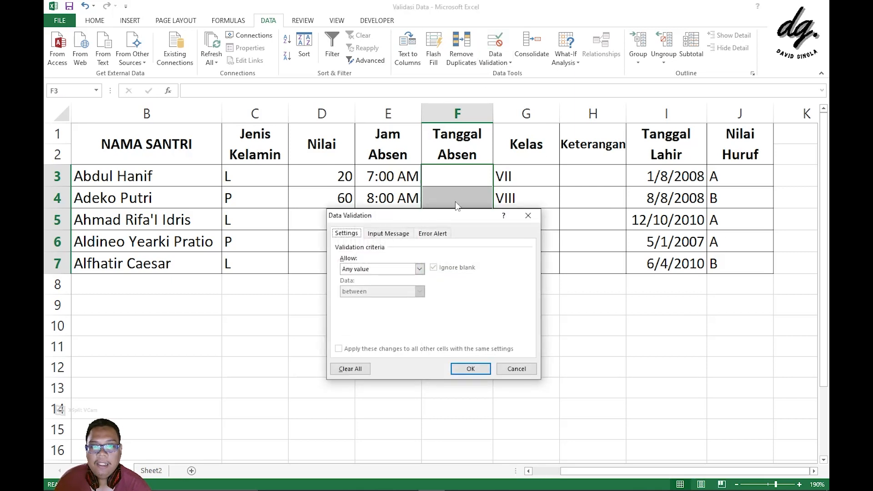
{"action": "left_click_drag", "start_coordinate": [451, 214], "coordinate": [471, 175]}
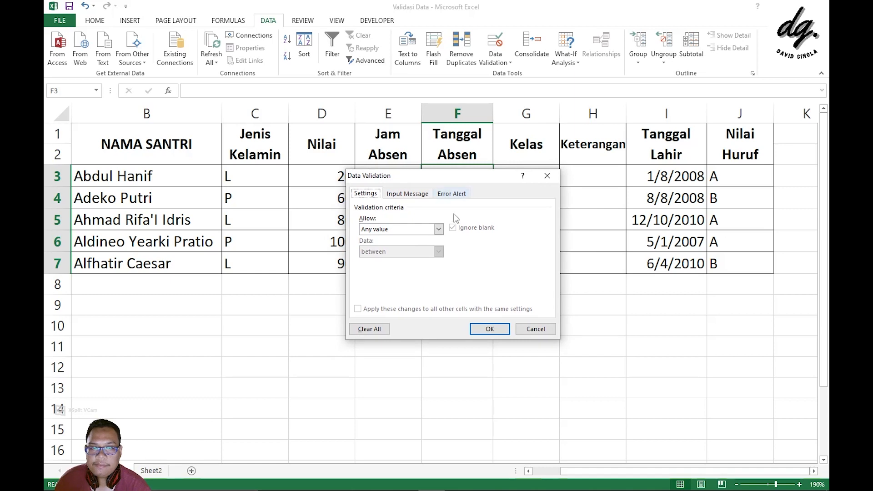
{"action": "left_click", "coordinate": [439, 231]}
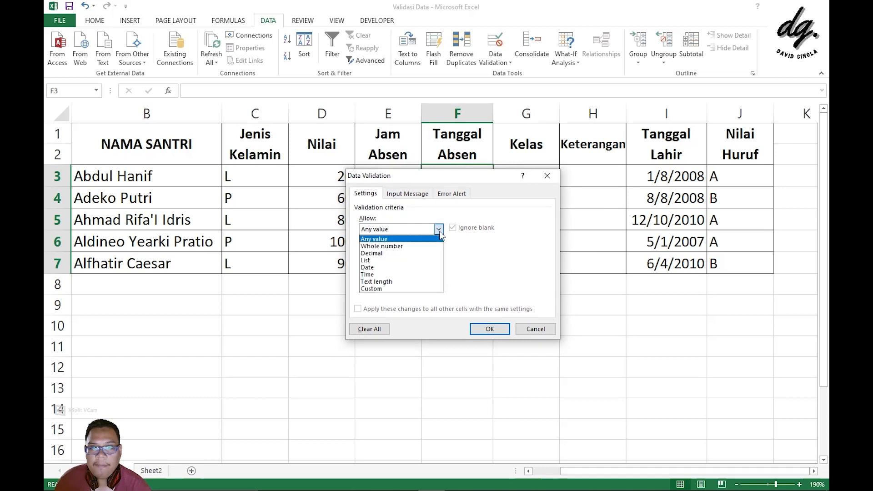
{"action": "left_click", "coordinate": [416, 271]}
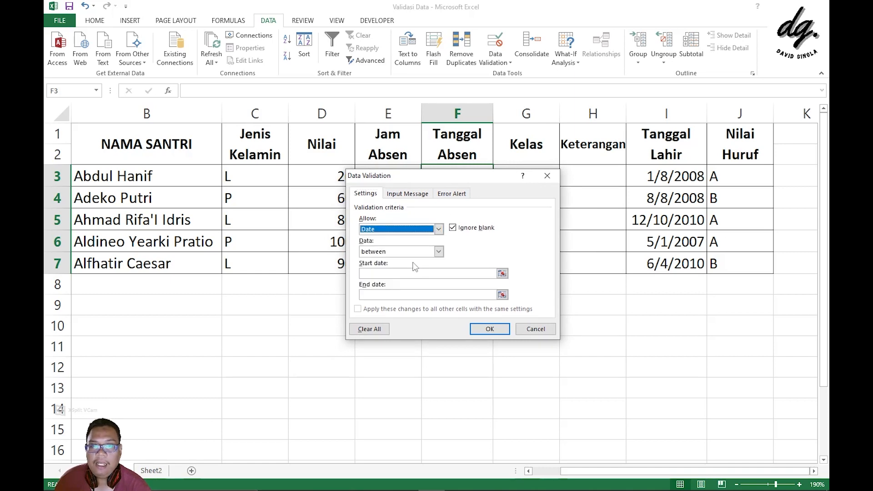
Try "less than or equal to" as the date condition for Tanggal Absen, and settle on "equal to".
{"action": "left_click", "coordinate": [438, 253]}
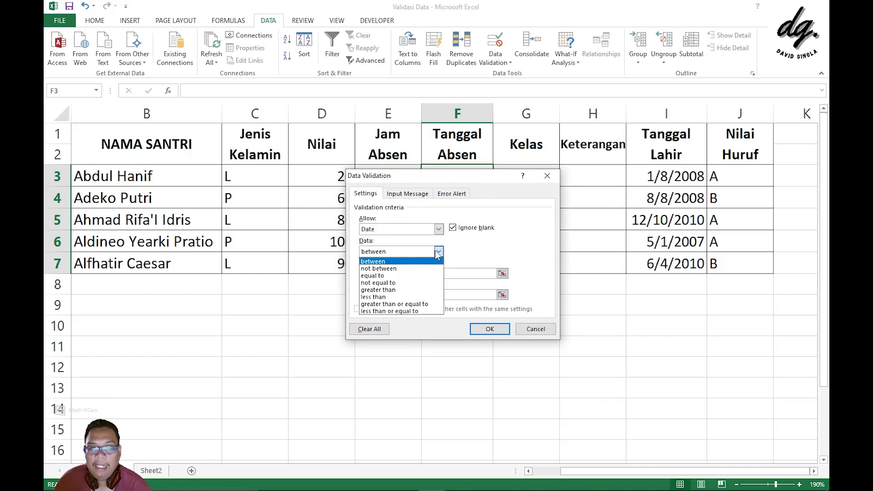
{"action": "left_click", "coordinate": [415, 312]}
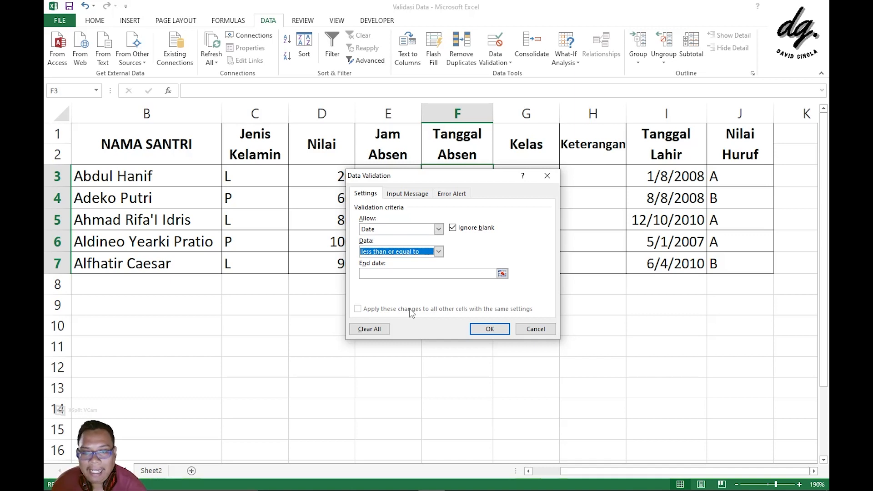
{"action": "left_click", "coordinate": [439, 252]}
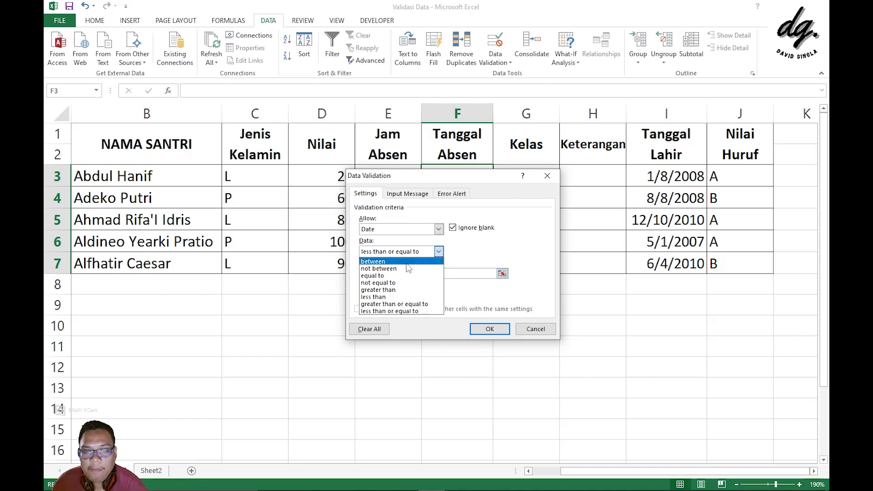
{"action": "left_click", "coordinate": [395, 276]}
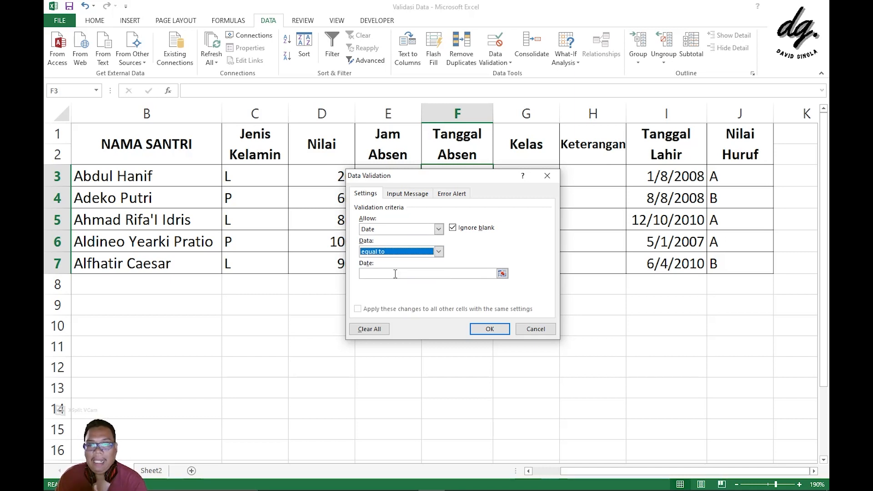
{"action": "left_click", "coordinate": [428, 251]}
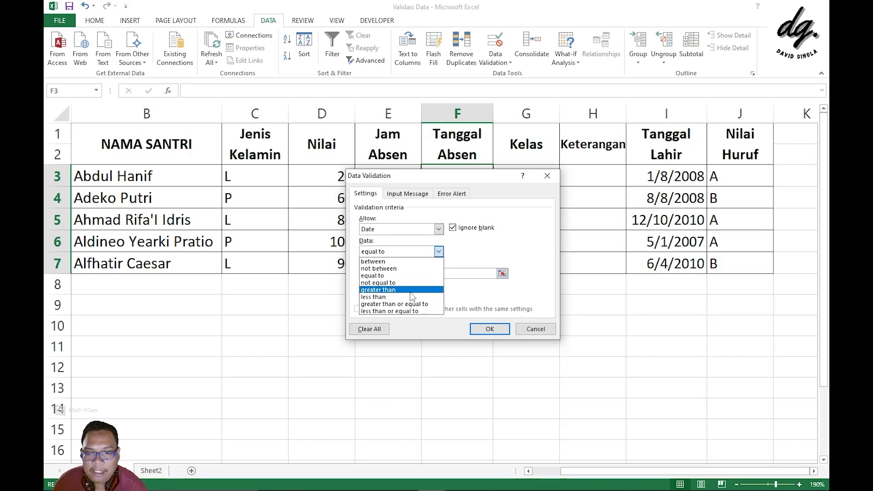
{"action": "left_click", "coordinate": [386, 276]}
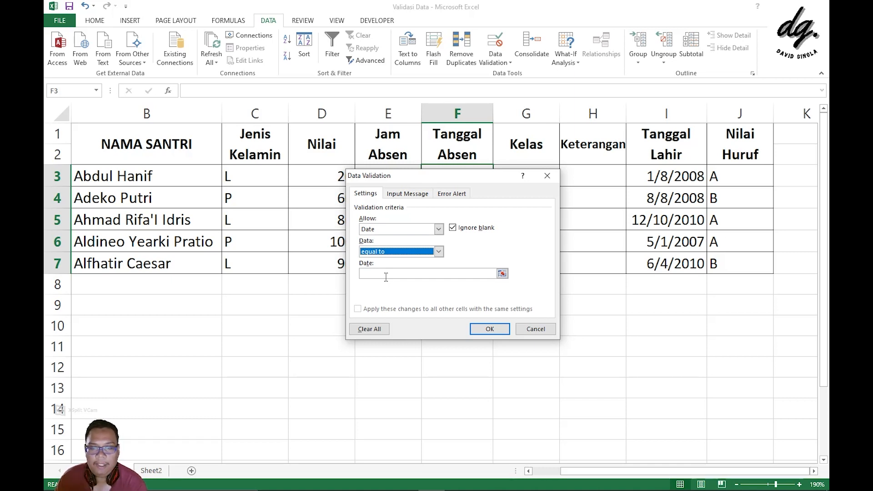
Set the required Tanggal Absen date to 1/23/2022 and open the rule's input message settings.
{"action": "left_click", "coordinate": [386, 276]}
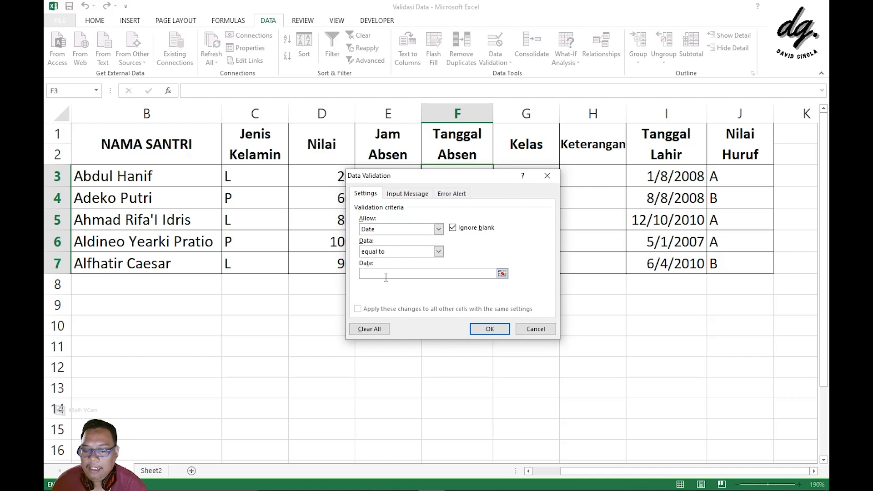
{"action": "type", "text": "1"}
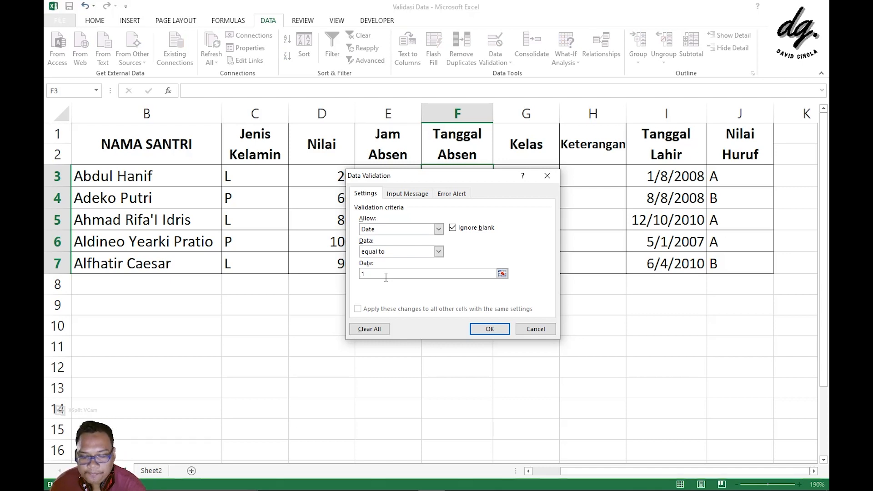
{"action": "type", "text": "/"}
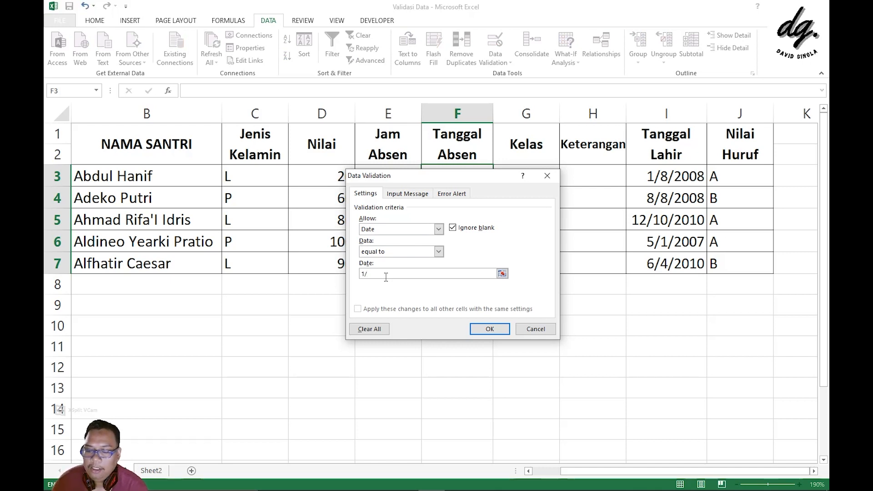
{"action": "type", "text": "23/20"}
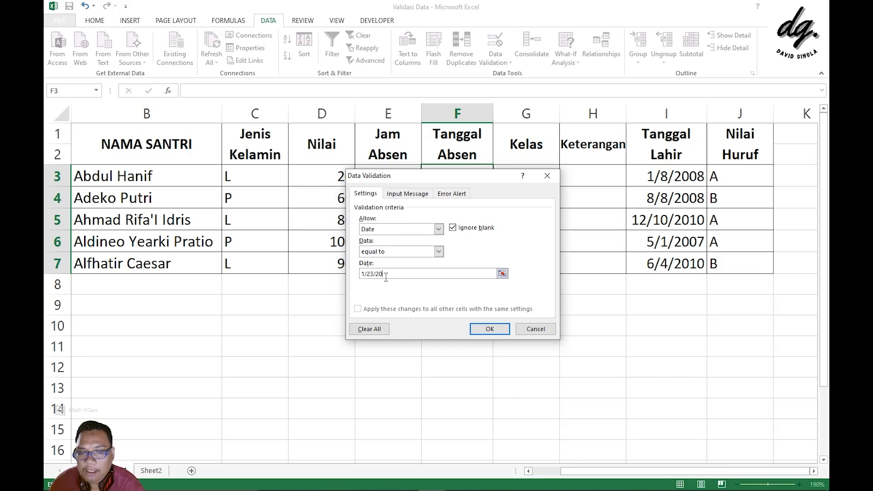
{"action": "type", "text": "22"}
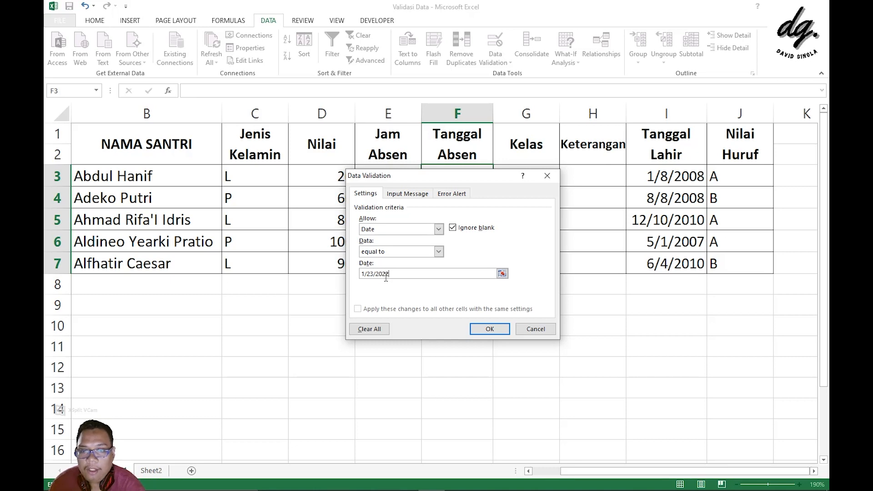
{"action": "left_click", "coordinate": [423, 195]}
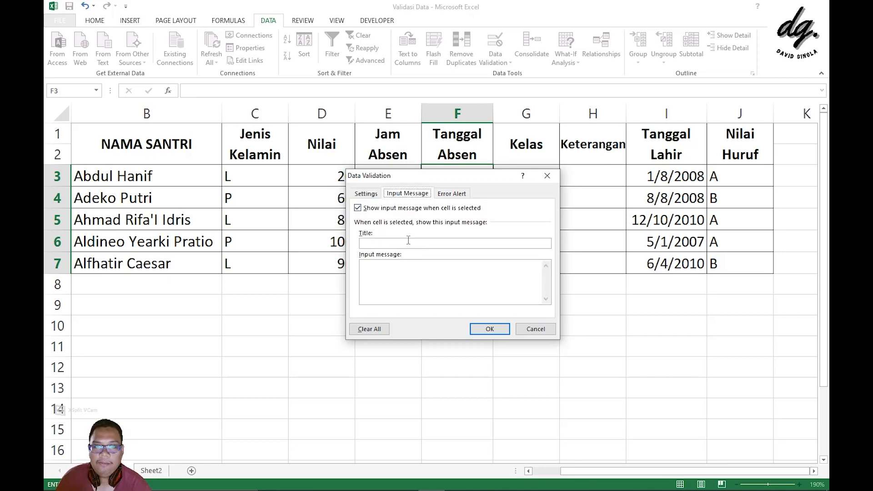
Give the Tanggal Absen rule an input message titled "Perintah" reading "Isilah sesuai tanggal hari ini.".
{"action": "left_click", "coordinate": [408, 243]}
{"action": "type", "text": "Perintah"}
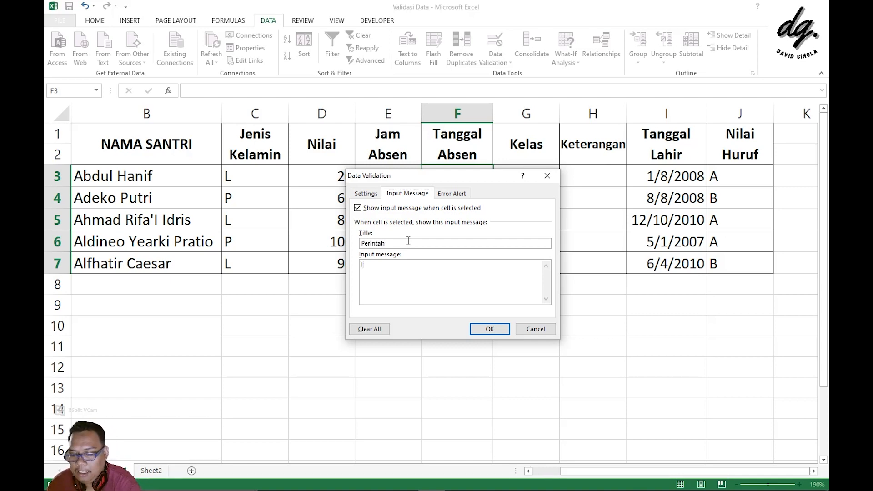
{"action": "type", "text": "Isilah sesuai"}
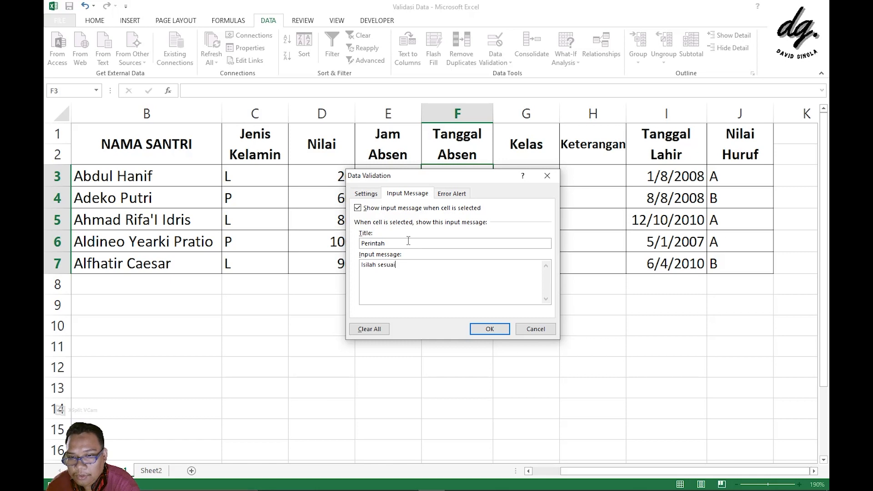
{"action": "type", "text": " tanggal "}
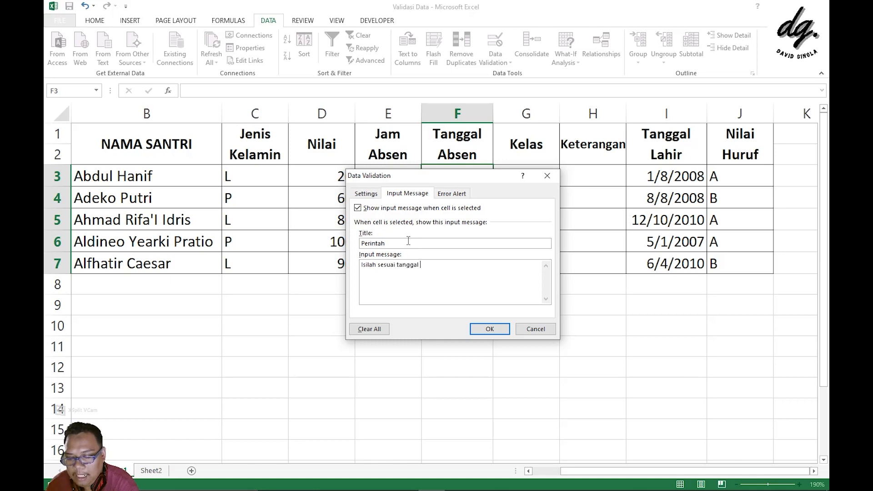
{"action": "type", "text": "hari ini."}
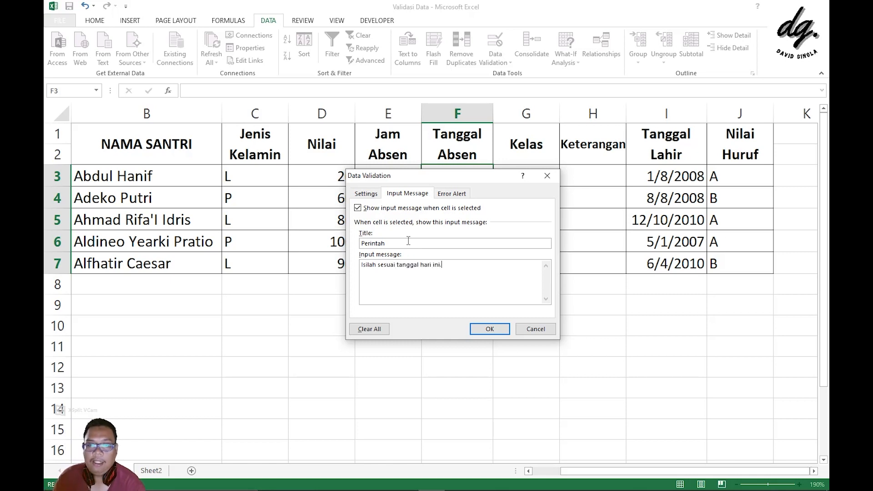
Add a Stop error alert titled "Pesan Error" with the message "Isilah dengan benar." and apply the Tanggal Absen rule.
{"action": "left_click", "coordinate": [452, 193]}
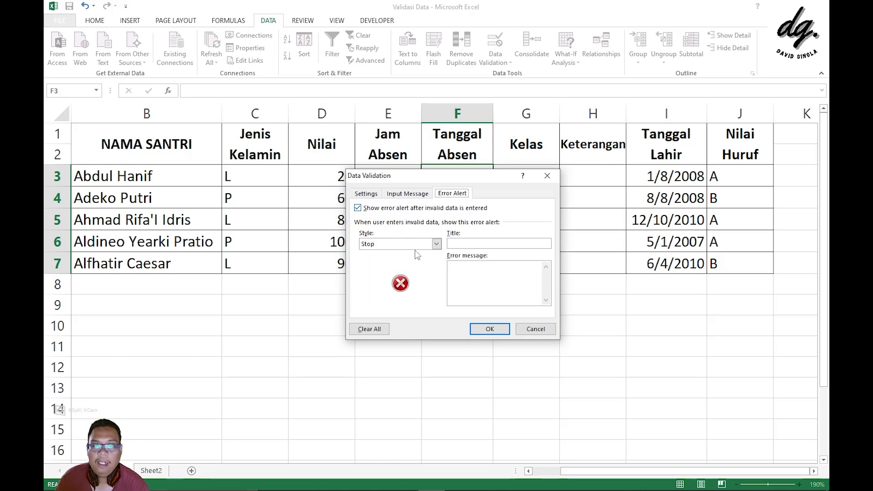
{"action": "left_click", "coordinate": [457, 245]}
{"action": "type", "text": "Pe"}
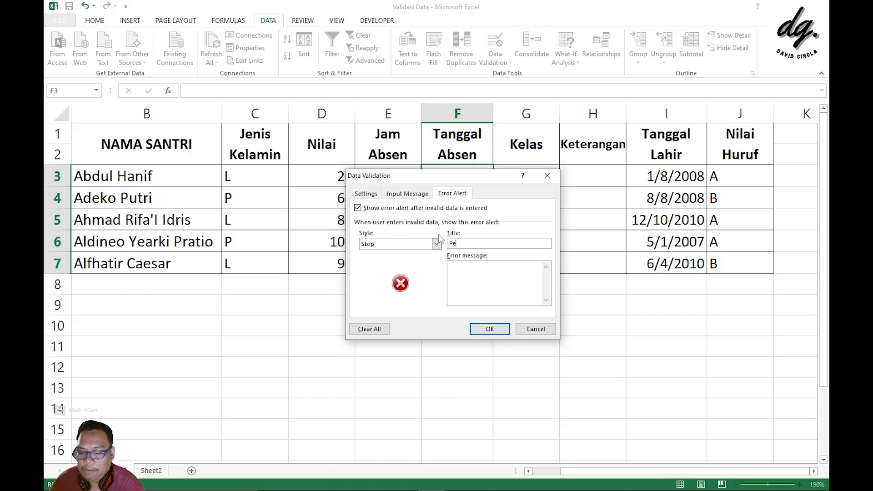
{"action": "type", "text": "san Error"}
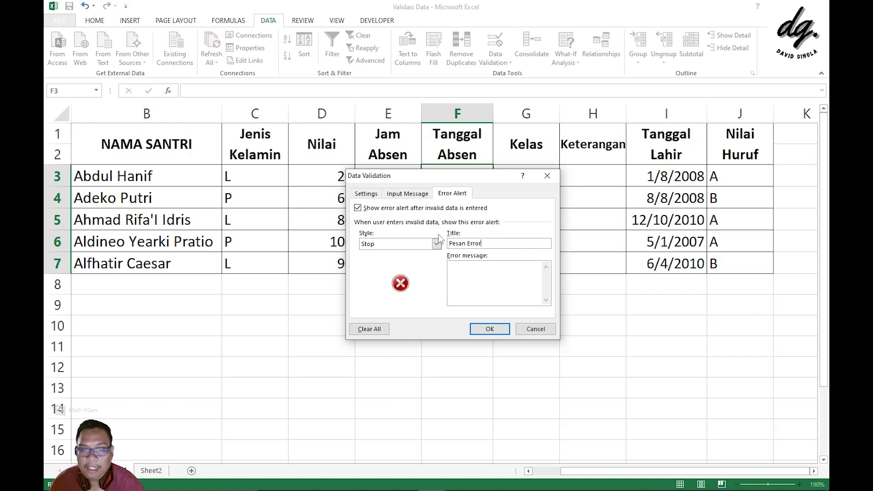
{"action": "left_click", "coordinate": [478, 266]}
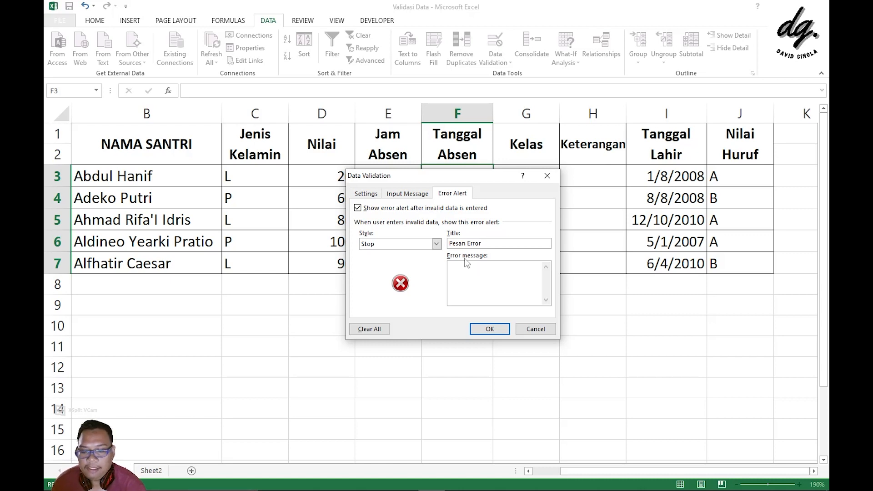
{"action": "type", "text": "Isila"}
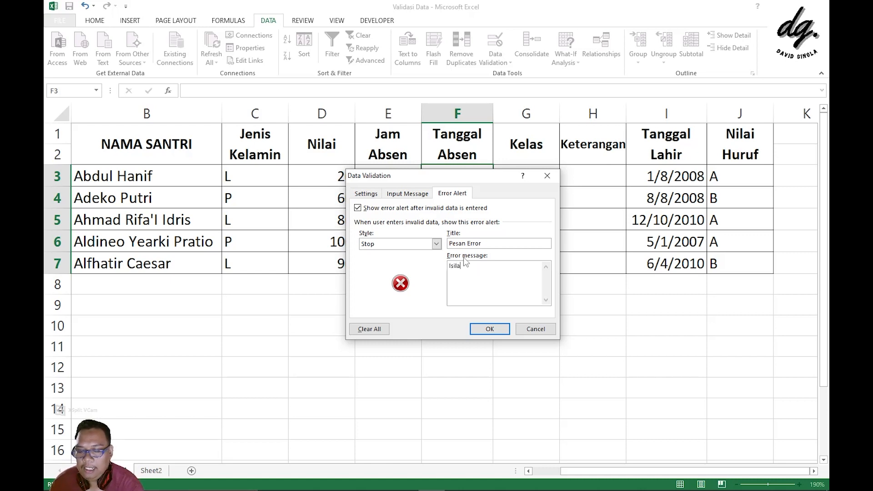
{"action": "type", "text": "h dengan benar."}
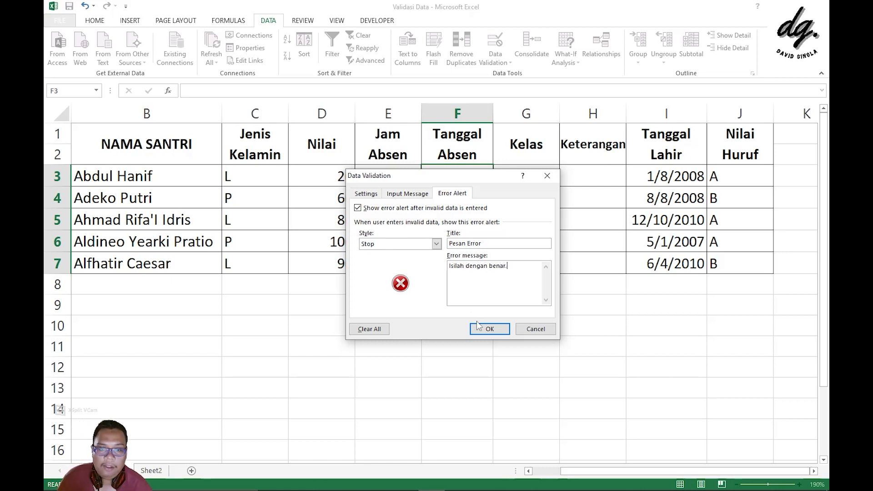
{"action": "left_click", "coordinate": [363, 194]}
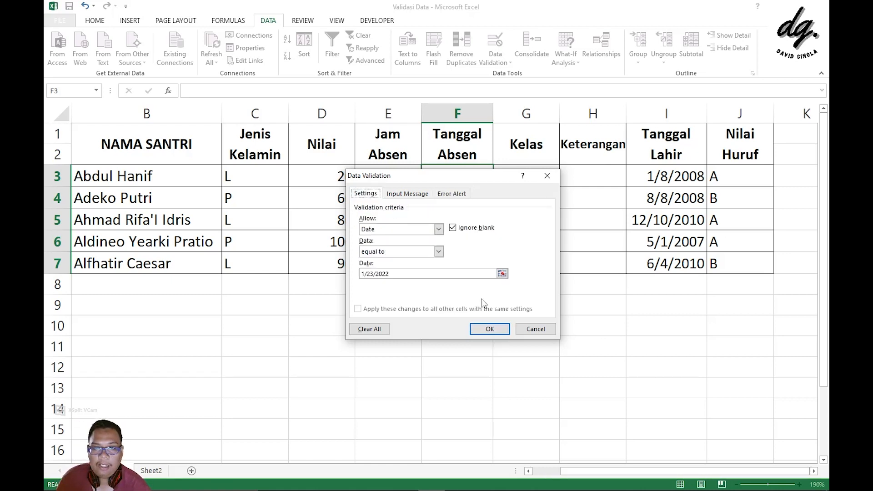
{"action": "left_click", "coordinate": [490, 328]}
Enter 1/23/2022 as the Tanggal Absen in F3.
{"action": "left_click", "coordinate": [439, 172]}
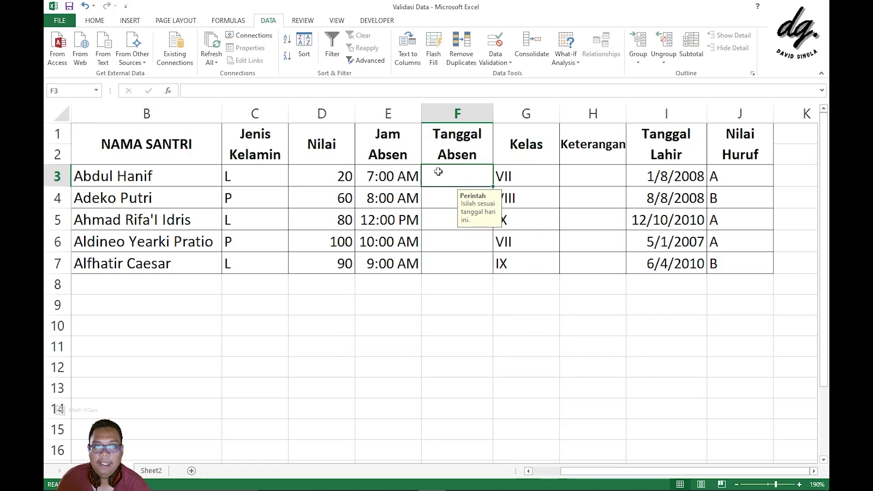
{"action": "type", "text": "1"}
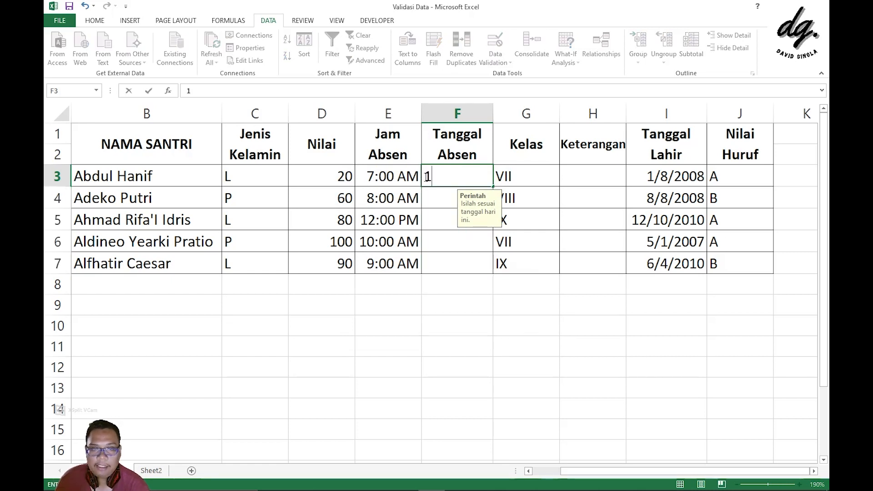
{"action": "type", "text": "/2"}
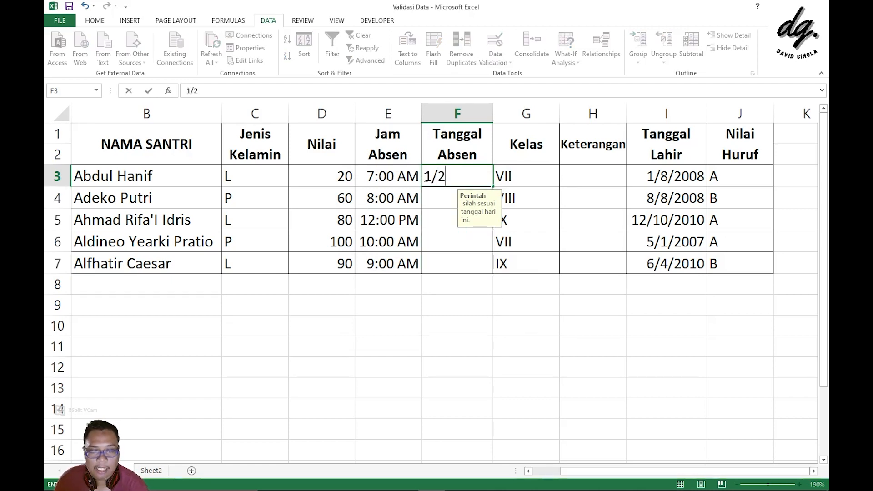
{"action": "type", "text": "3/202"}
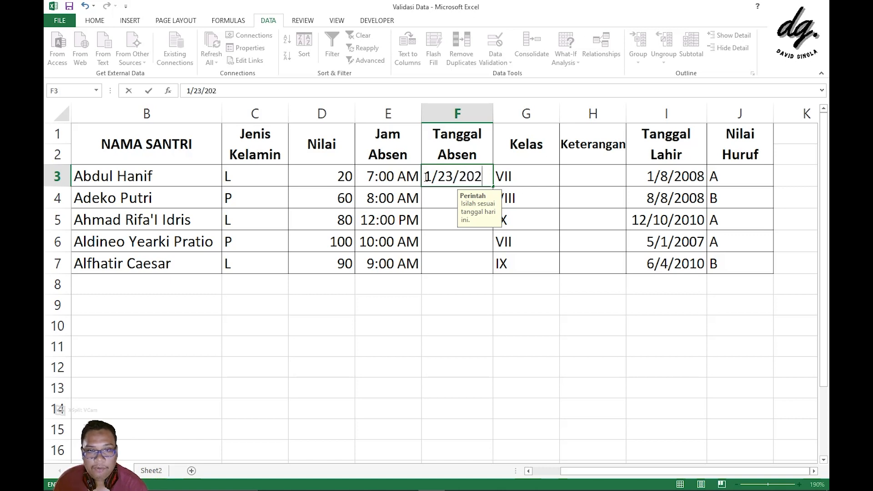
{"action": "type", "text": "2"}
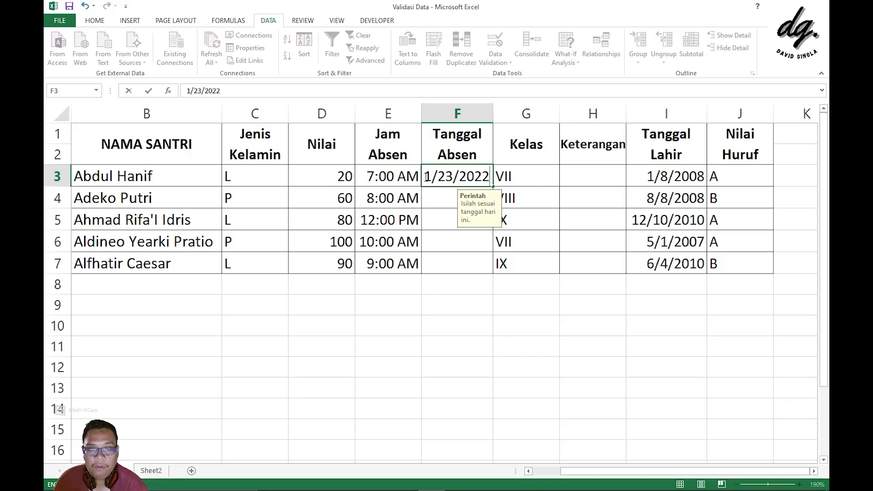
{"action": "key", "text": "Return"}
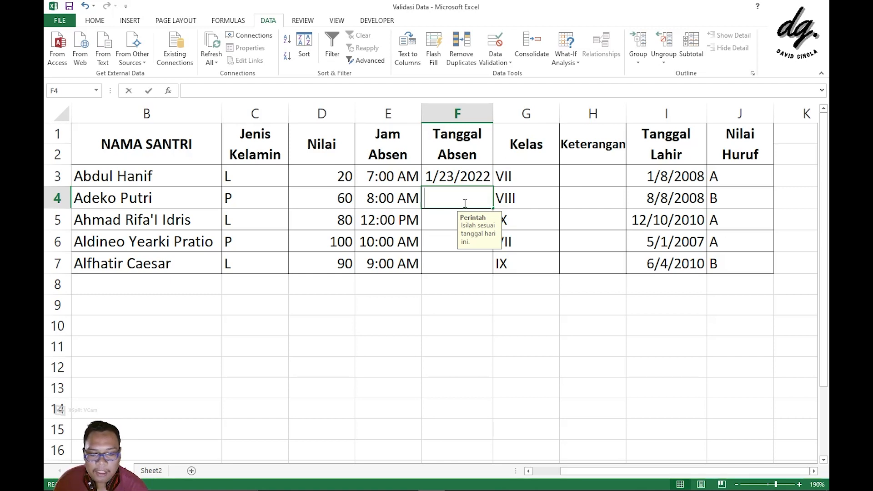
Test the Tanggal Absen rule in F4 with the dates 1/22/2022 and 1/24/2022, choosing to retry after each.
{"action": "type", "text": "1/22/2022"}
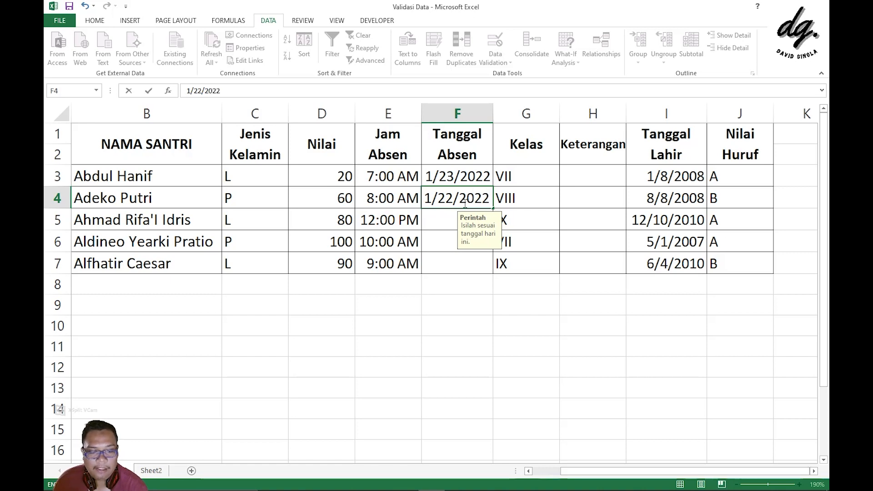
{"action": "key", "text": "Return"}
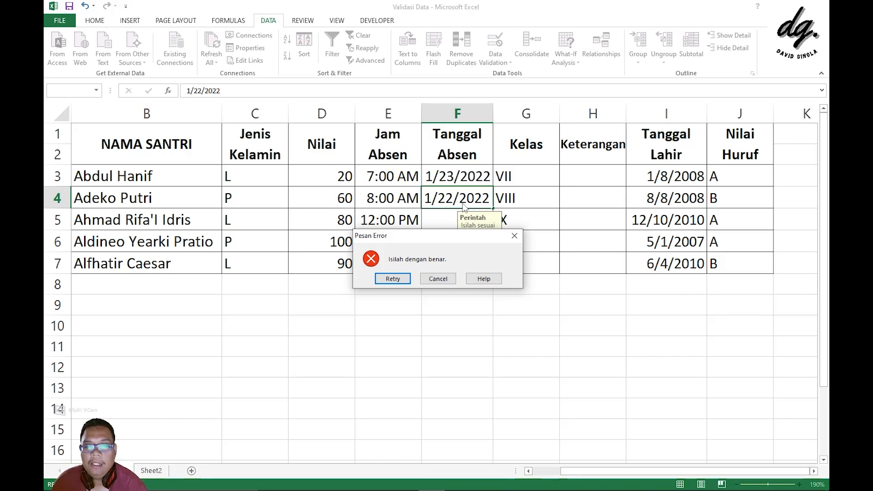
{"action": "left_click", "coordinate": [392, 278]}
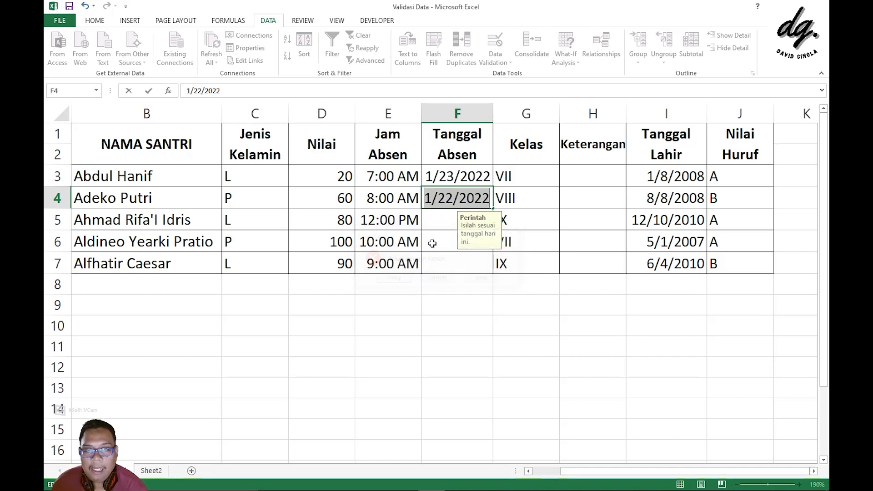
{"action": "left_click", "coordinate": [449, 199]}
{"action": "key", "text": "Delete"}
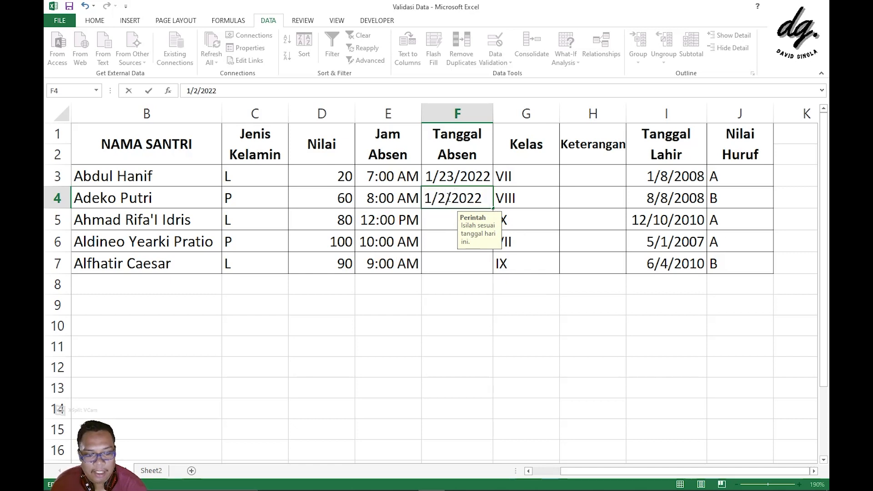
{"action": "type", "text": "4"}
{"action": "key", "text": "Return"}
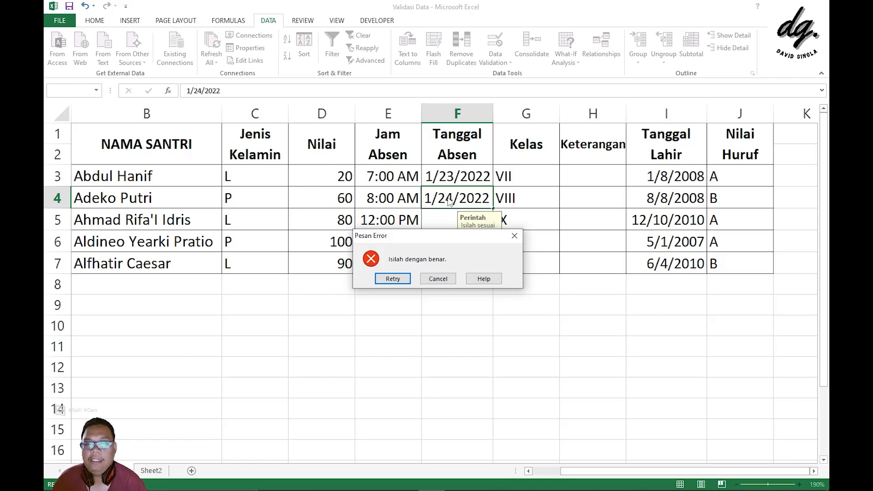
{"action": "left_click", "coordinate": [393, 278]}
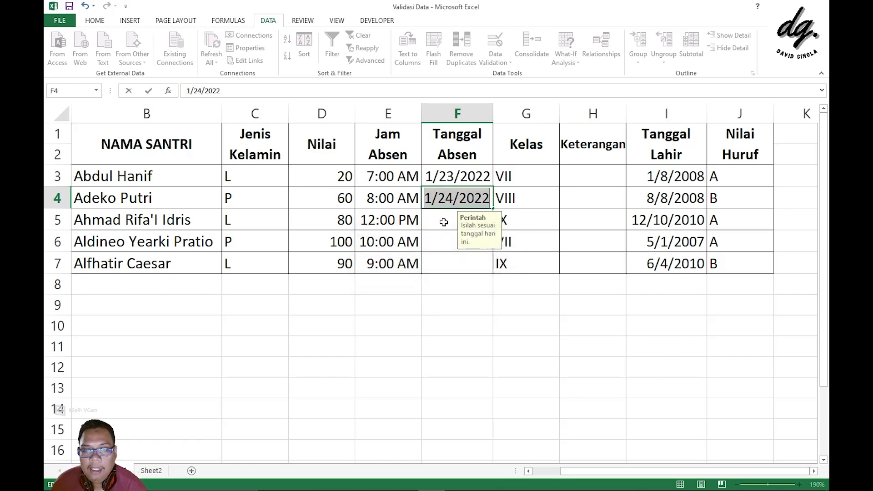
Correct the Tanggal Absen date in F4 to 1/23/2022.
{"action": "left_click", "coordinate": [457, 199]}
{"action": "key", "text": "BackSpace"}
{"action": "type", "text": "3"}
{"action": "key", "text": "Return"}
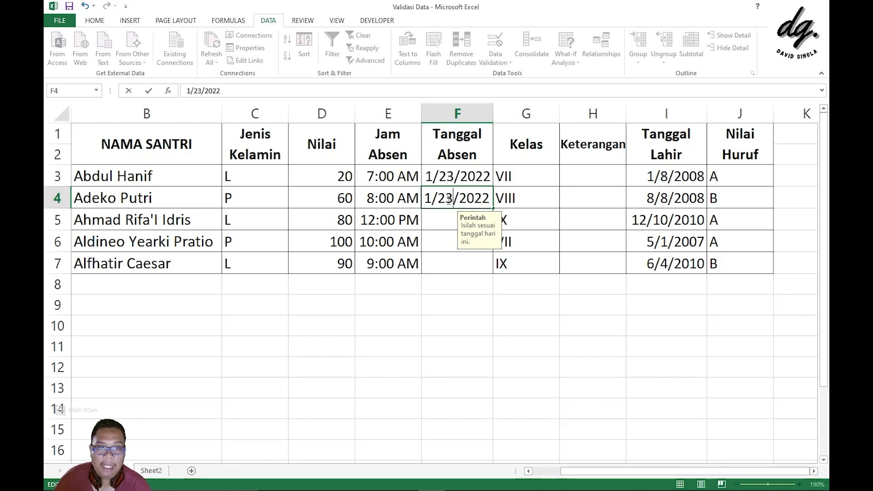
{"action": "left_click", "coordinate": [448, 198]}
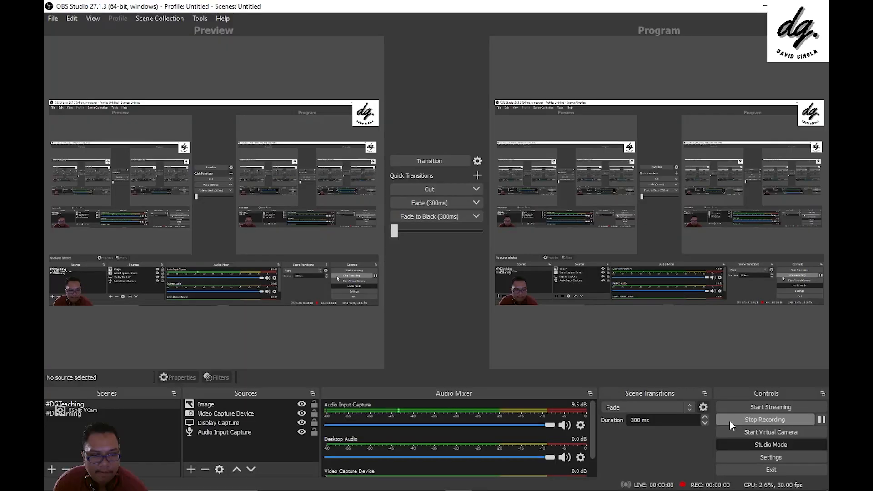
Switch back to Excel and start a Custom data validation rule for the Keterangan cells H3:H7.
{"action": "left_click", "coordinate": [432, 481]}
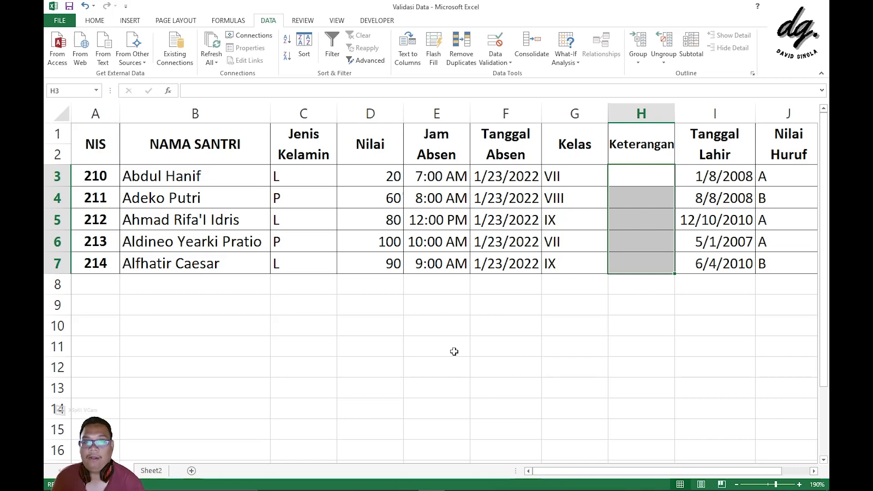
{"action": "left_click", "coordinate": [499, 44]}
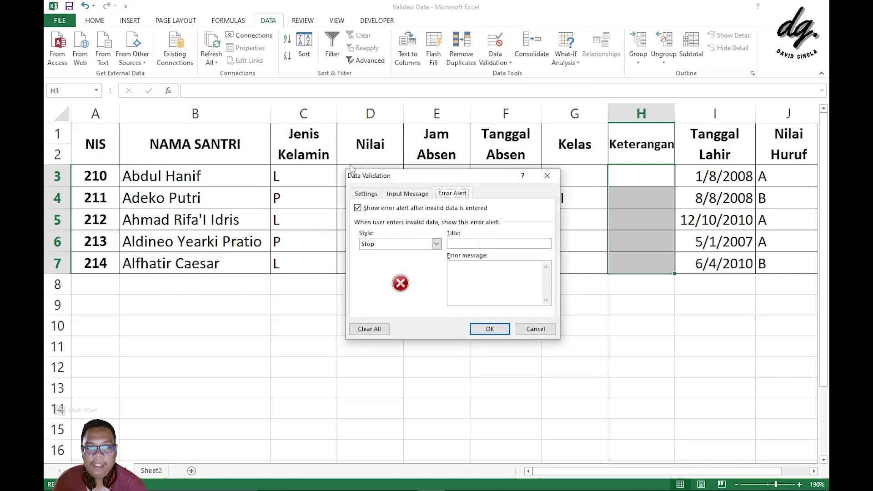
{"action": "left_click", "coordinate": [366, 194]}
{"action": "left_click", "coordinate": [427, 230]}
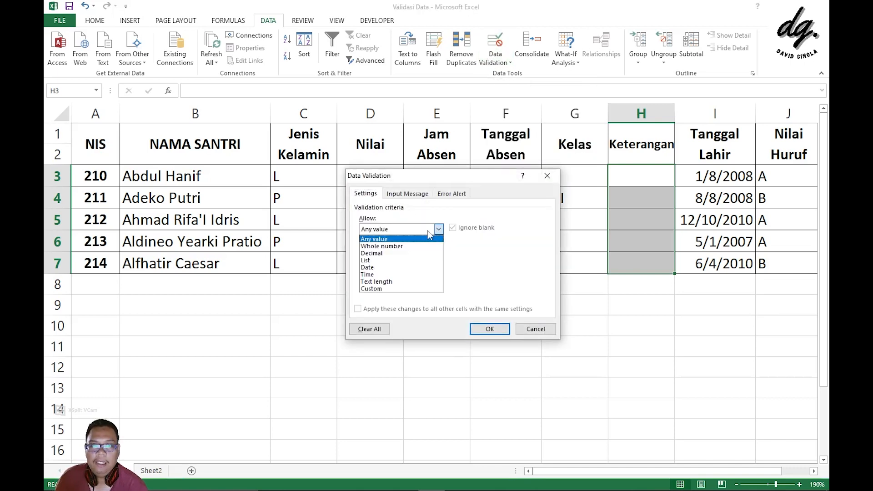
{"action": "left_click", "coordinate": [389, 289]}
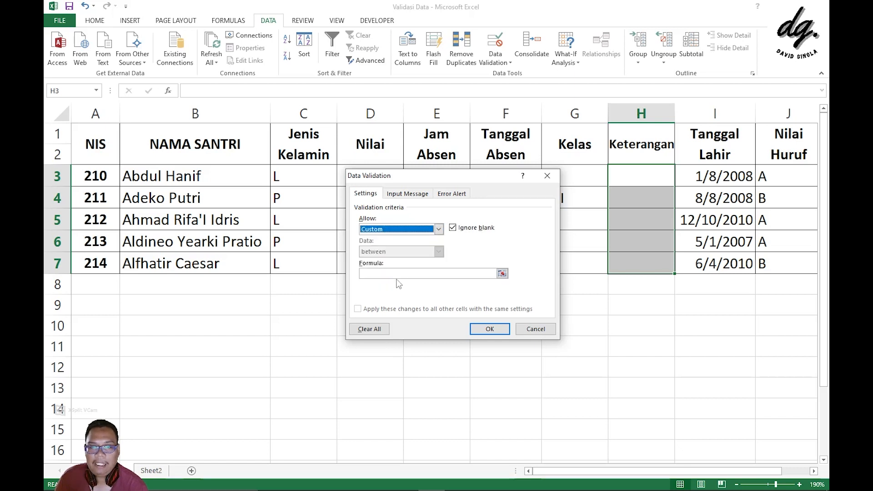
{"action": "left_click", "coordinate": [402, 274]}
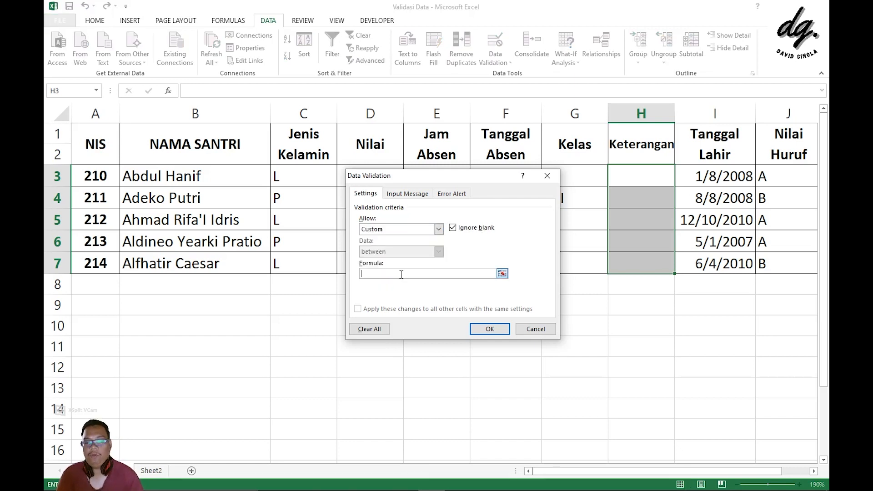
Try ISTEXT as the function in the Keterangan rule's custom formula, and remove it again.
{"action": "type", "text": "=I"}
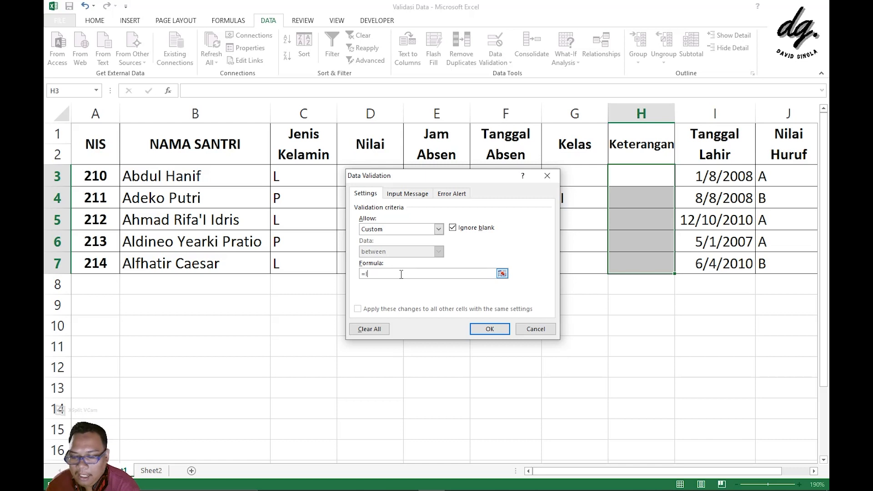
{"action": "type", "text": "STEXT"}
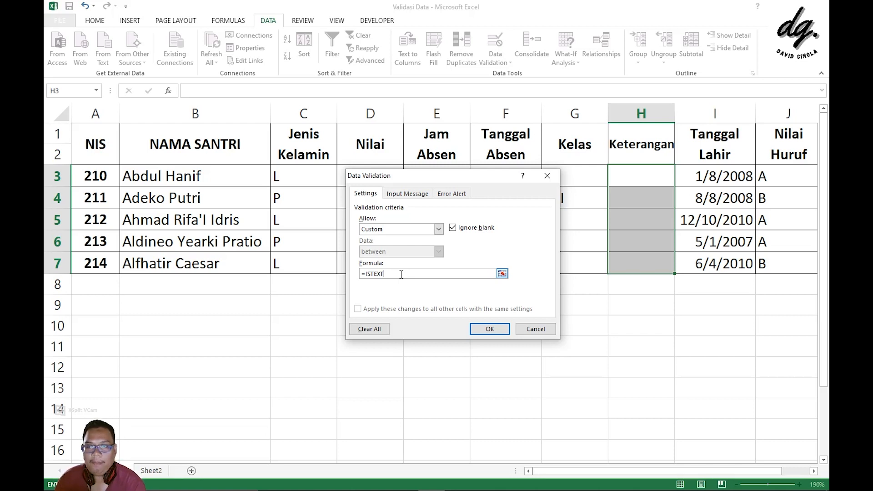
{"action": "key", "text": "BackSpace"}
{"action": "key", "text": "BackSpace"}
{"action": "key", "text": "BackSpace"}
{"action": "key", "text": "BackSpace"}
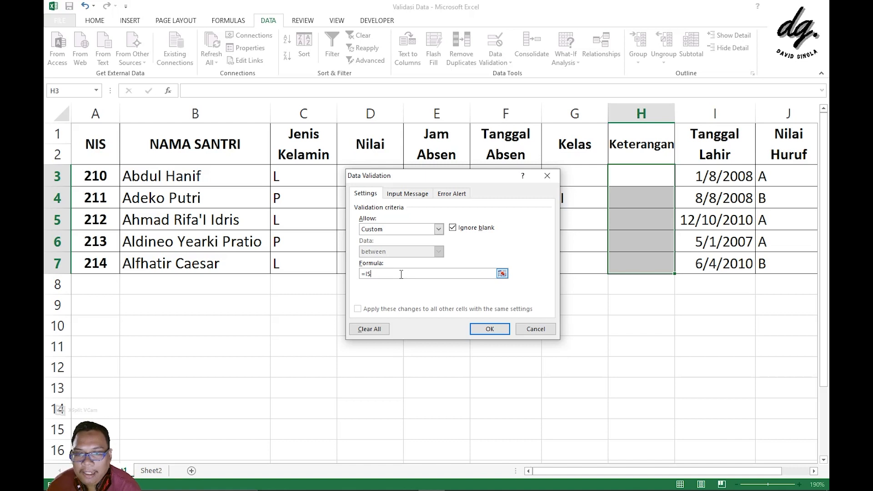
Try ISNUMBER as the function in the Keterangan rule's custom formula, and remove it again.
{"action": "type", "text": "NUMBER"}
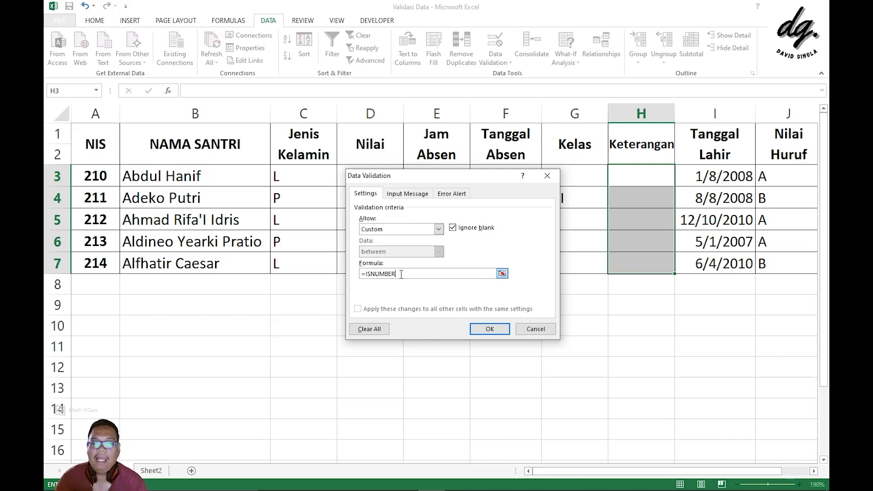
{"action": "key", "text": "BackSpace"}
{"action": "key", "text": "BackSpace"}
{"action": "key", "text": "BackSpace"}
{"action": "key", "text": "BackSpace"}
{"action": "key", "text": "BackSpace"}
{"action": "key", "text": "BackSpace"}
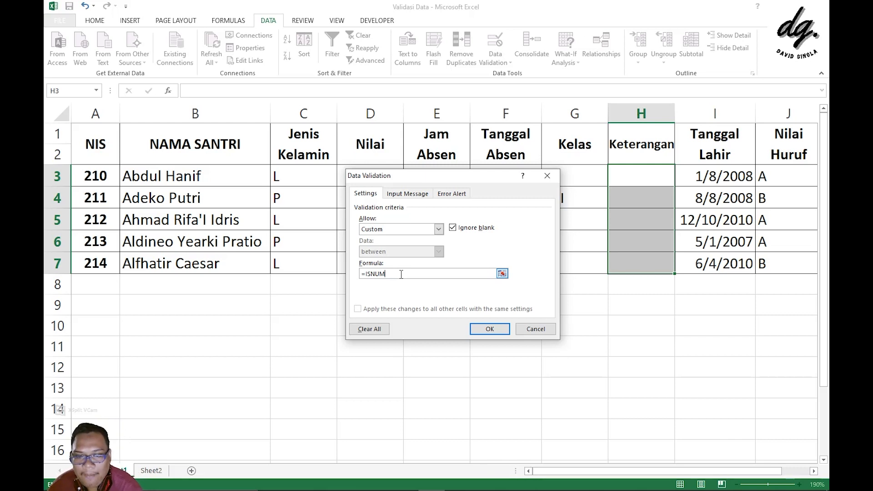
Set the Keterangan rule's custom formula to =ISTEXT(H3).
{"action": "type", "text": "TEXT("}
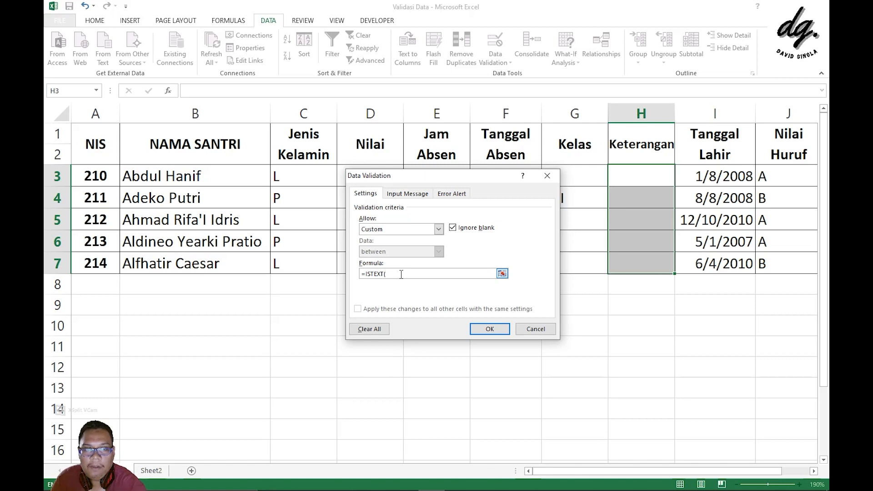
{"action": "left_click", "coordinate": [502, 274]}
{"action": "left_click", "coordinate": [624, 182]}
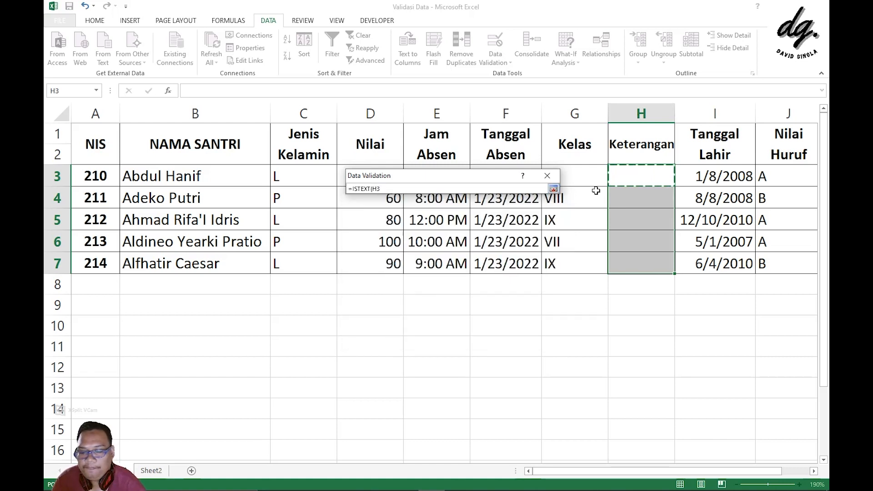
{"action": "type", "text": ")"}
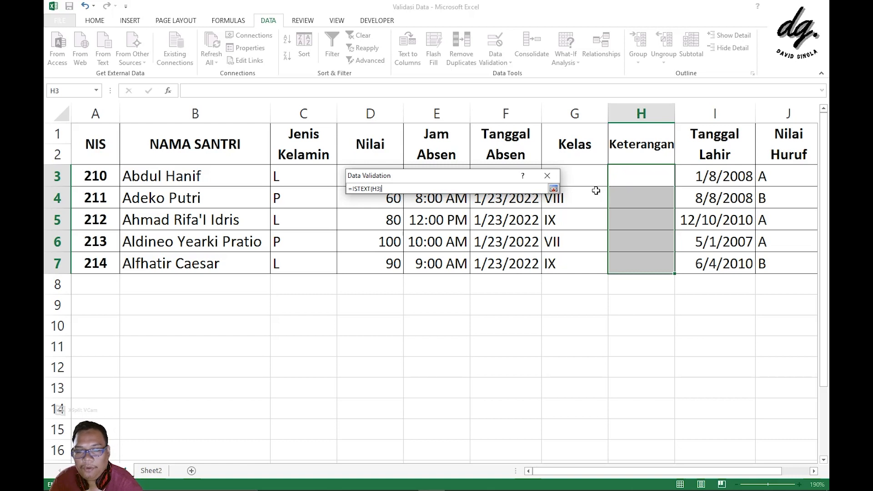
{"action": "left_click", "coordinate": [554, 188]}
Give the Keterangan rule's input message the title Perintah.
{"action": "left_click", "coordinate": [407, 194]}
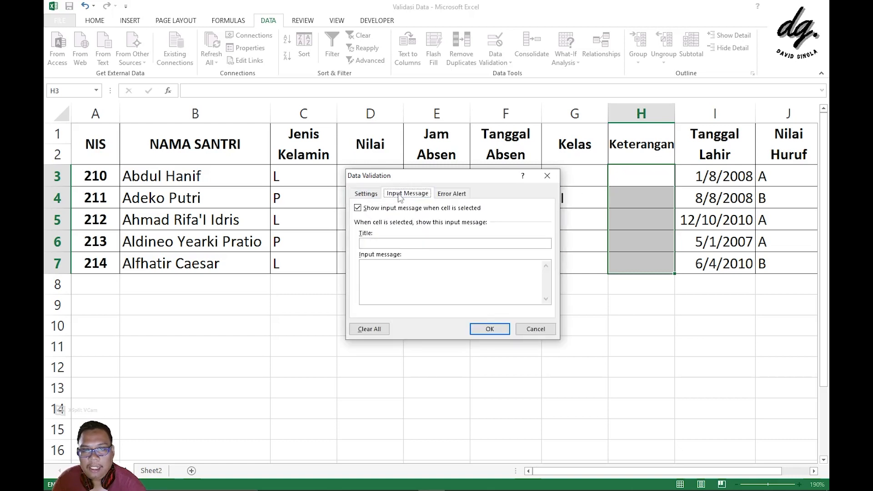
{"action": "left_click", "coordinate": [418, 243]}
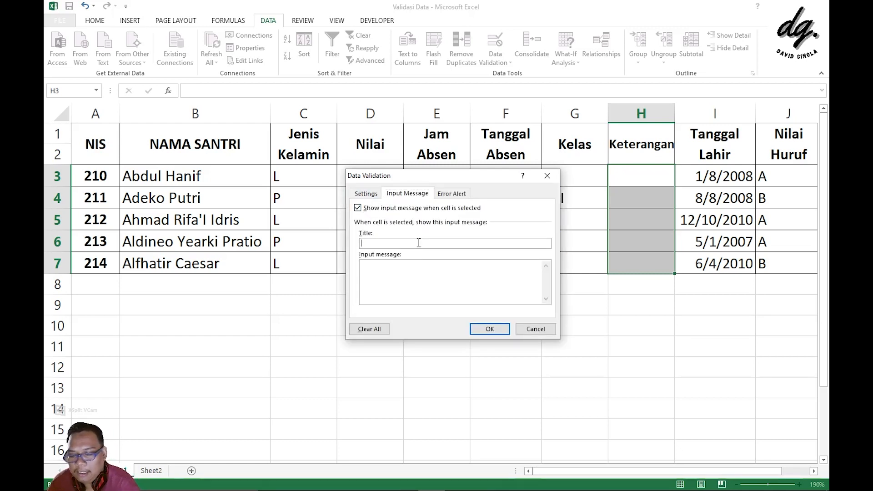
{"action": "type", "text": "pERINTAH"}
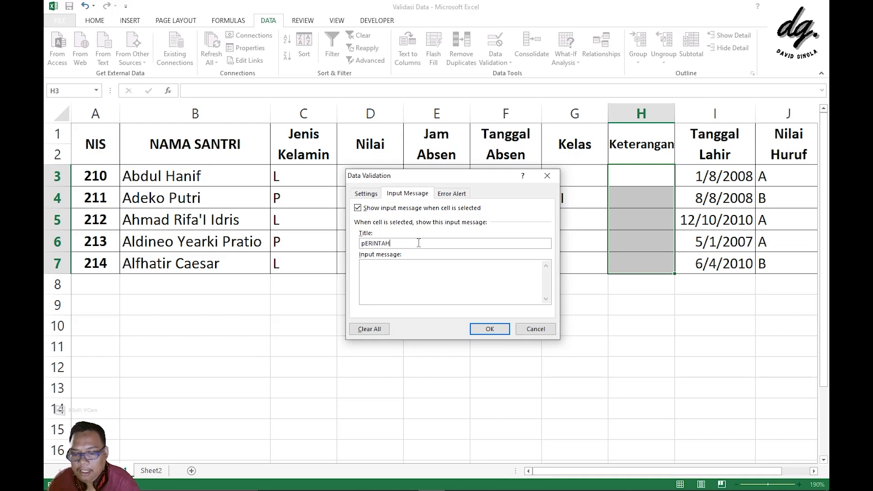
{"action": "key", "text": "BackSpace"}
{"action": "key", "text": "BackSpace"}
{"action": "key", "text": "BackSpace"}
{"action": "key", "text": "BackSpace"}
{"action": "key", "text": "BackSpace"}
{"action": "key", "text": "BackSpace"}
{"action": "key", "text": "BackSpace"}
{"action": "key", "text": "BackSpace"}
{"action": "type", "text": "per"}
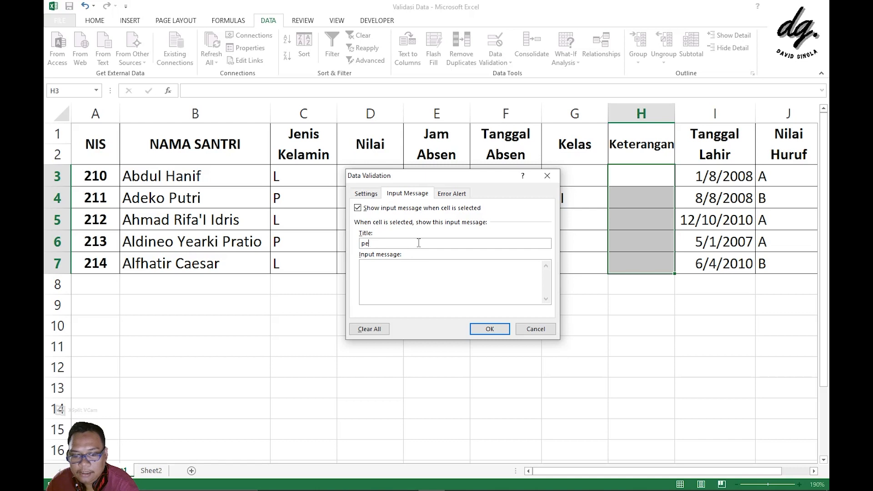
{"action": "key", "text": "BackSpace"}
{"action": "key", "text": "BackSpace"}
{"action": "type", "text": "Perintah"}
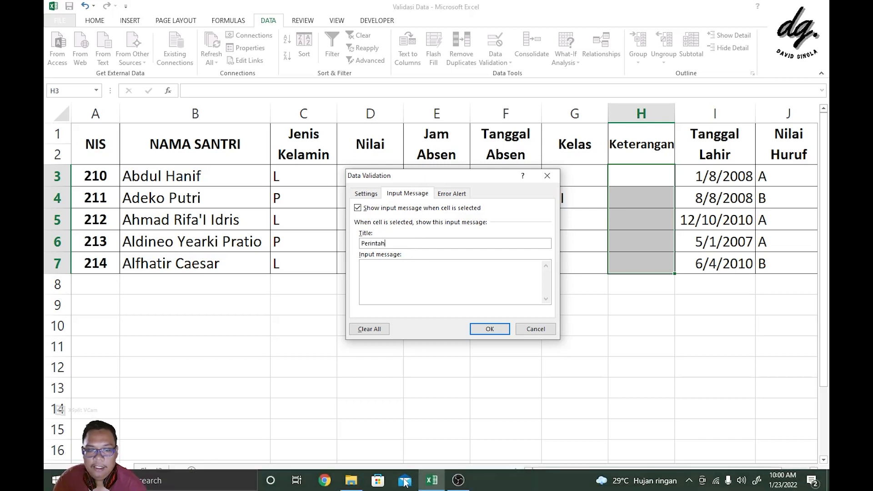
Write the Keterangan rule's input message as "Isilah sesuai dengan kehadiran.".
{"action": "mouse_move", "coordinate": [449, 481]}
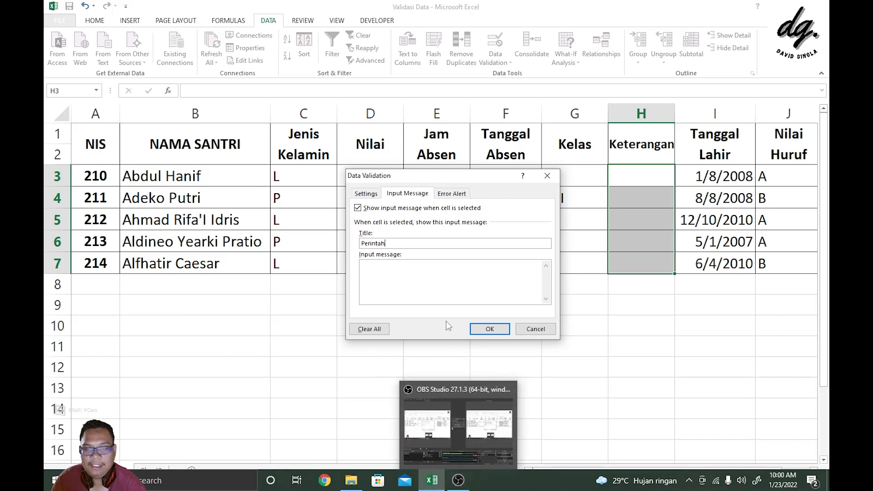
{"action": "left_click", "coordinate": [441, 277]}
{"action": "type", "text": "Isilah"}
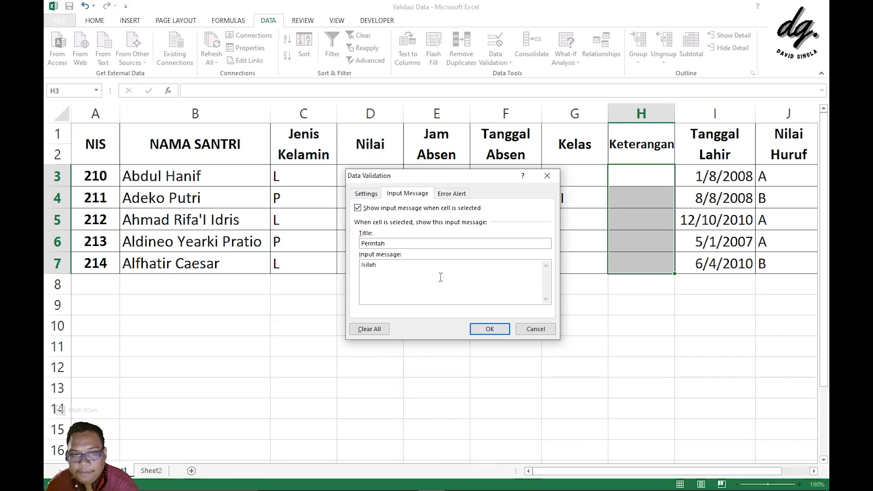
{"action": "type", "text": " sesuai de"}
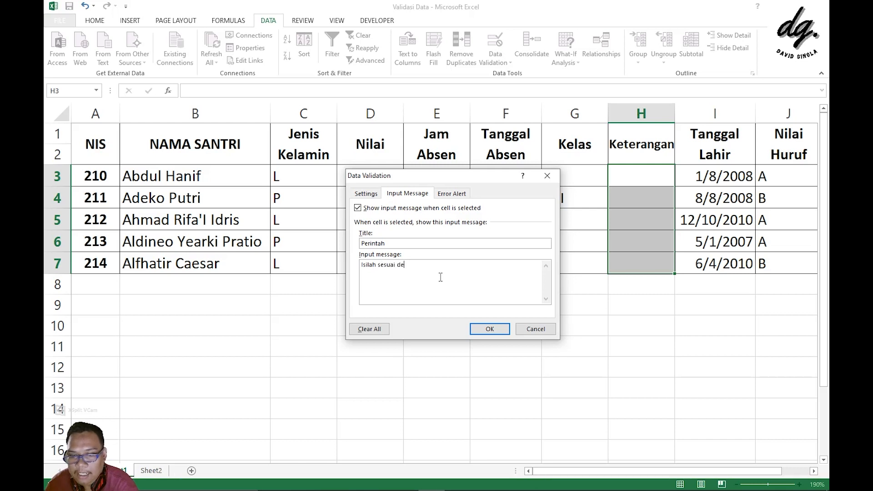
{"action": "type", "text": "ngan leha"}
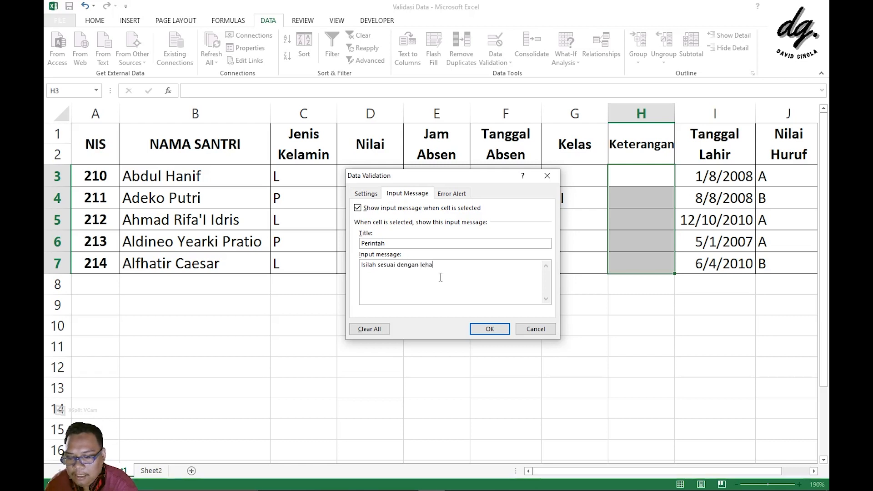
{"action": "type", "text": "diran"}
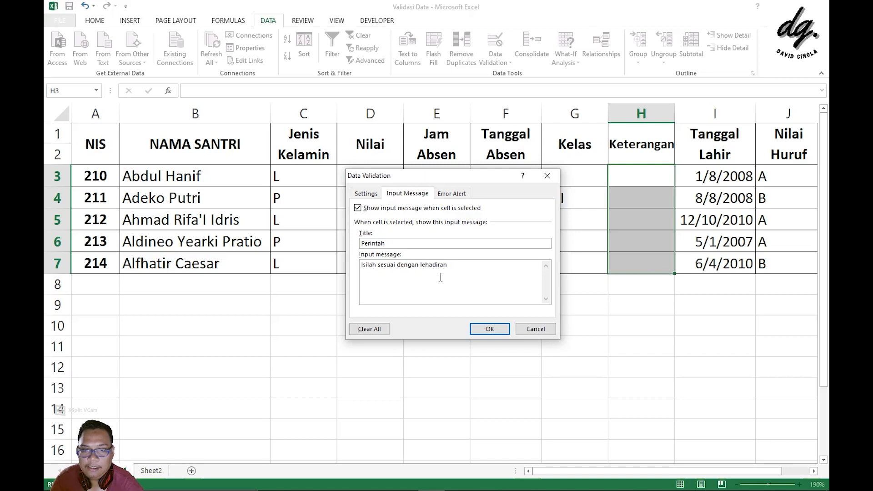
{"action": "left_click", "coordinate": [425, 268]}
{"action": "key", "text": "BackSpace"}
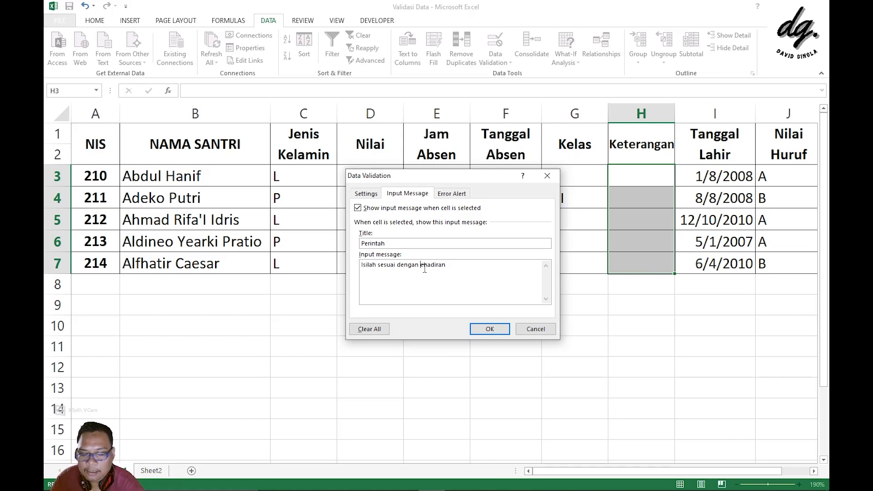
{"action": "type", "text": "k"}
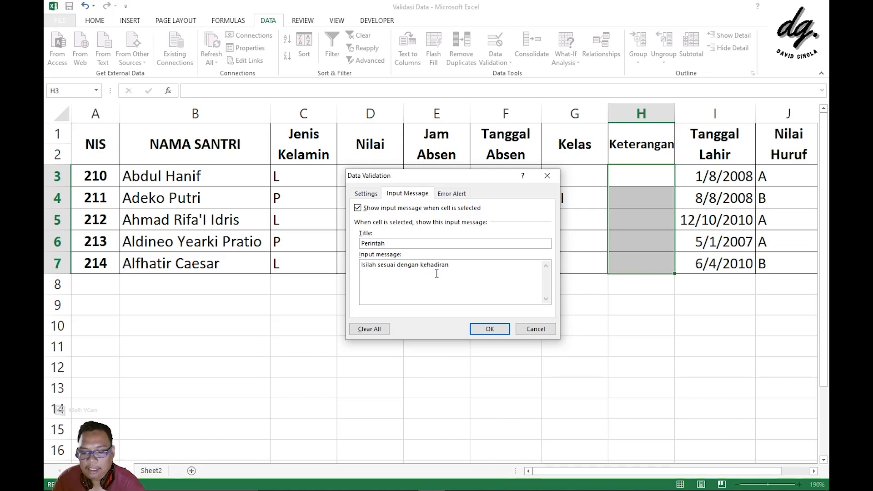
Title the Keterangan rule's error alert Pesan Error.
{"action": "left_click", "coordinate": [452, 194]}
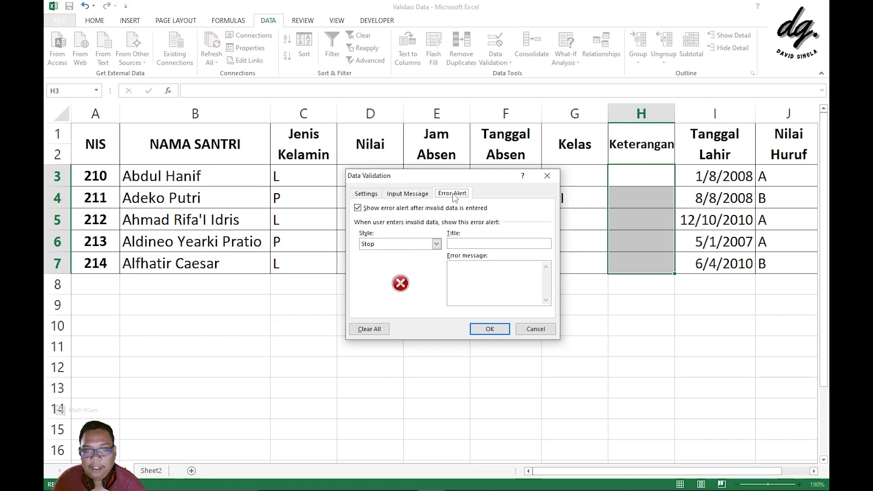
{"action": "left_click", "coordinate": [475, 242]}
{"action": "type", "text": "Pes"}
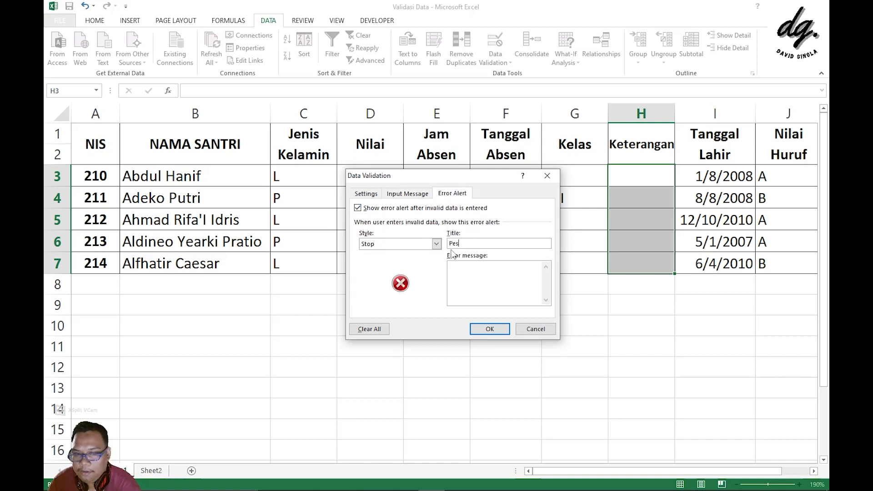
{"action": "type", "text": "an error"}
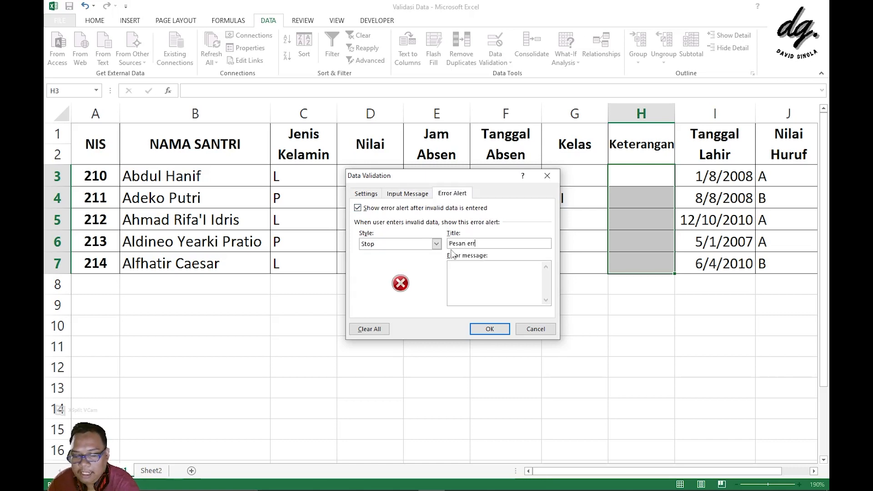
{"action": "key", "text": "Left"}
{"action": "key", "text": "Left"}
{"action": "key", "text": "Left"}
{"action": "key", "text": "Left"}
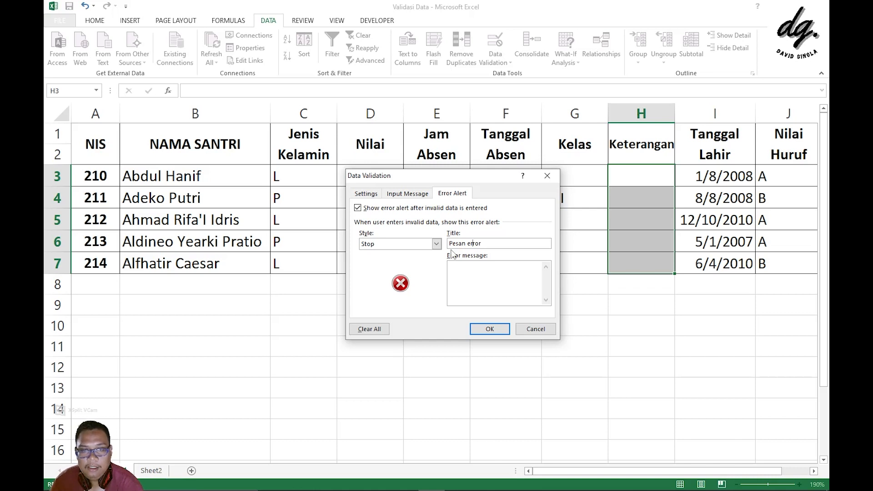
{"action": "key", "text": "BackSpace"}
{"action": "type", "text": "E"}
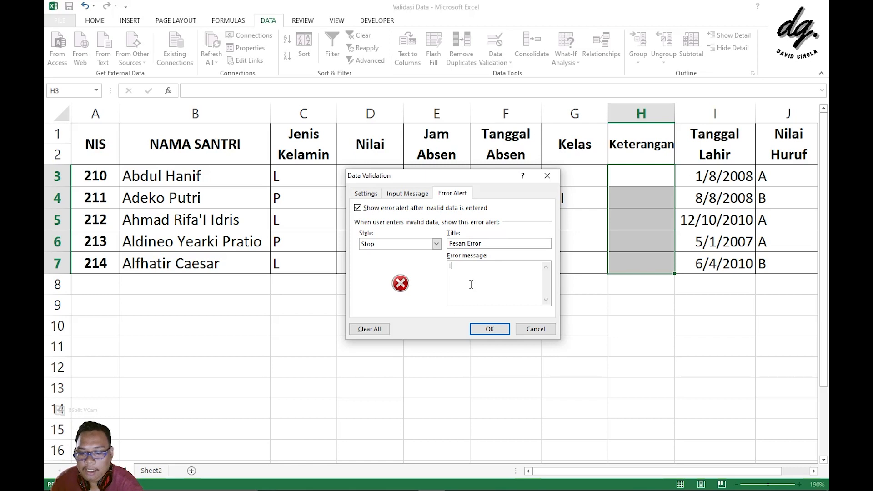
Write the error message "Isilah dengan benar." and apply the validation rule to the Keterangan cells.
{"action": "type", "text": "silah denga"}
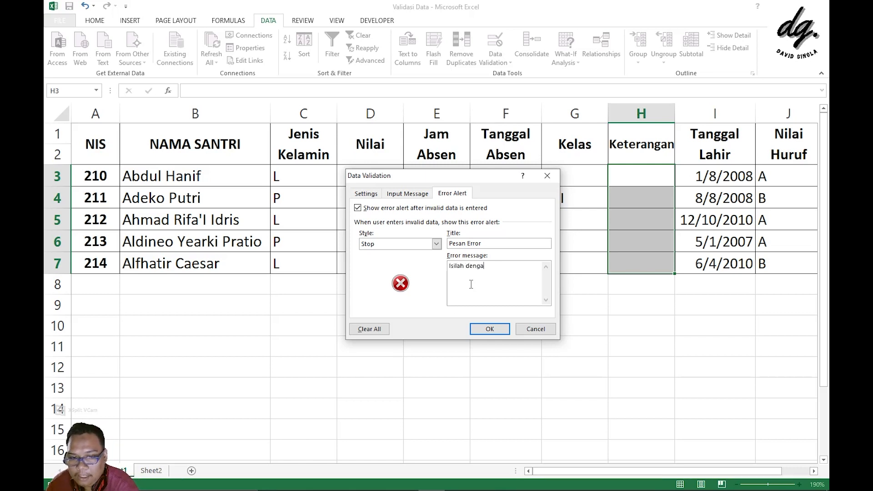
{"action": "type", "text": "n benar."}
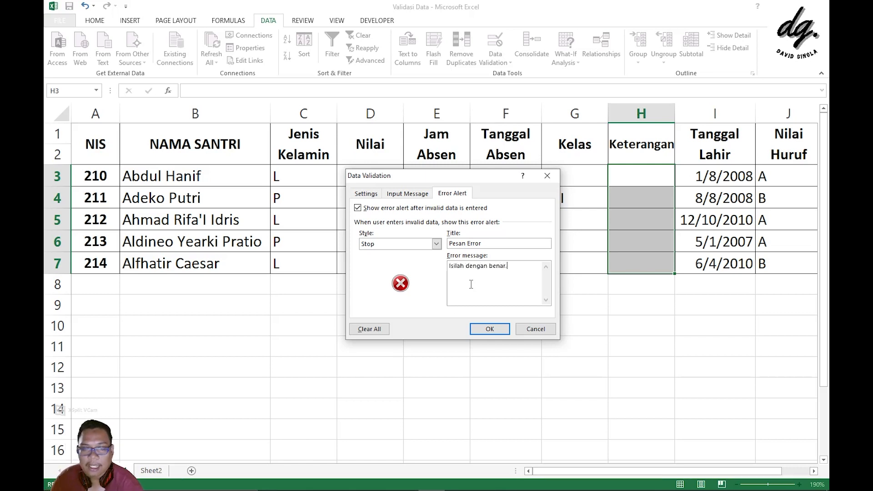
{"action": "left_click", "coordinate": [490, 329]}
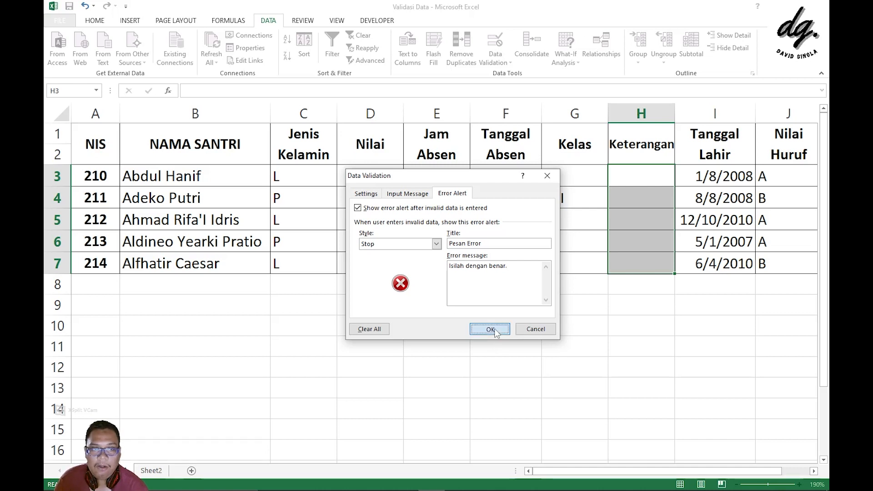
Enter Hadir as the Keterangan value in H3 and H4.
{"action": "left_click", "coordinate": [627, 169]}
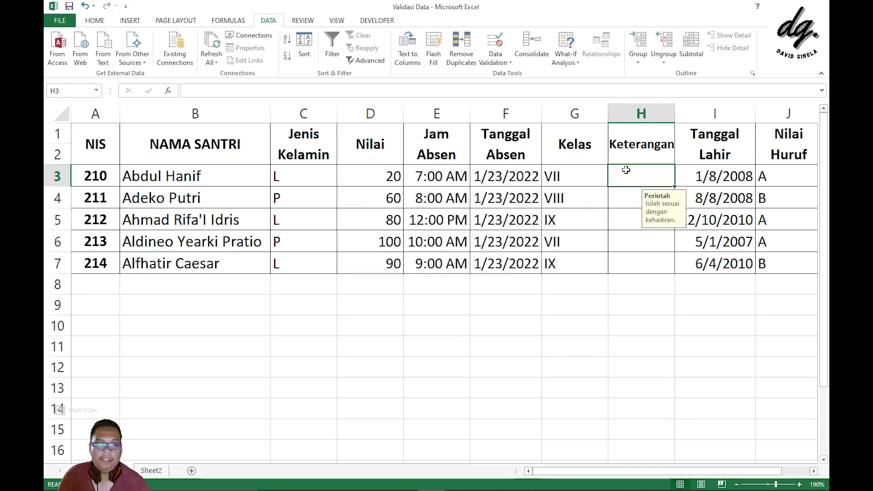
{"action": "type", "text": "Hadir"}
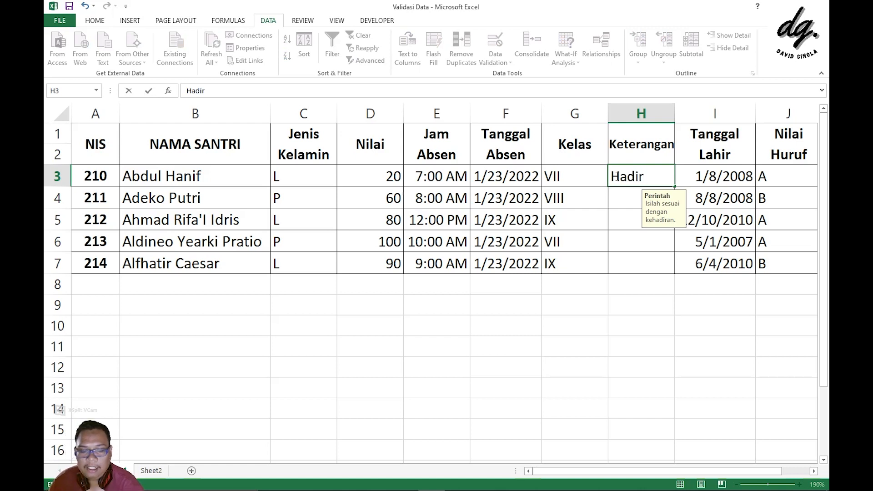
{"action": "key", "text": "Return"}
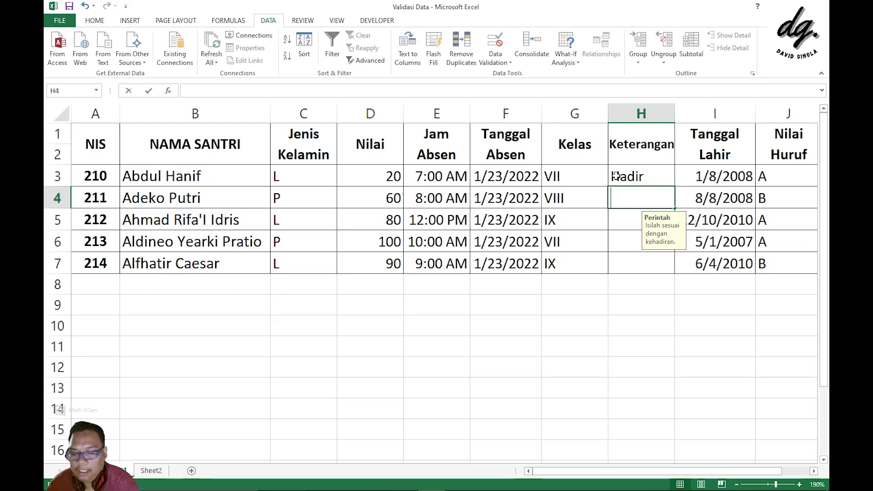
{"action": "type", "text": "Ha"}
{"action": "key", "text": "Return"}
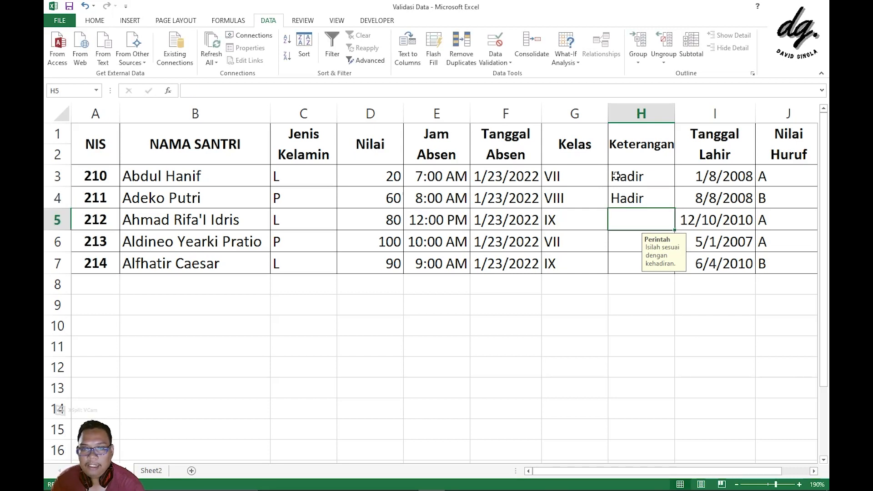
Test the Keterangan rule by trying to enter the number 1 in H5.
{"action": "type", "text": "1"}
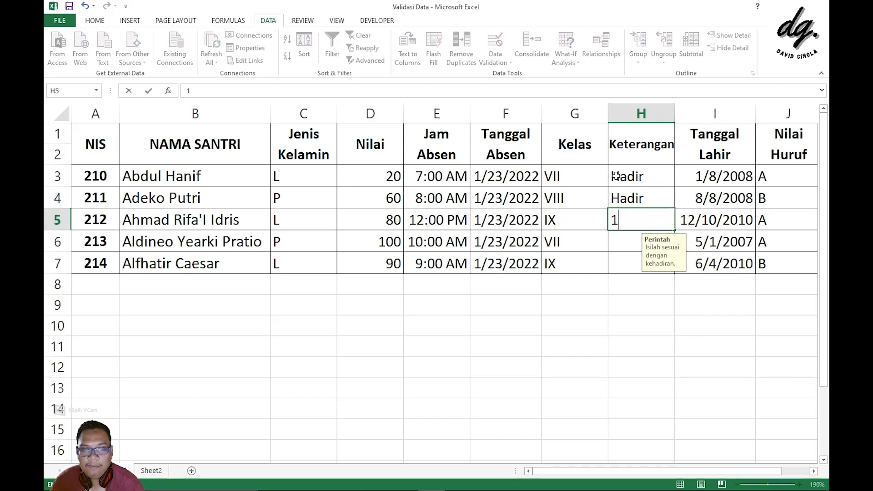
{"action": "key", "text": "Return"}
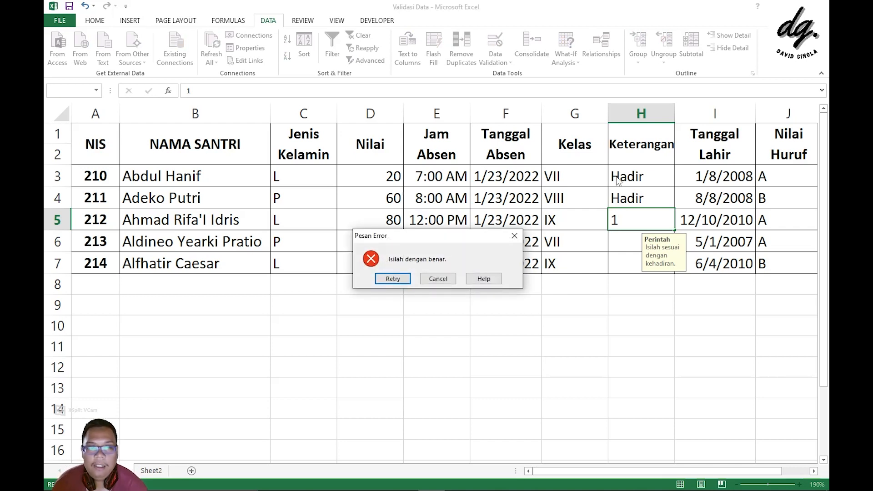
{"action": "left_click", "coordinate": [403, 279]}
Test the Keterangan rule with mixed text and number by entering Hadir1 in H5.
{"action": "type", "text": "H"}
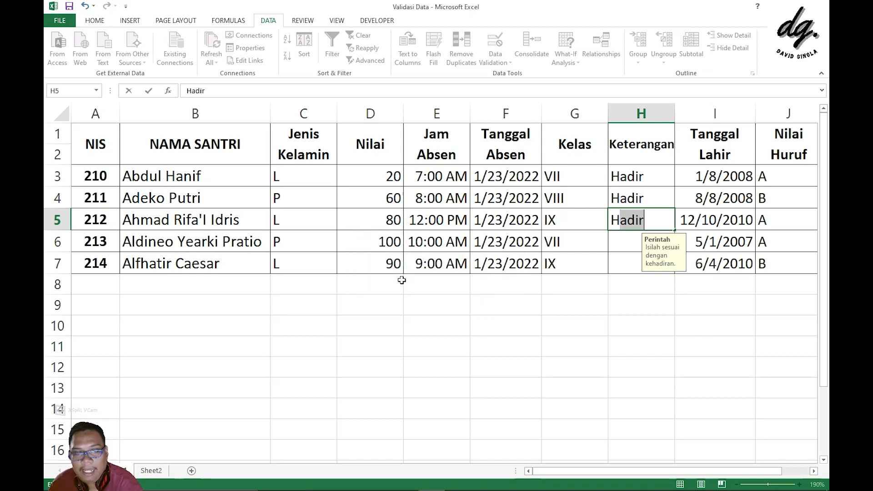
{"action": "type", "text": "adir1"}
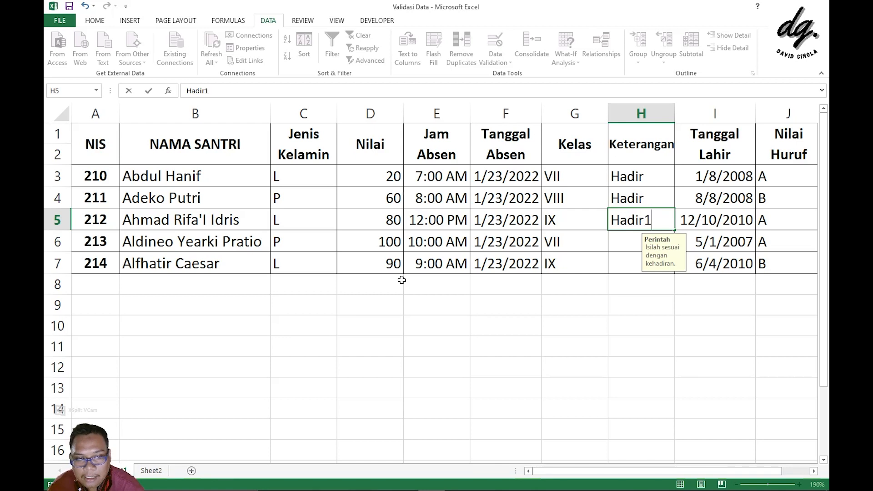
{"action": "key", "text": "Return"}
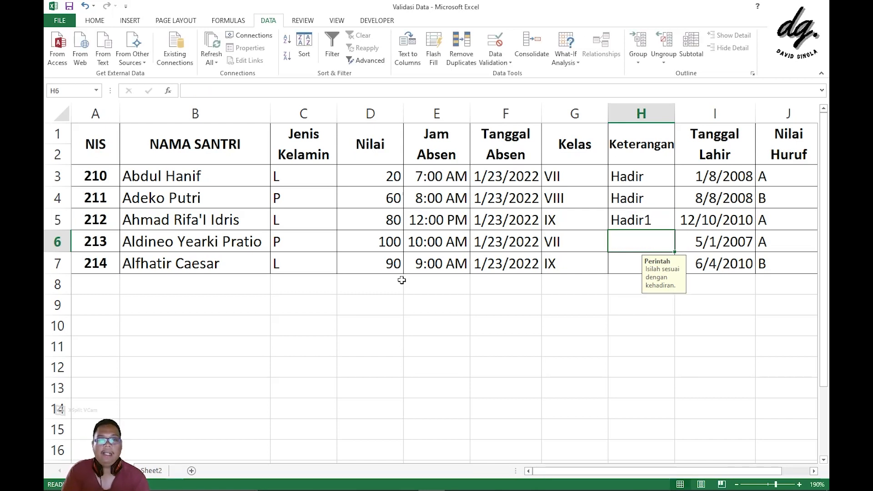
Correct the Keterangan value in H5 to Hadir.
{"action": "left_click", "coordinate": [633, 207]}
{"action": "left_click", "coordinate": [634, 216]}
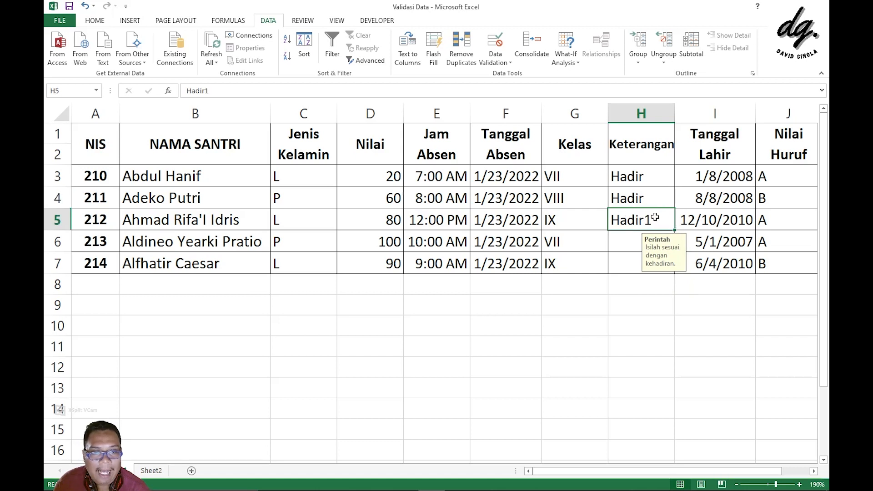
{"action": "key", "text": "BackSpace"}
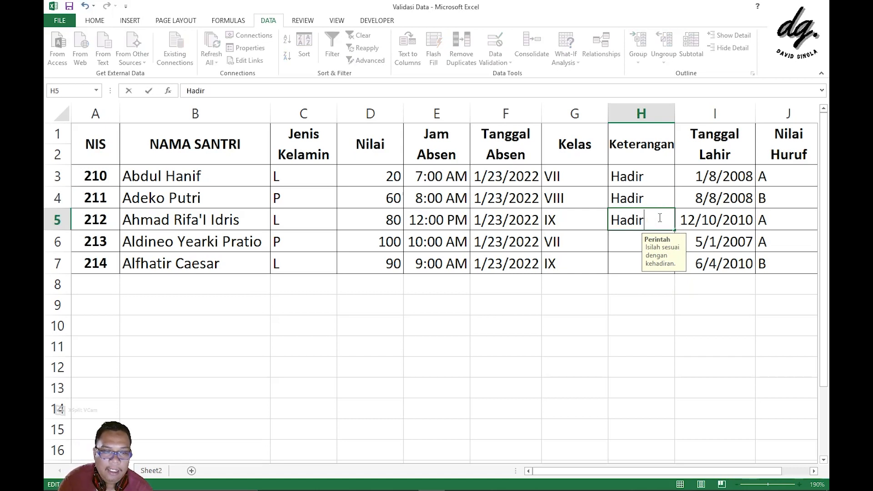
{"action": "left_click", "coordinate": [620, 248]}
Fill the Hadir value from H5 down through H7.
{"action": "left_click", "coordinate": [636, 223]}
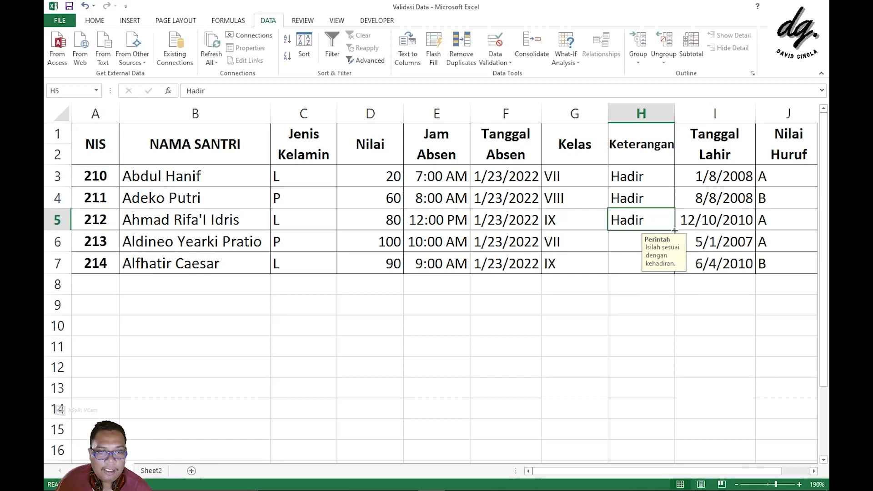
{"action": "left_click_drag", "start_coordinate": [675, 230], "coordinate": [666, 269]}
{"action": "left_click", "coordinate": [612, 303]}
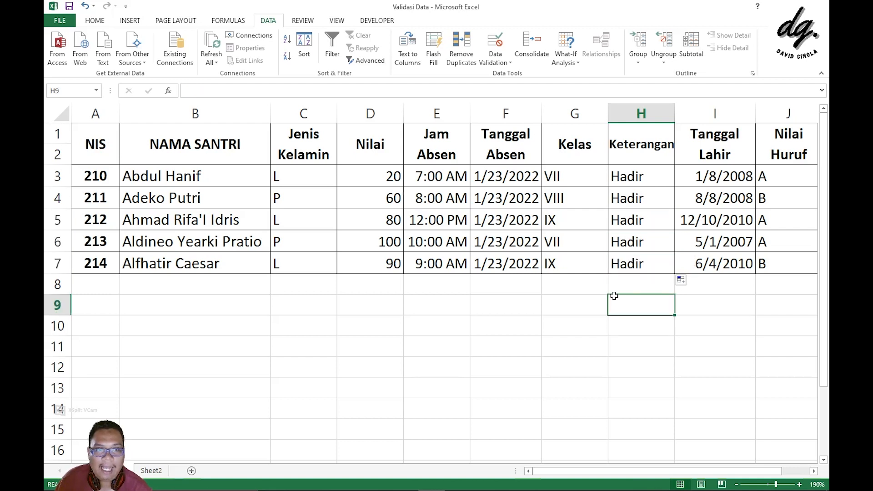
{"action": "mouse_move", "coordinate": [456, 478]}
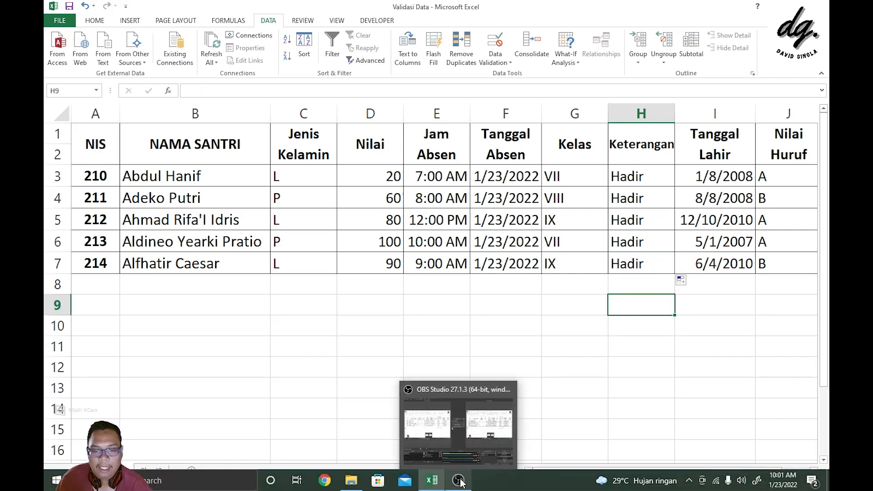